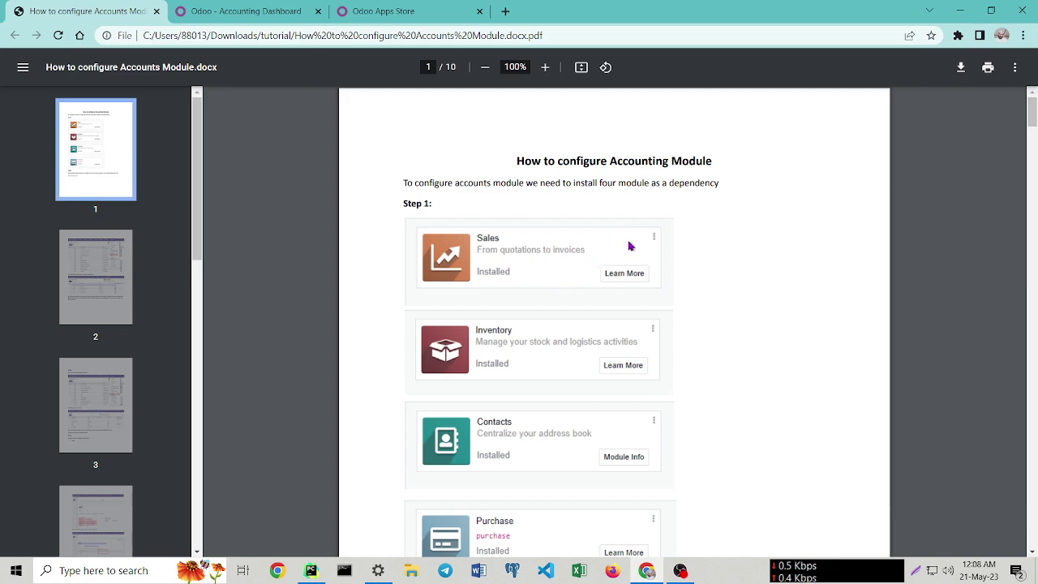
# Read the PDF guide's Step 1 modules and Step 2, then switch to the Odoo Accounting Dashboard.
pyautogui.scroll(-1, 527, 241)
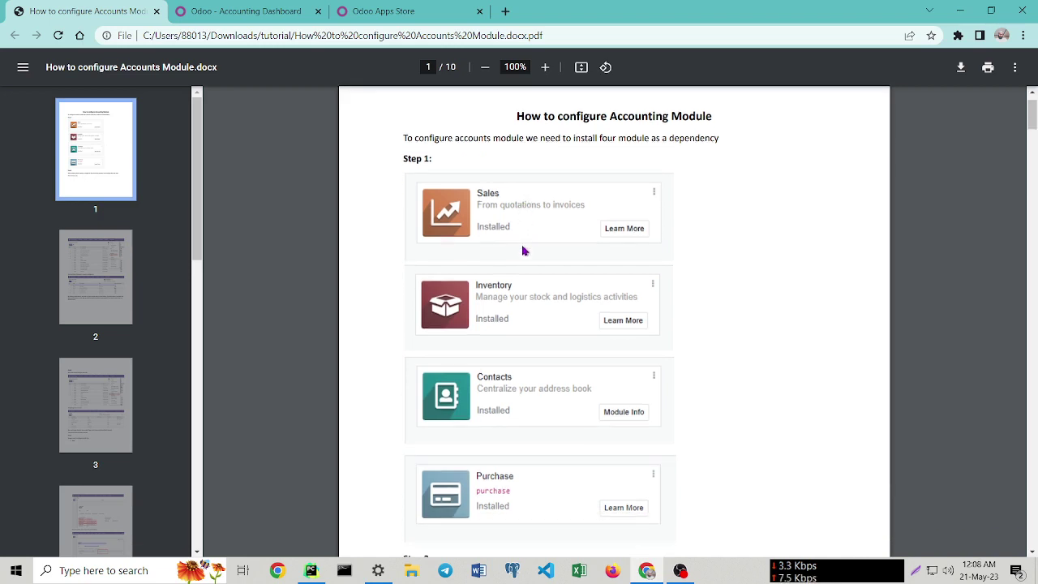
pyautogui.scroll(1, 616, 228)
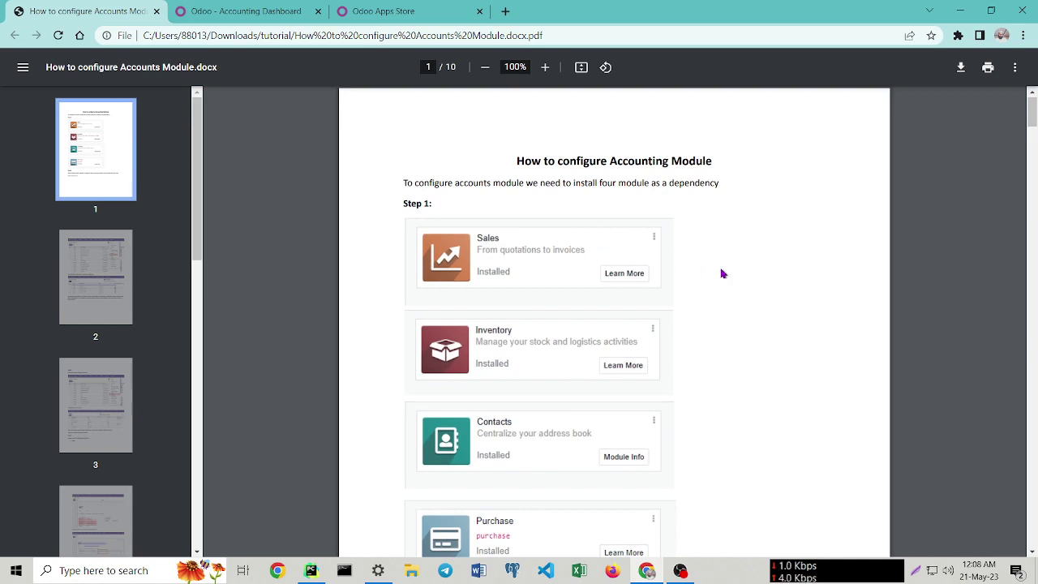
pyautogui.scroll(-1, 722, 271)
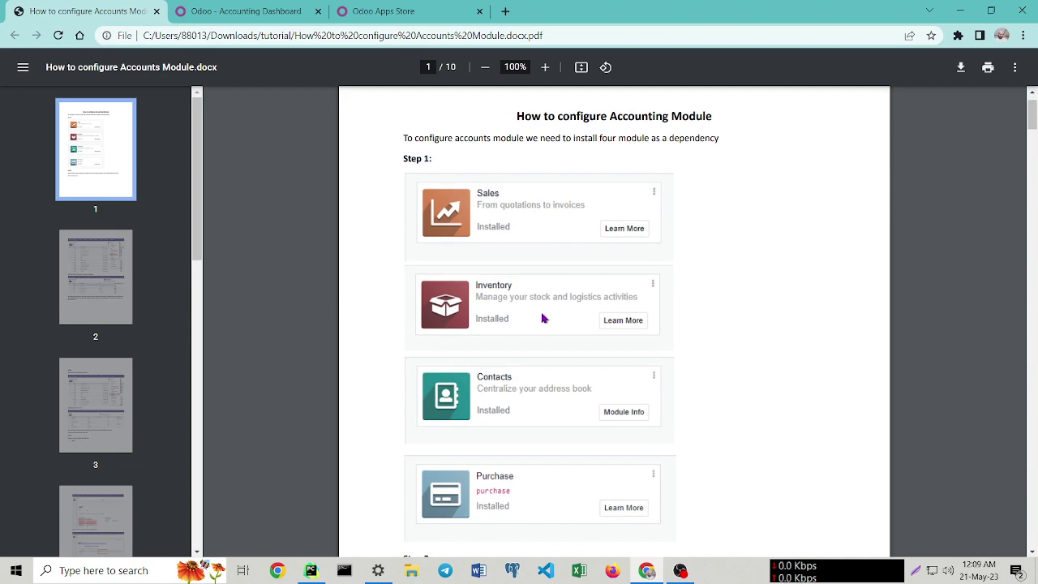
pyautogui.scroll(-1, 532, 185)
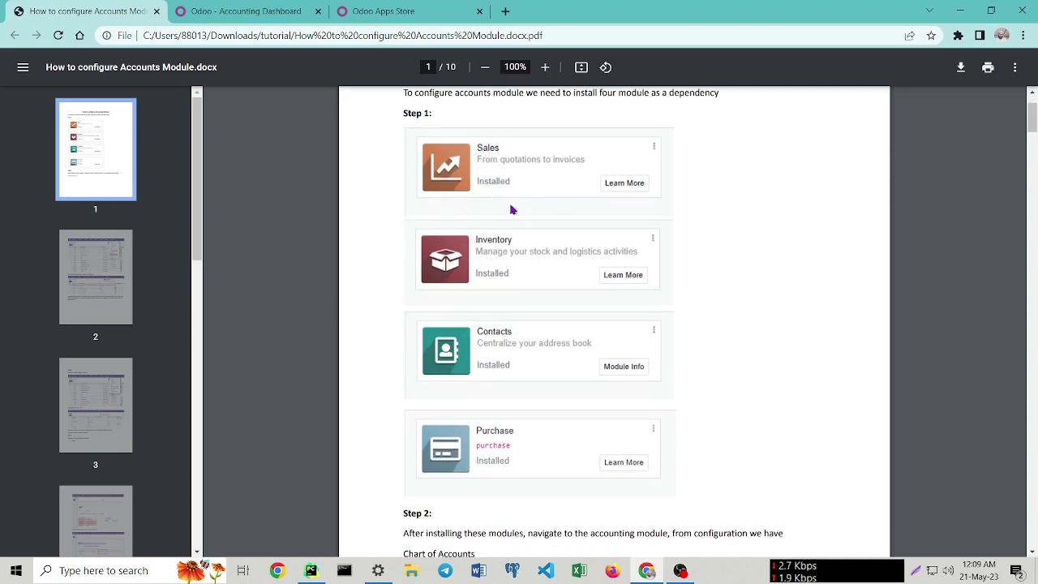
pyautogui.scroll(1, 525, 217)
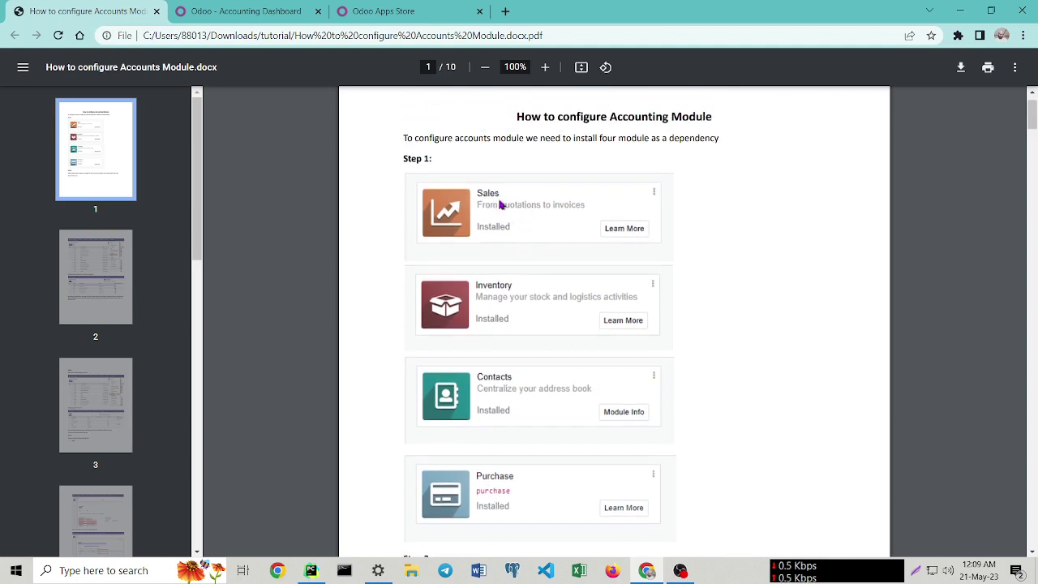
pyautogui.scroll(-1, 671, 285)
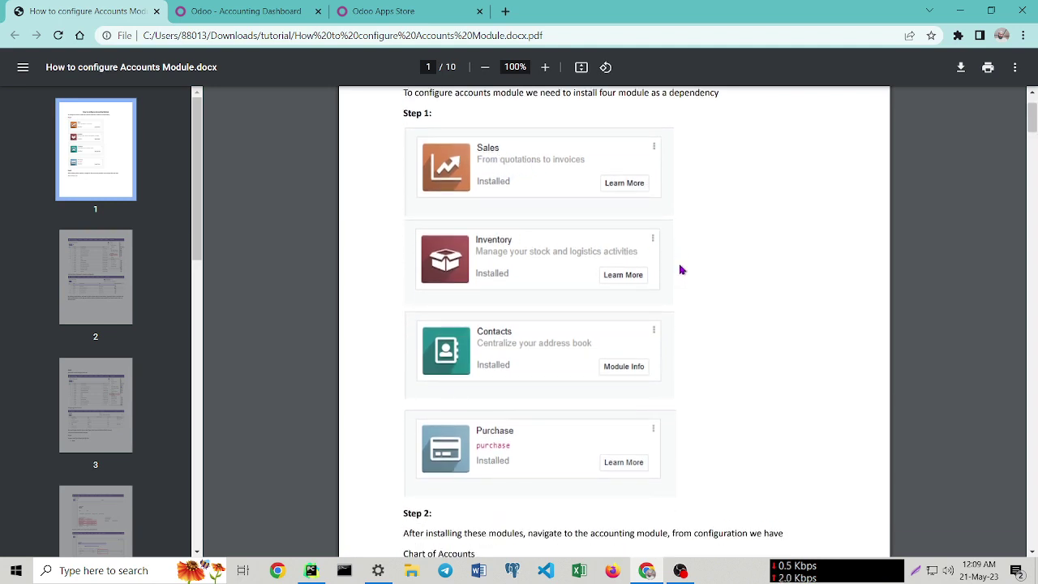
pyautogui.scroll(-1, 681, 269)
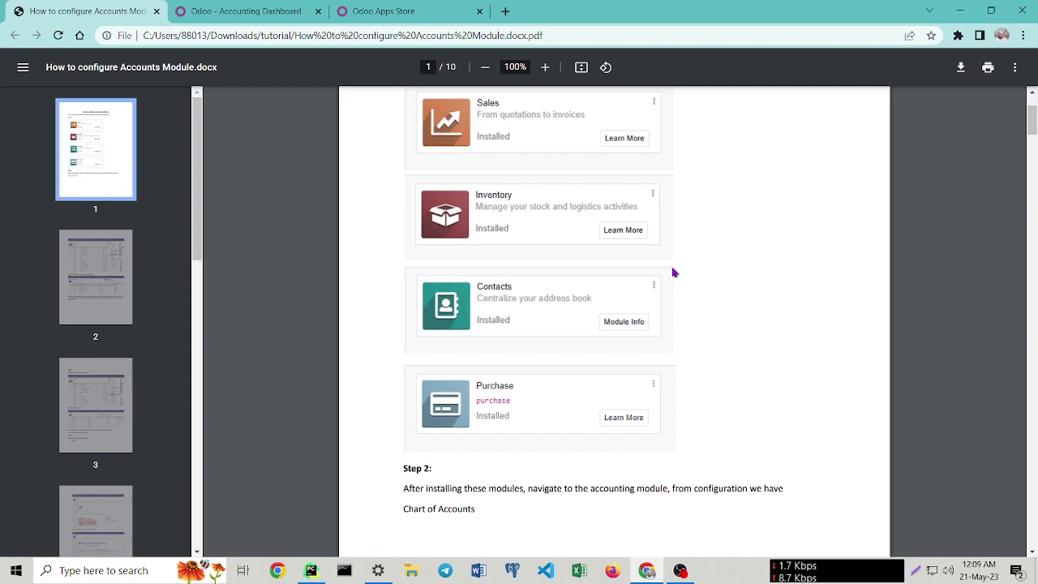
pyautogui.scroll(-7, 673, 273)
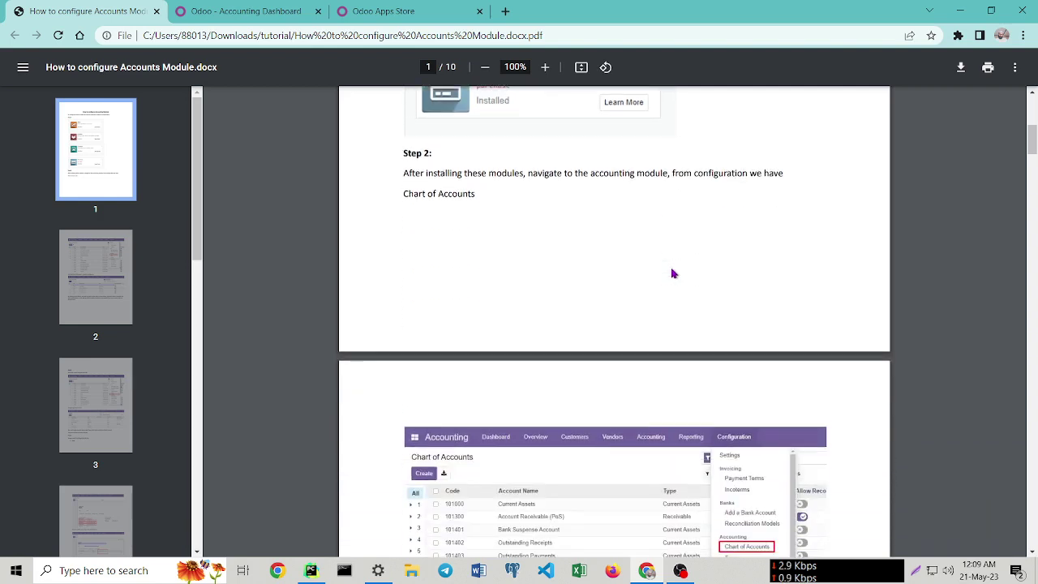
pyautogui.scroll(-4, 672, 273)
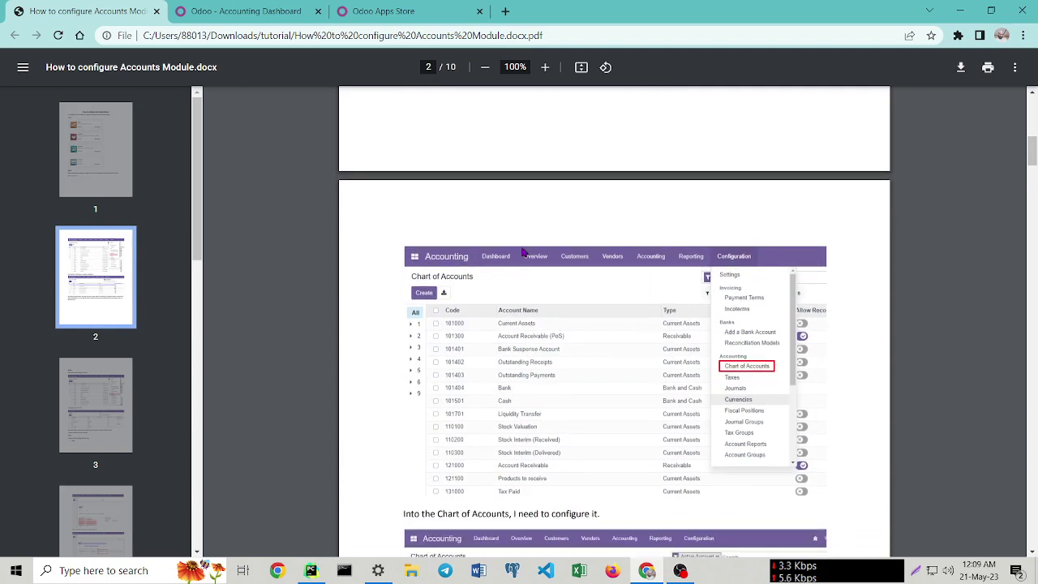
pyautogui.click(207, 10)
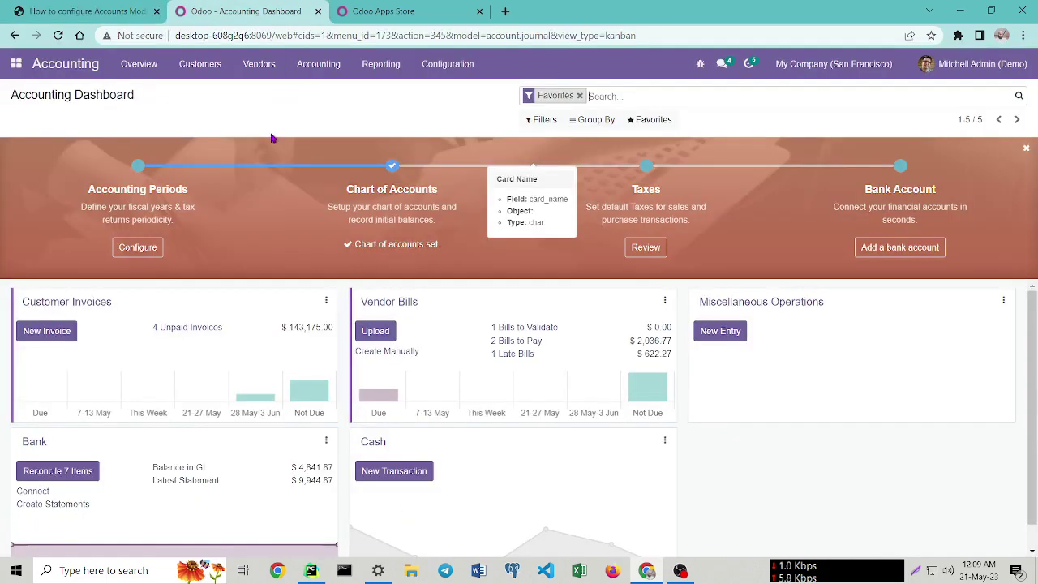
# Look up the Full Accounting Kit in the Apps Store, view its v15.0 page, then return to the dashboard.
pyautogui.click(411, 10)
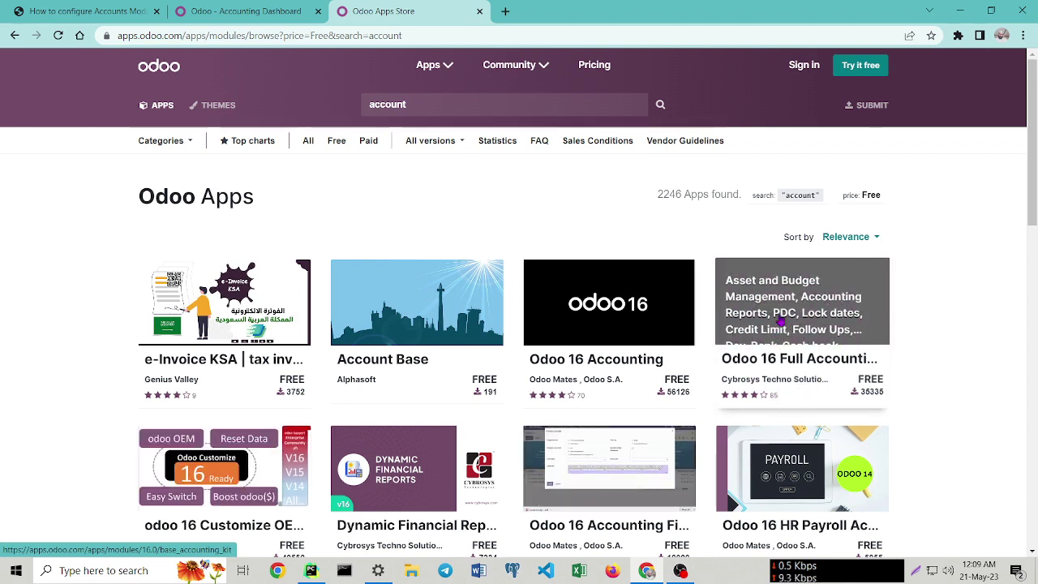
pyautogui.click(783, 382)
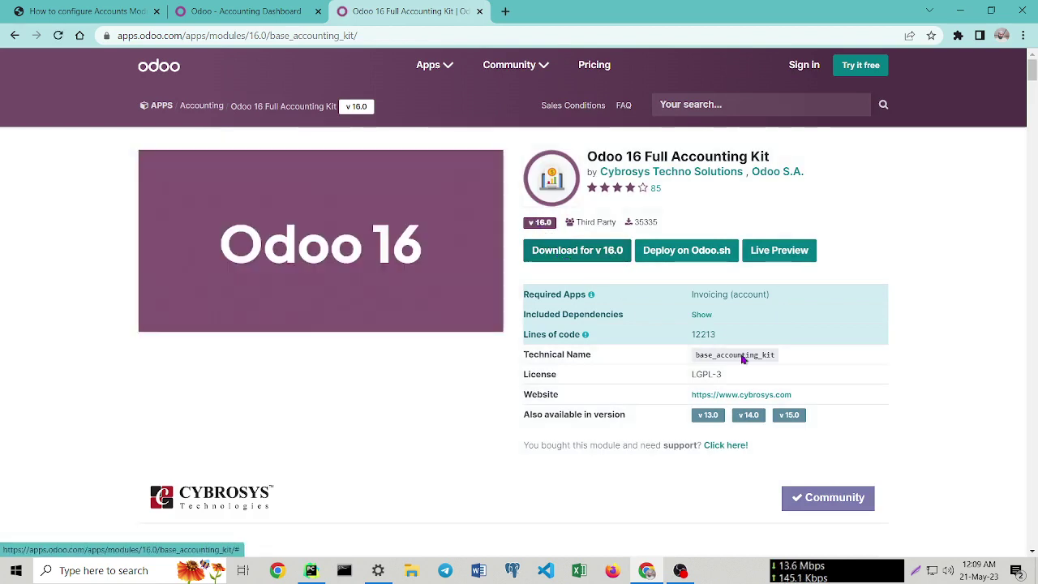
pyautogui.click(788, 416)
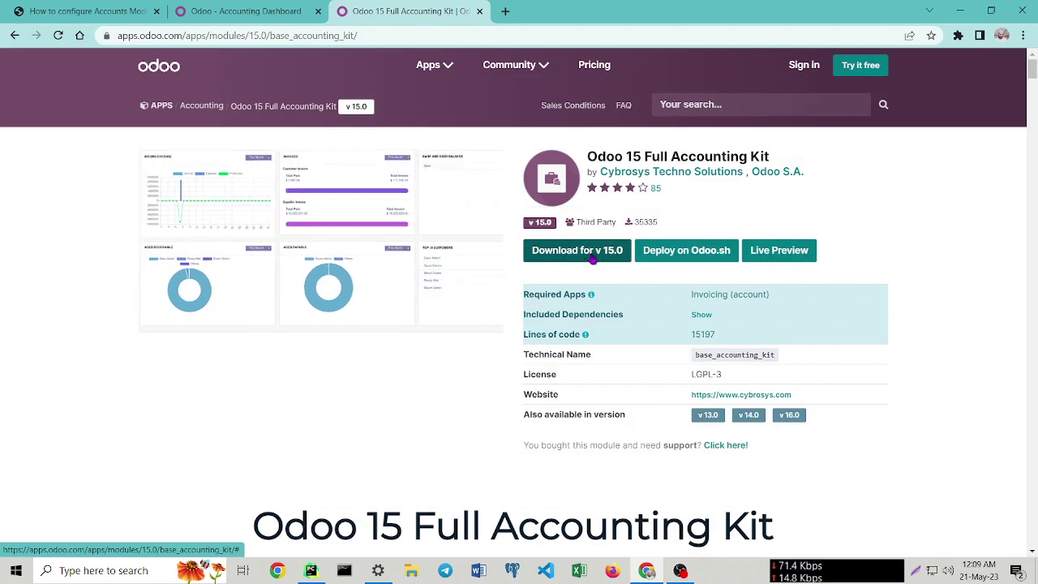
pyautogui.click(240, 9)
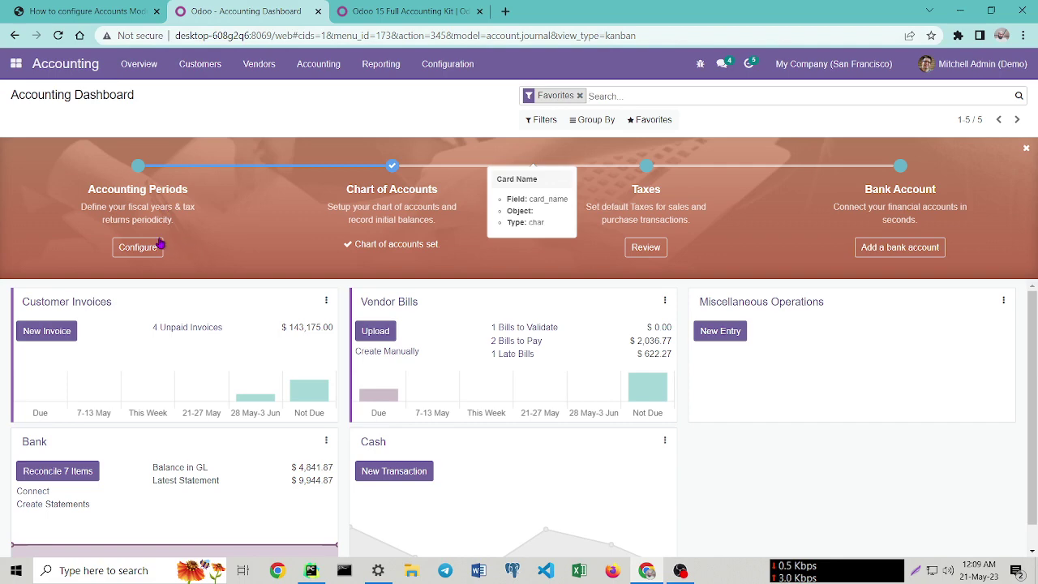
# Return to the PDF guide and find page 2's Chart of Accounts configuration screenshot.
pyautogui.click(45, 5)
pyautogui.scroll(4, 524, 327)
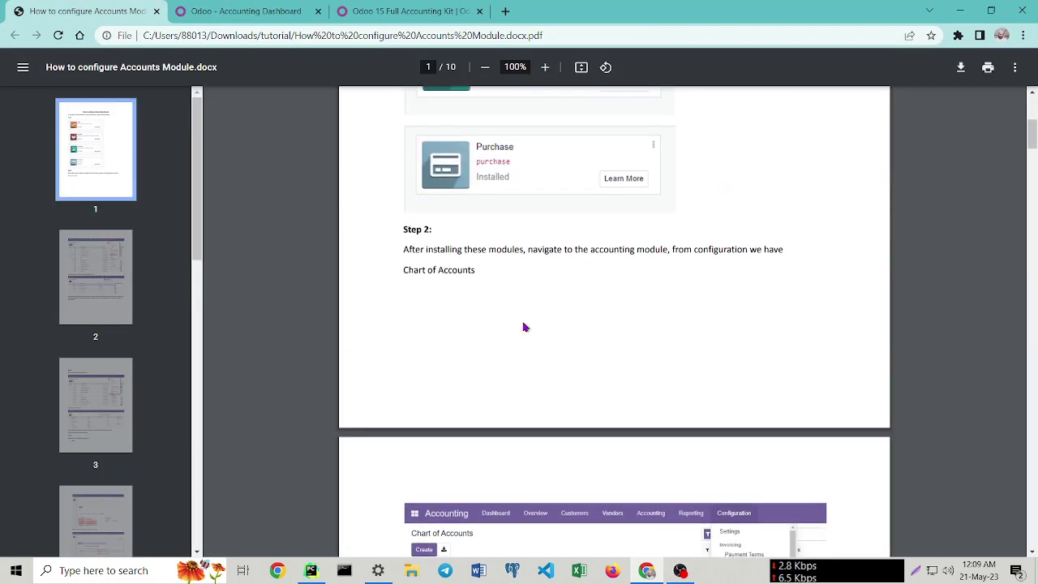
pyautogui.scroll(-2, 524, 327)
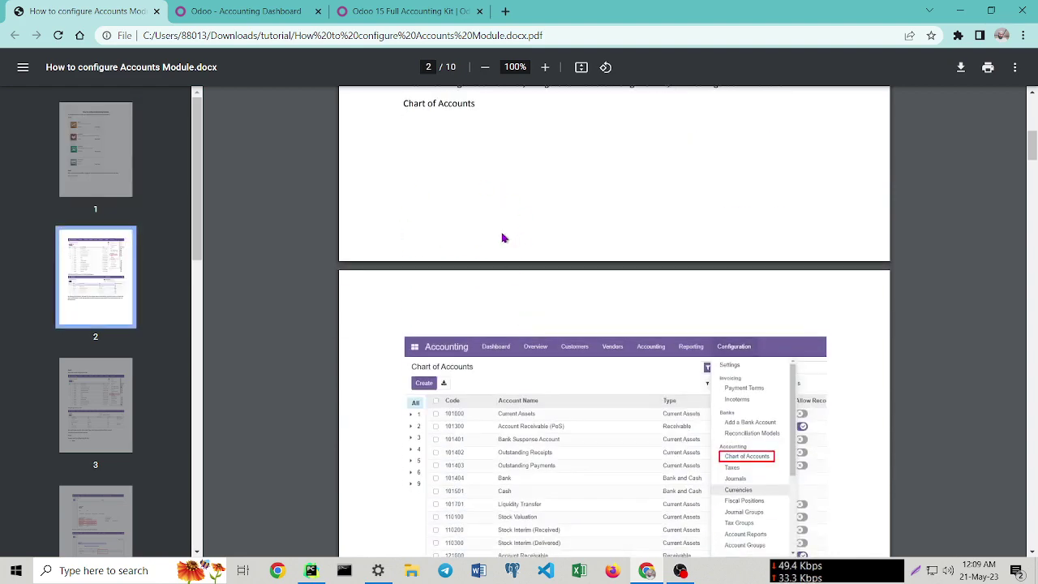
pyautogui.scroll(-2, 656, 297)
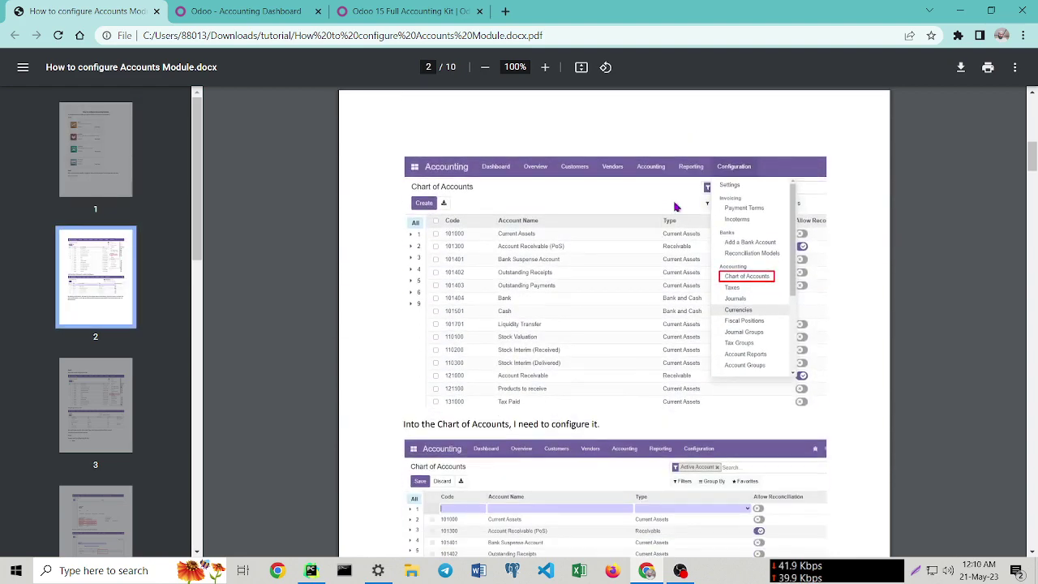
pyautogui.scroll(1, 680, 195)
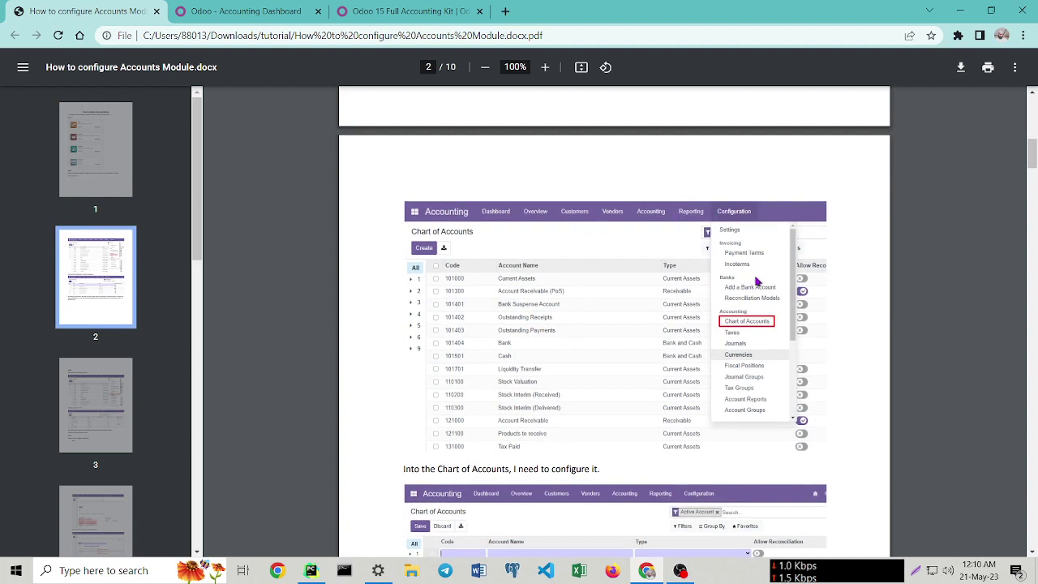
pyautogui.scroll(-1, 754, 276)
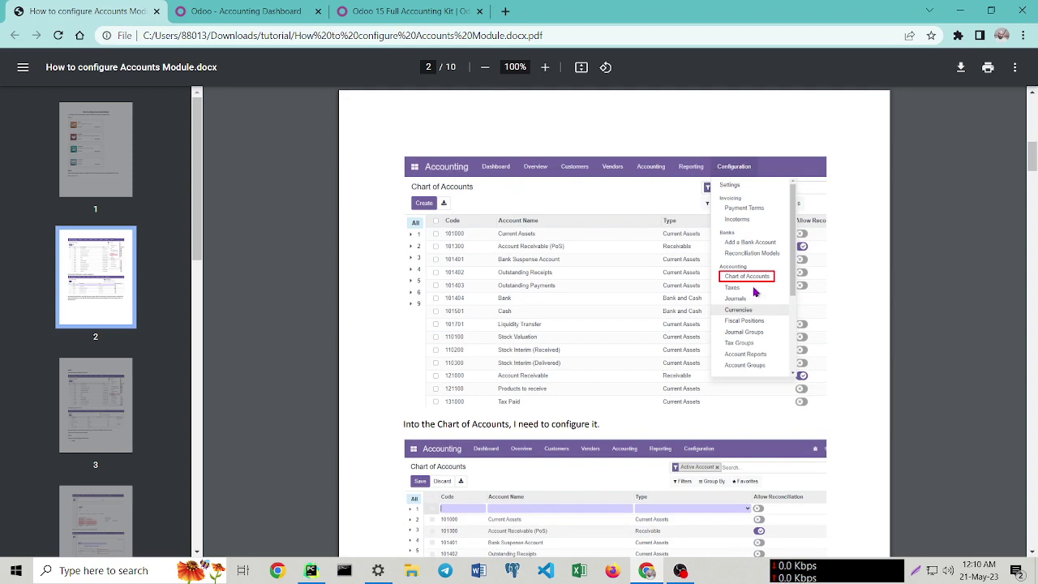
# Close the Full Accounting Kit tab and open the Chart of Accounts from Configuration.
pyautogui.click(260, 12)
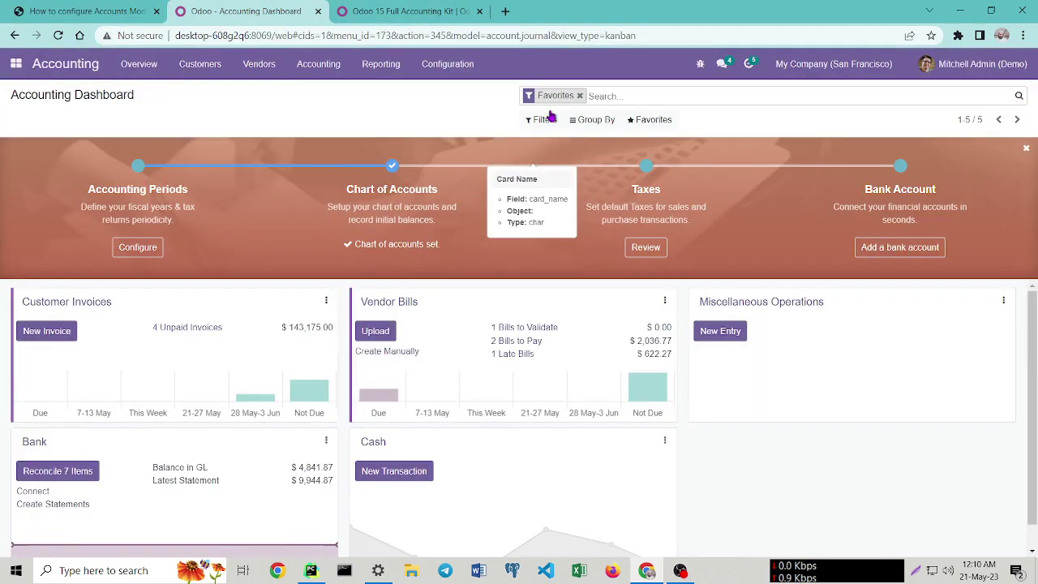
pyautogui.click(479, 11)
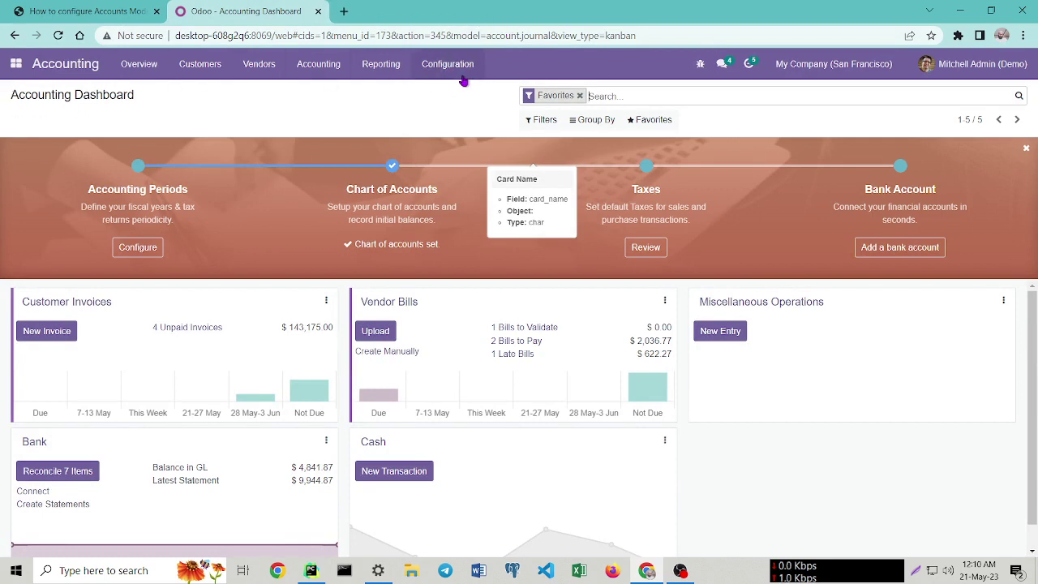
pyautogui.click(460, 74)
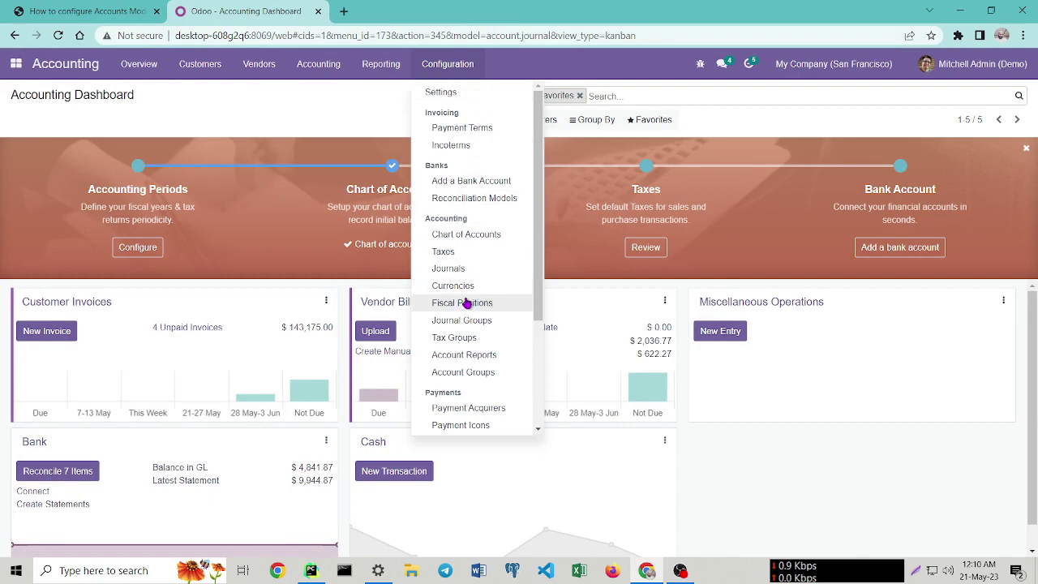
pyautogui.click(467, 236)
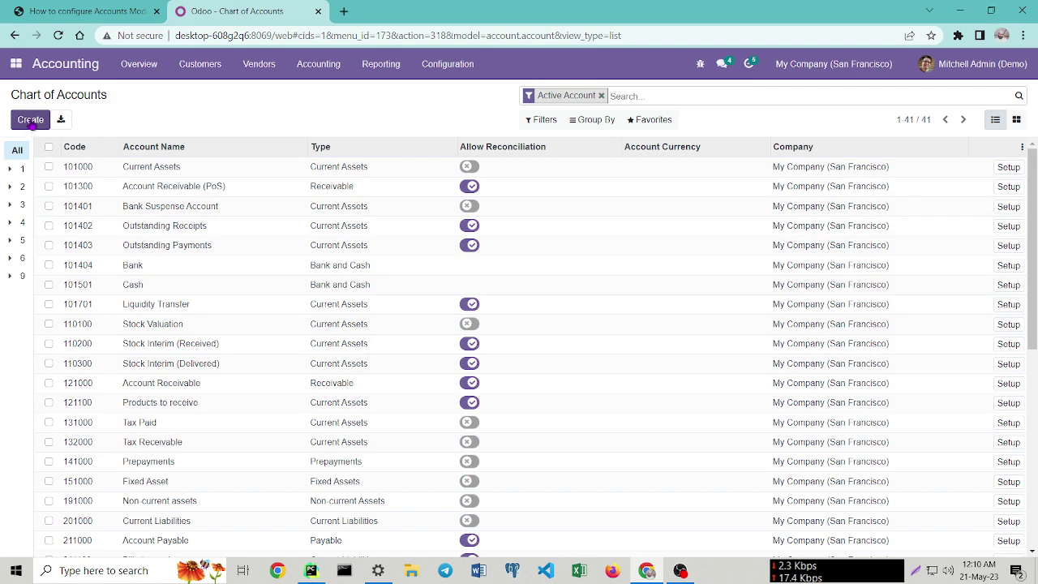
# Start a new account, look at its account type choices, then discard the empty row.
pyautogui.click(30, 120)
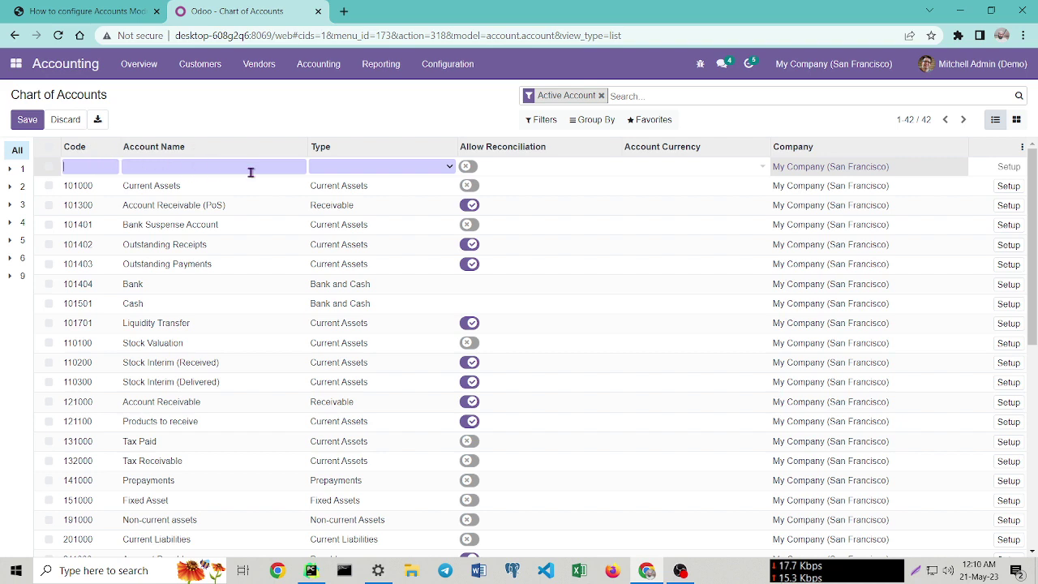
pyautogui.click(422, 169)
pyautogui.click(422, 168)
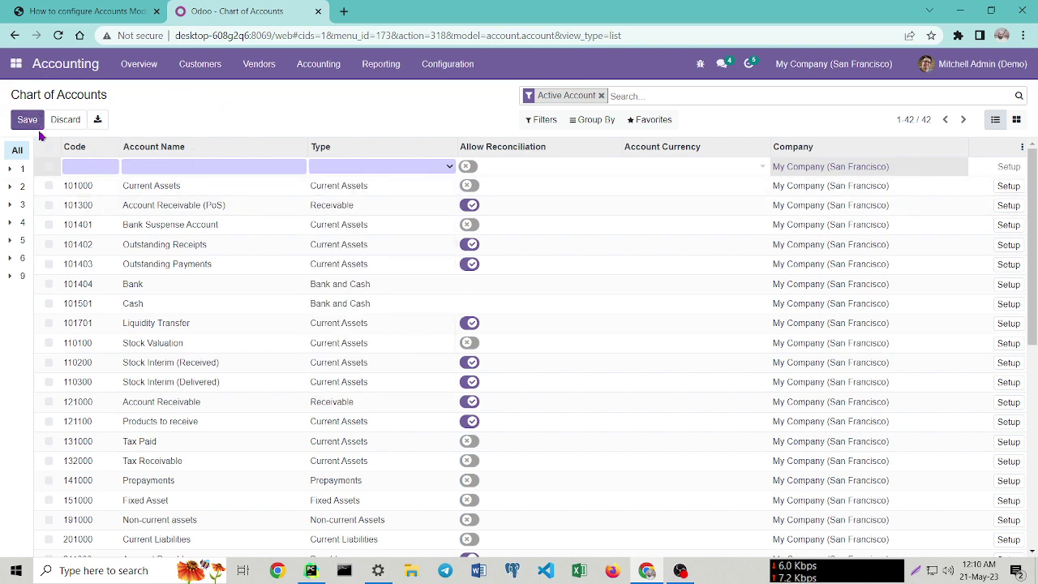
pyautogui.click(64, 119)
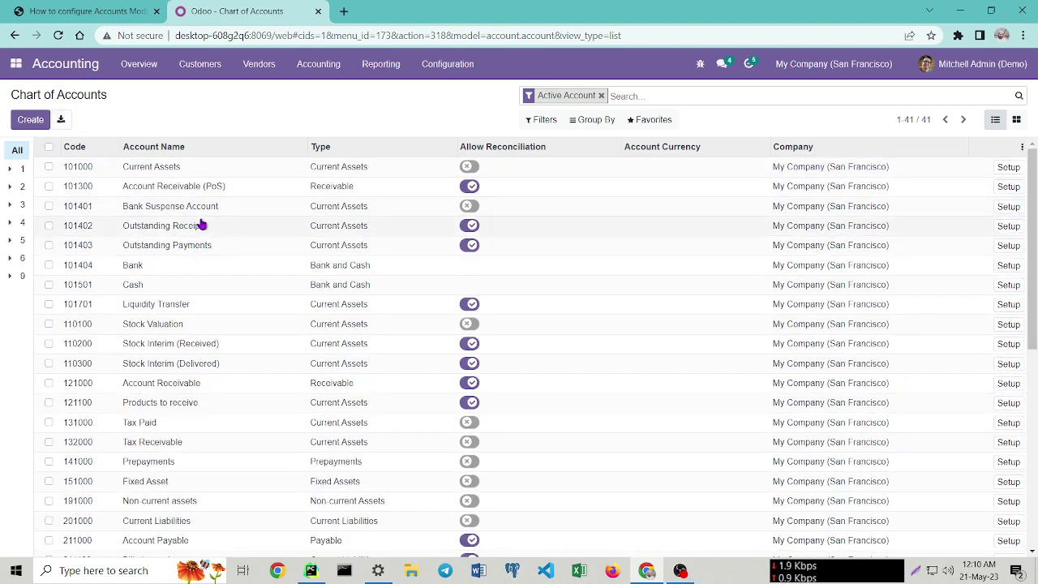
pyautogui.scroll(-5, 201, 225)
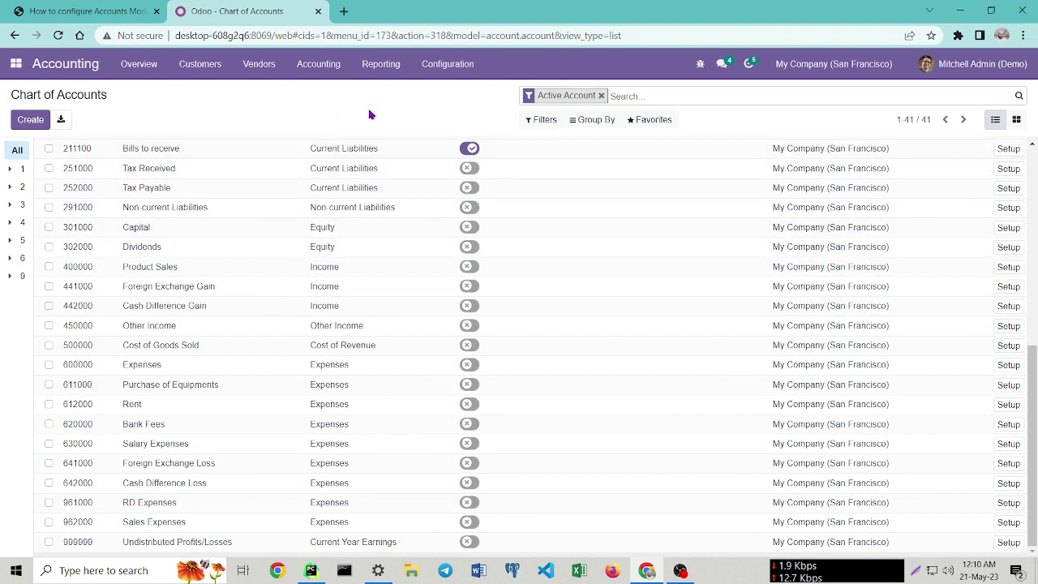
# Start a file import into the Chart of Accounts, cancel it, and go back to the guide.
pyautogui.click(652, 120)
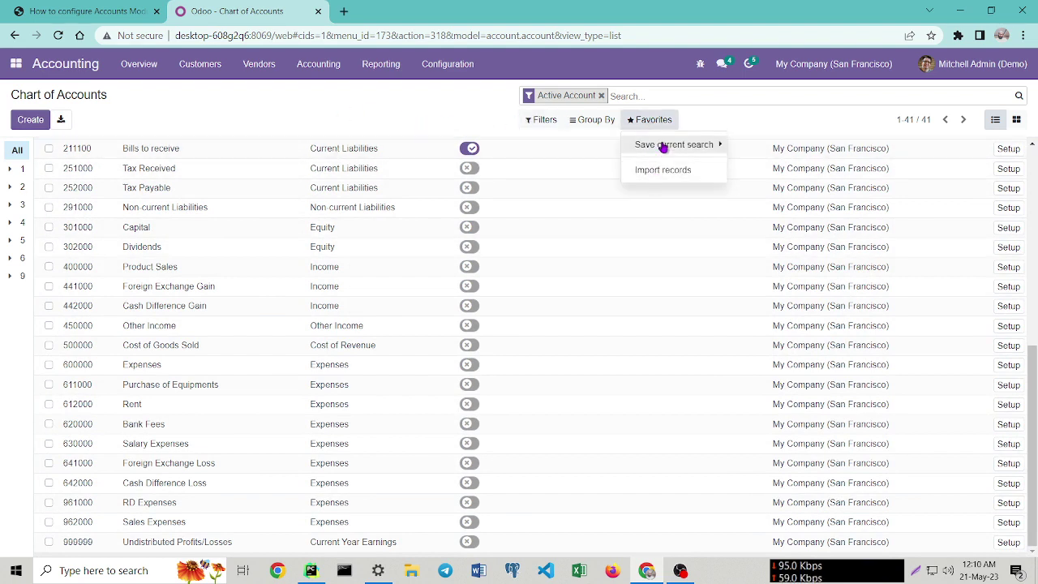
pyautogui.click(672, 171)
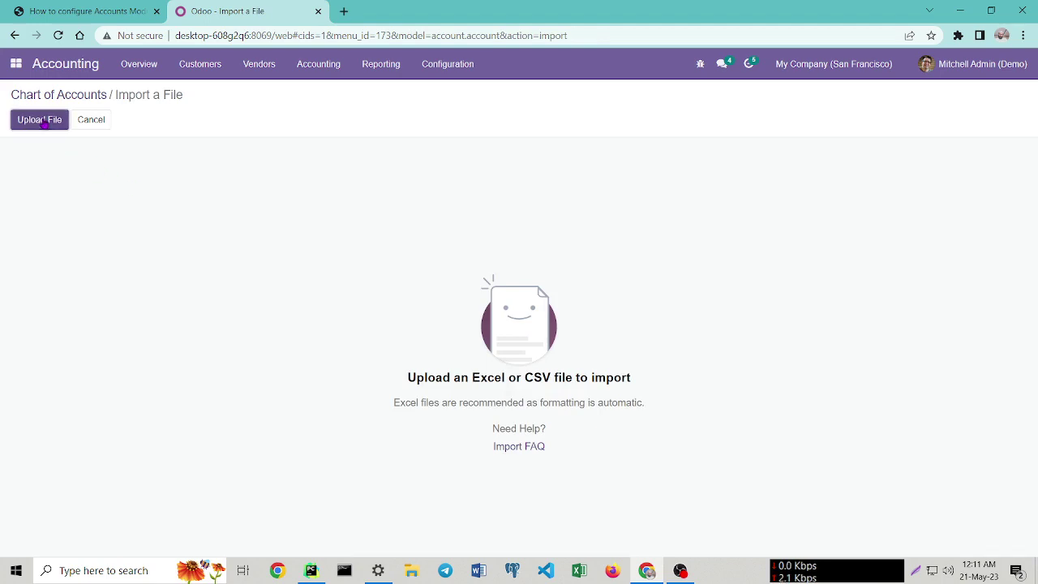
pyautogui.click(41, 119)
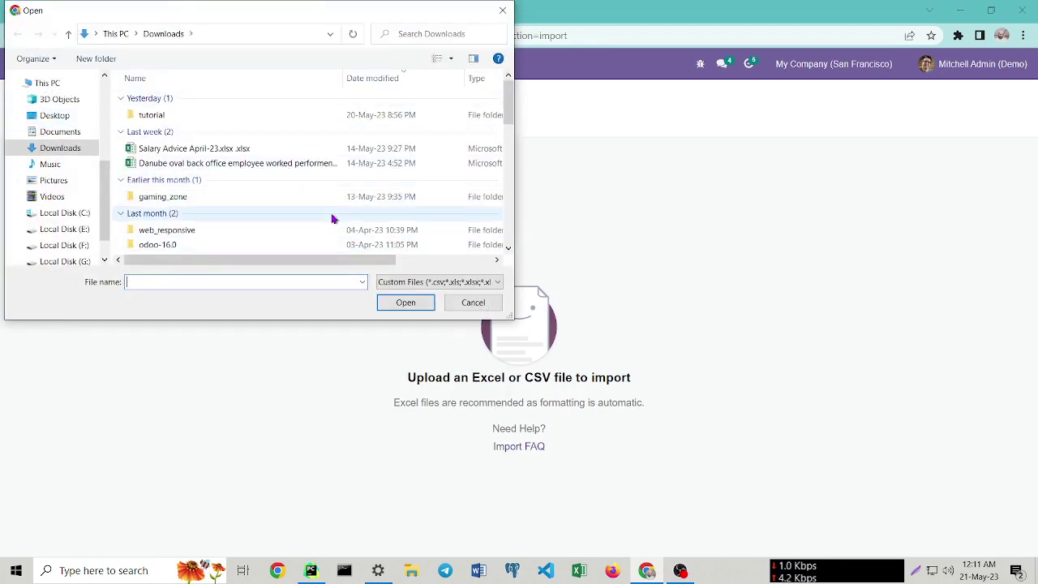
pyautogui.click(473, 303)
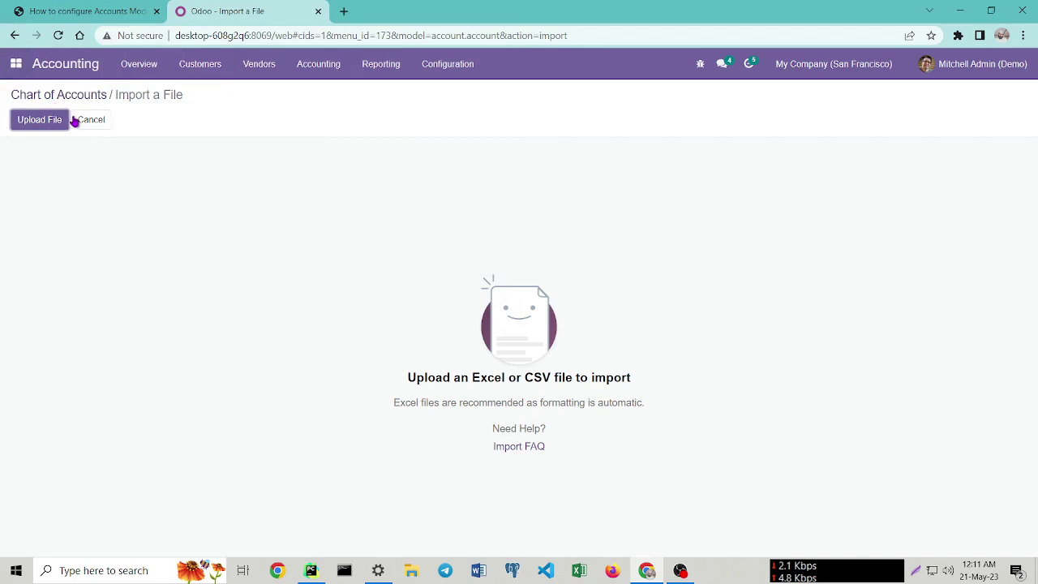
pyautogui.click(81, 120)
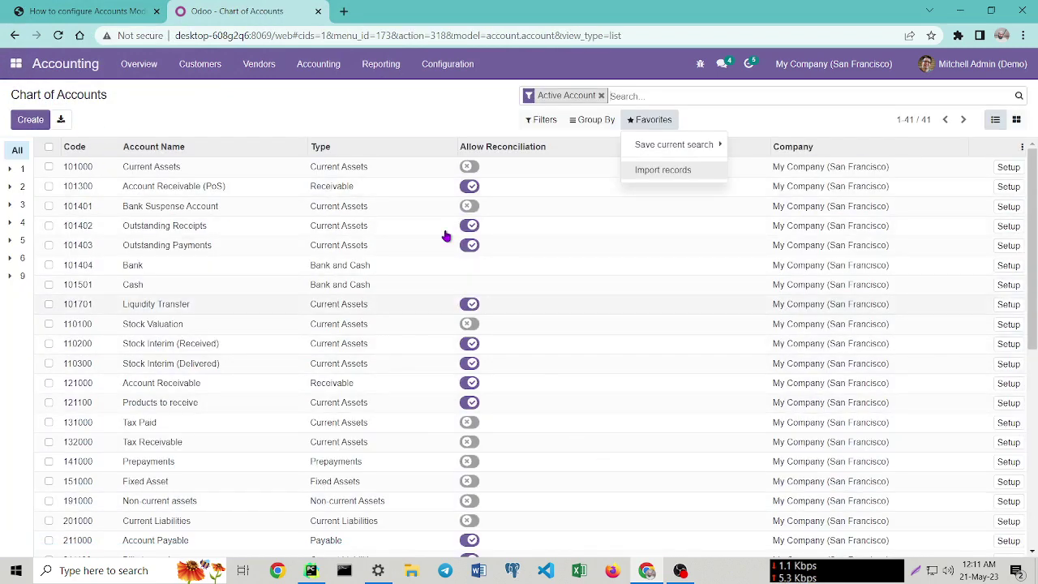
pyautogui.click(94, 11)
# Read the guide on to Step 3 about Journals, then bring up Odoo's accounting Configuration menu.
pyautogui.scroll(-5, 780, 322)
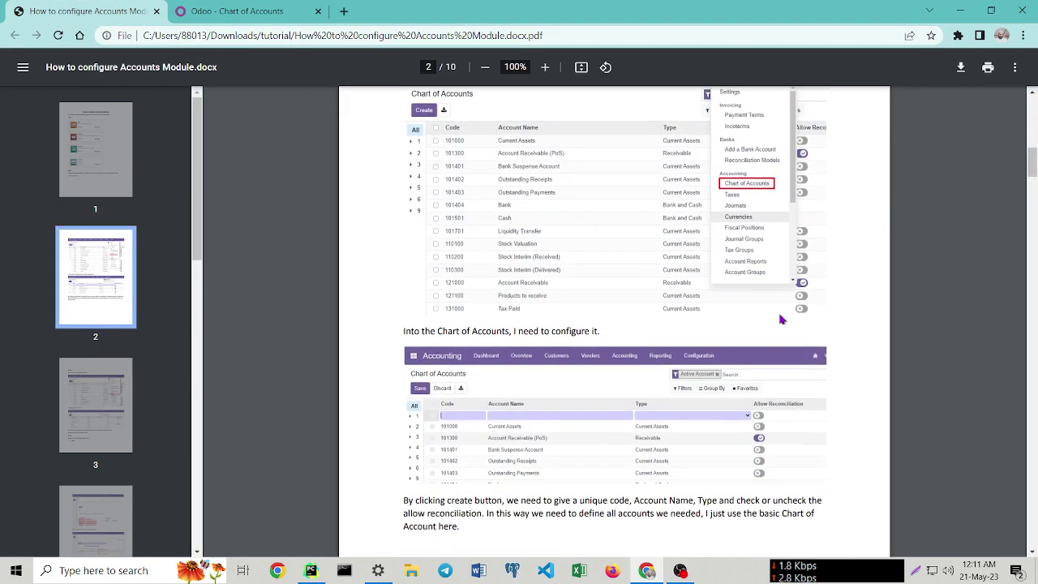
pyautogui.scroll(-5, 738, 275)
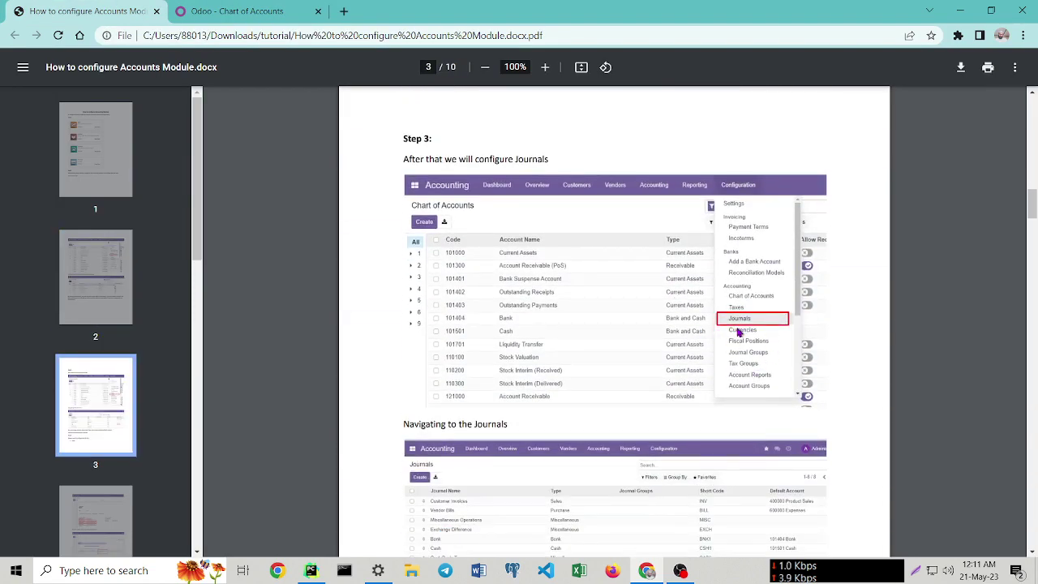
pyautogui.click(276, 11)
pyautogui.click(443, 65)
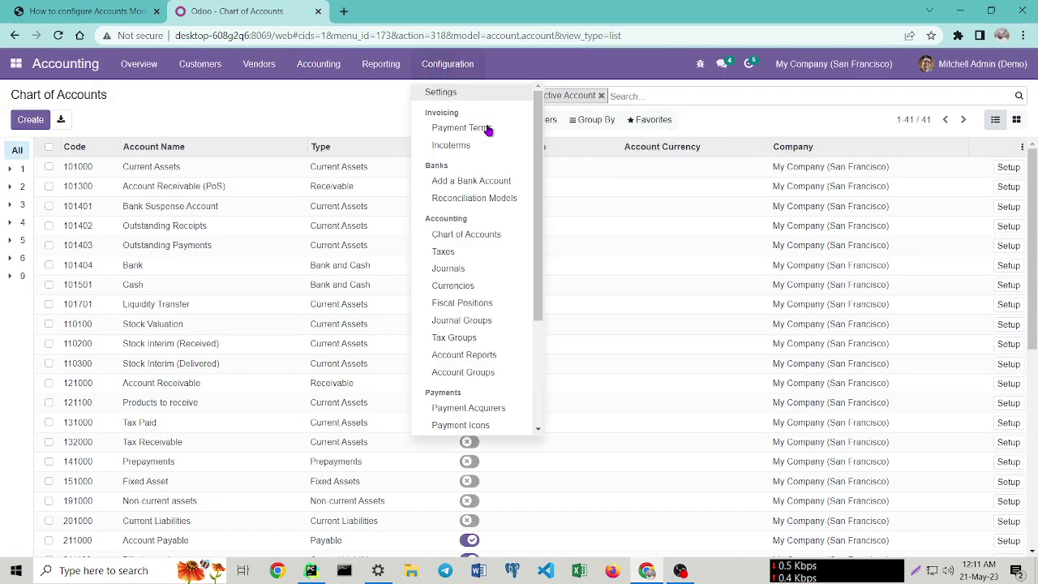
# Open the list of eight journals, create then discard a blank journal, and return to the guide.
pyautogui.click(481, 271)
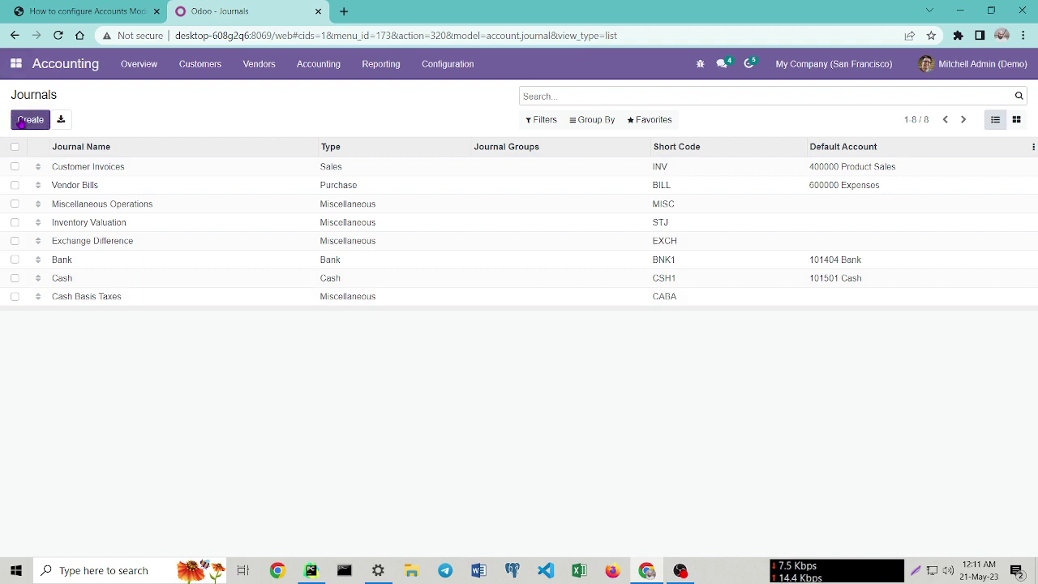
pyautogui.click(22, 121)
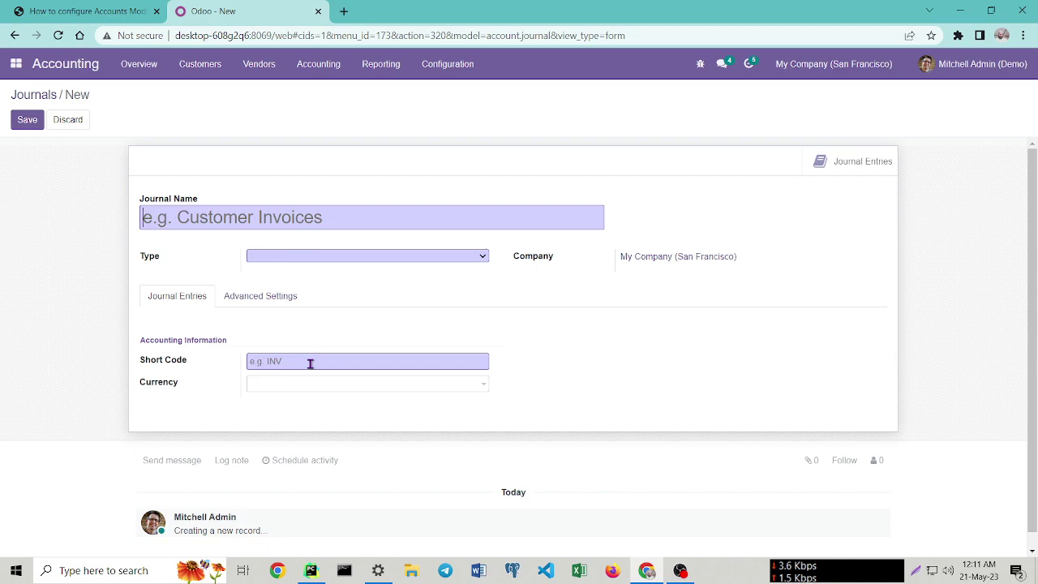
pyautogui.click(52, 121)
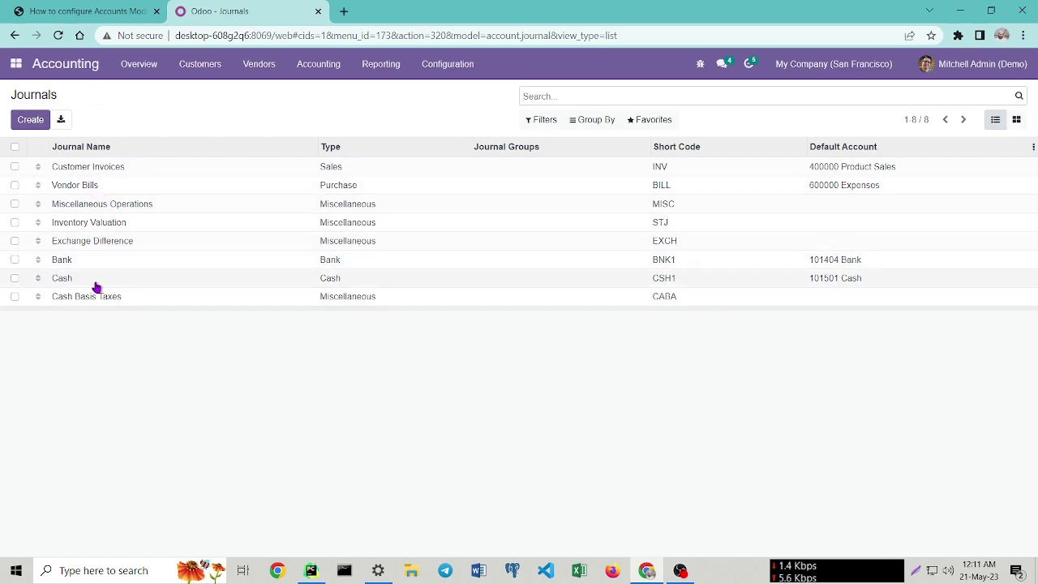
pyautogui.click(43, 8)
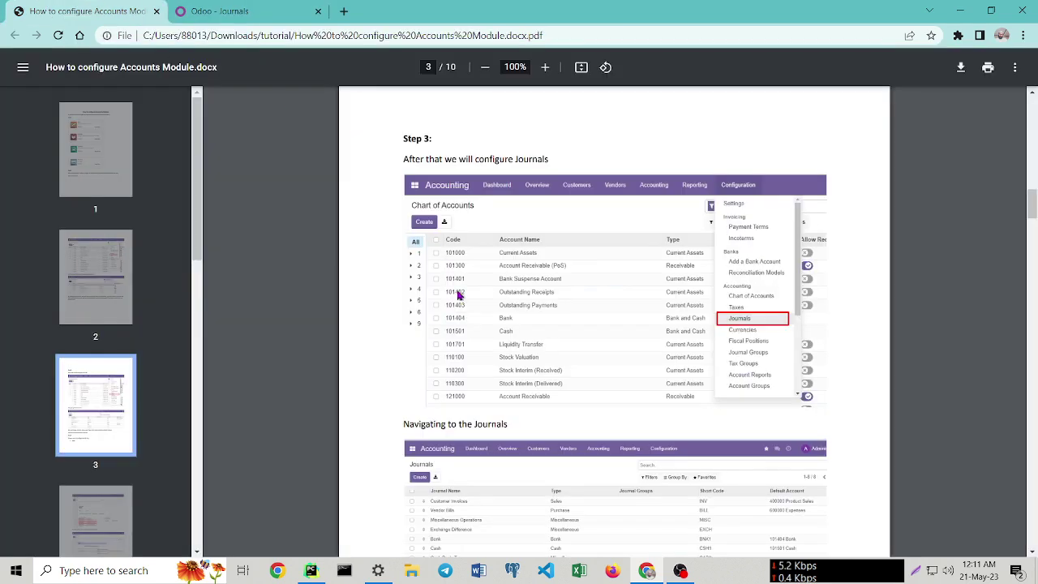
# Read Step 4's Bank journal settings on page 4, then return to the Odoo Journals list.
pyautogui.scroll(-5, 459, 295)
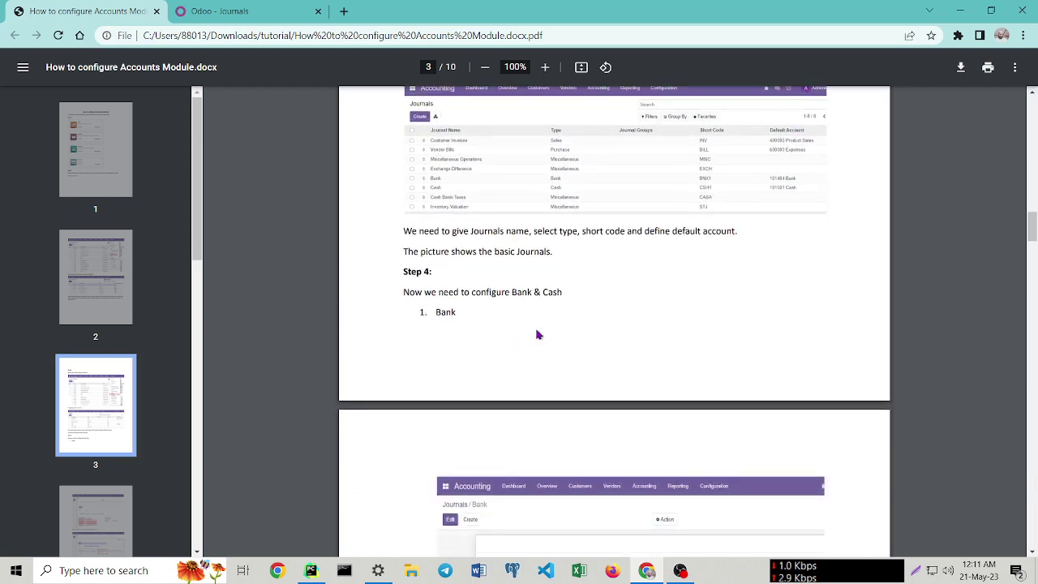
pyautogui.scroll(-2, 532, 353)
pyautogui.scroll(-2, 523, 371)
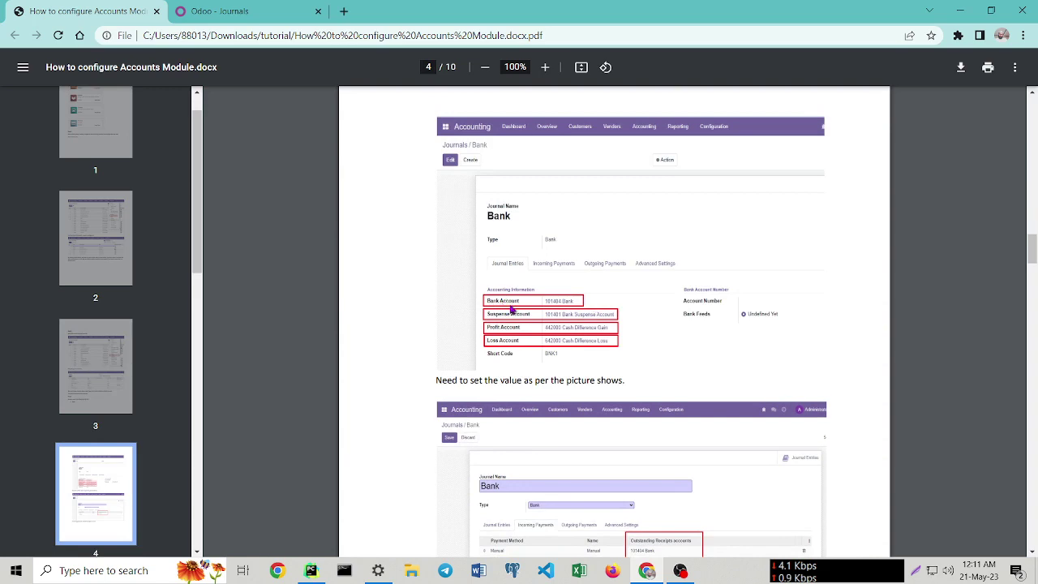
pyautogui.click(217, 11)
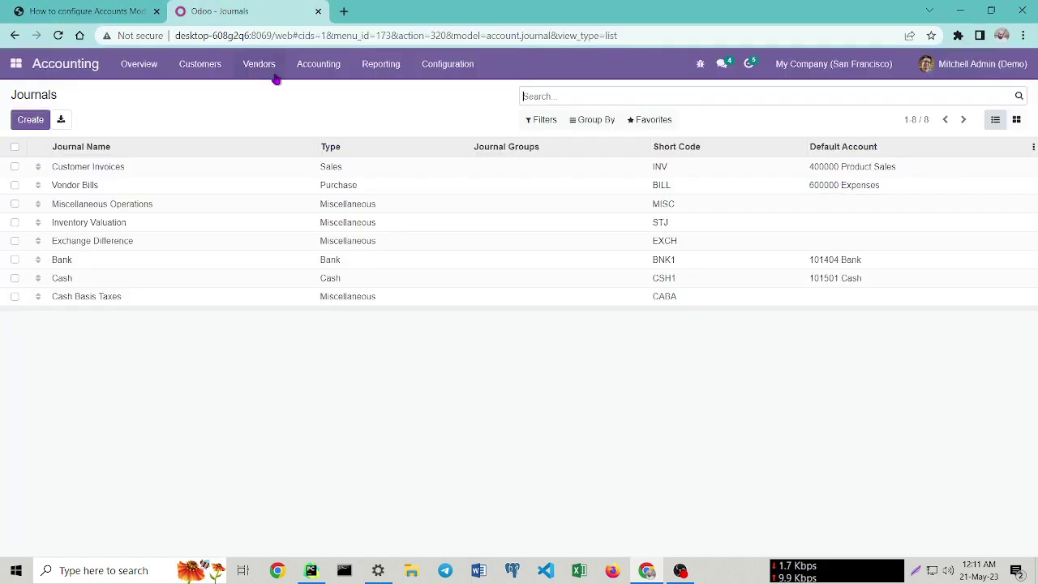
# Edit the Bank journal and check its incoming payment methods and Outstanding Receipts accounts column.
pyautogui.click(60, 261)
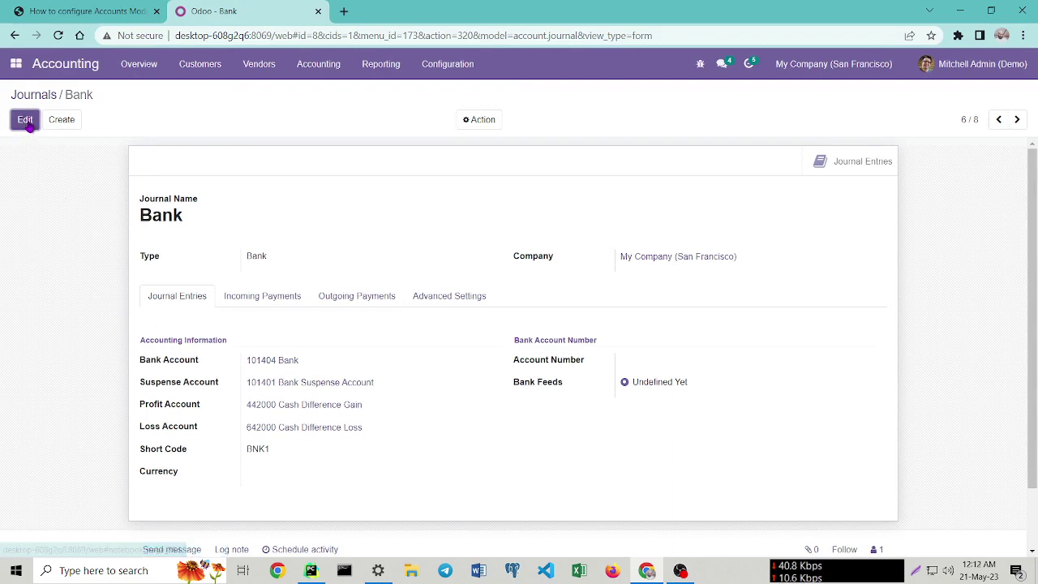
pyautogui.scroll(-2, 359, 462)
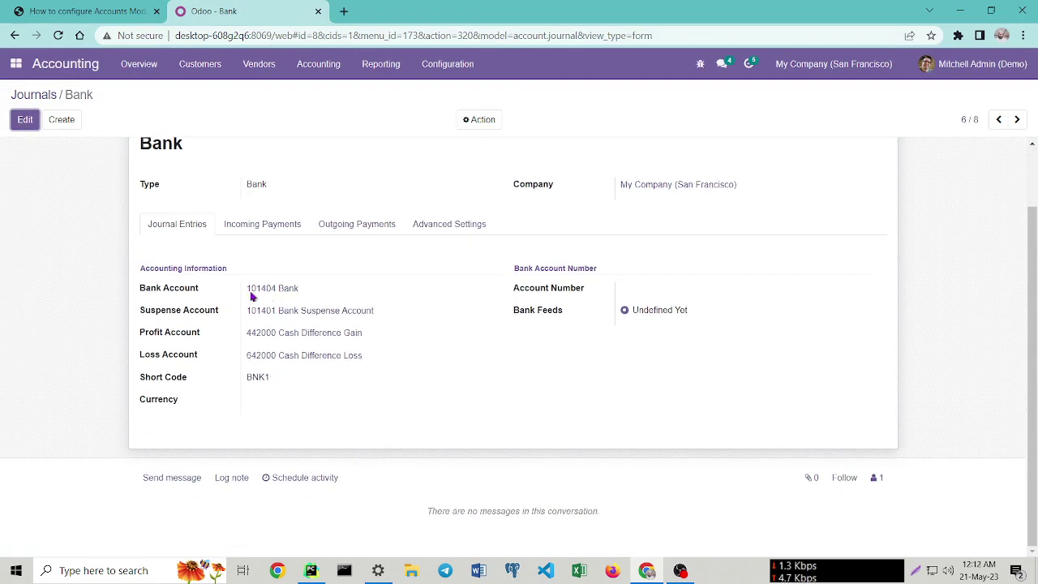
pyautogui.click(15, 120)
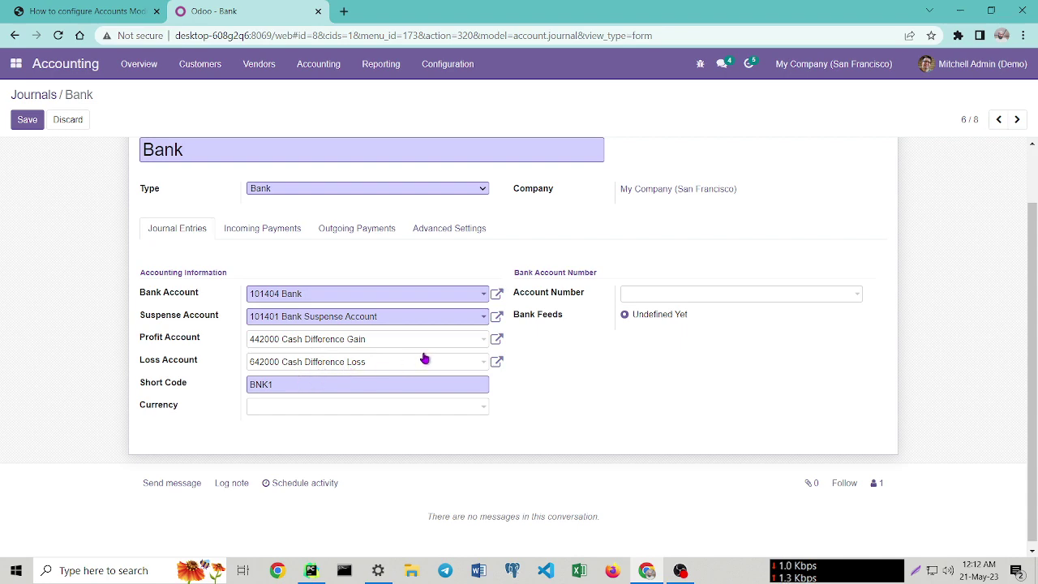
pyautogui.click(263, 232)
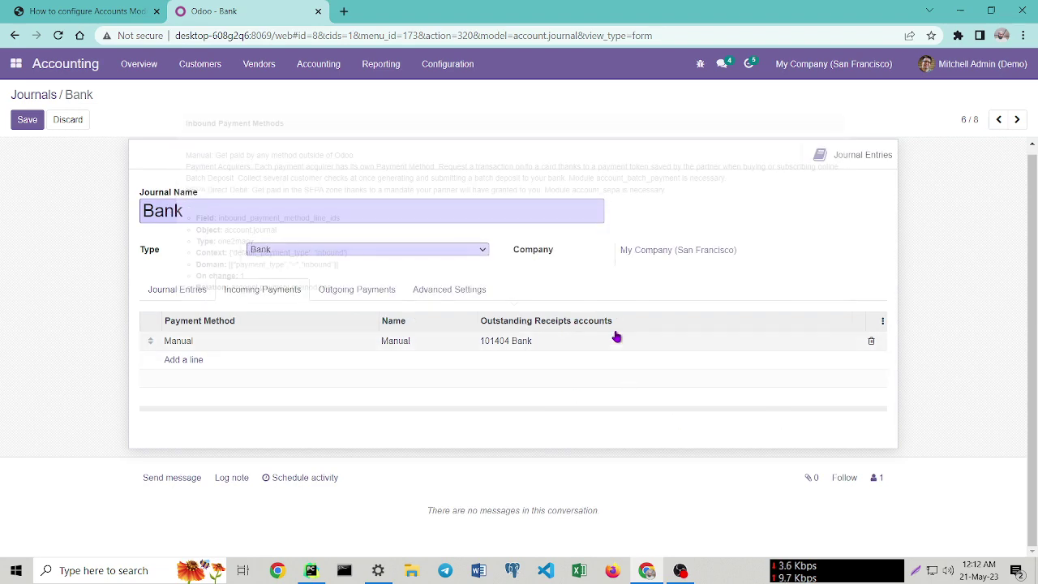
pyautogui.click(883, 324)
pyautogui.click(646, 347)
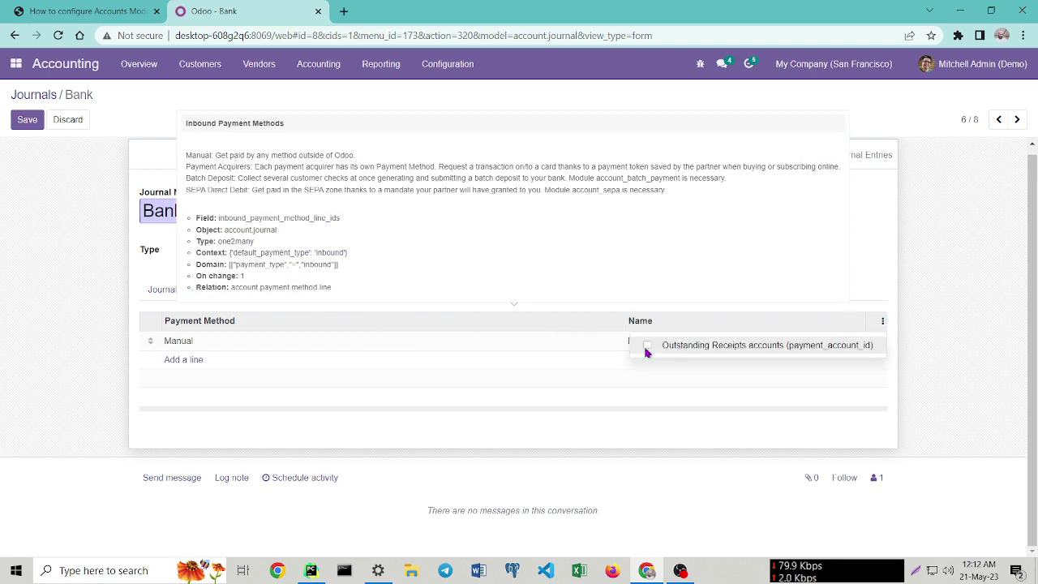
pyautogui.click(646, 347)
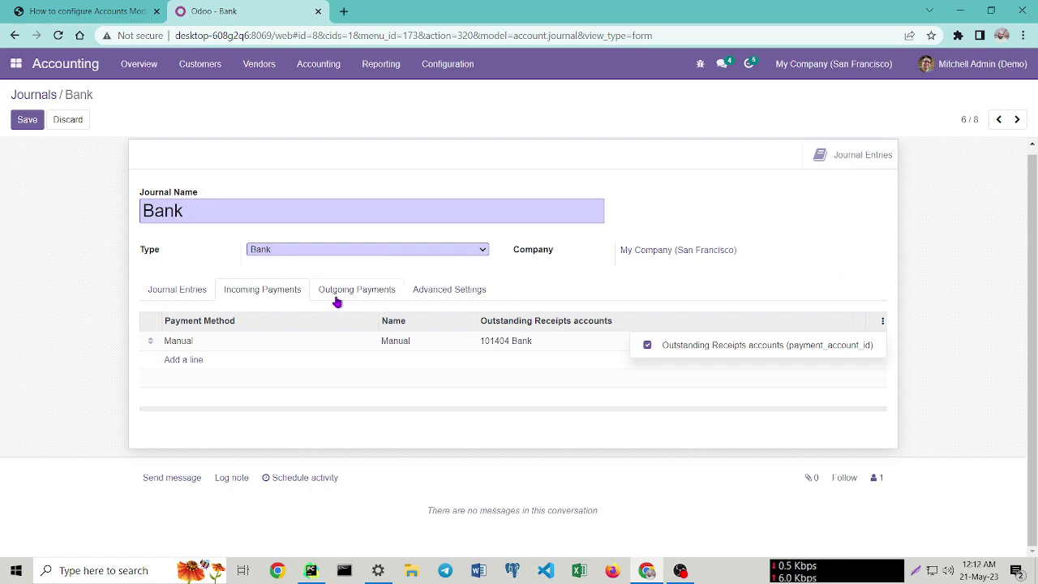
# Review the outgoing payment methods, save the Bank journal, and return to the Journals list.
pyautogui.click(362, 293)
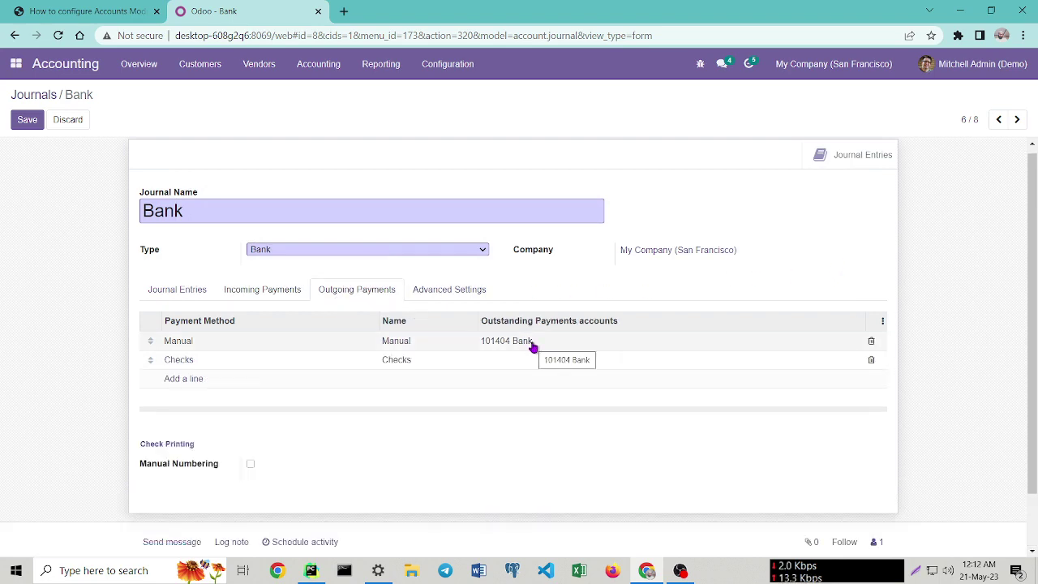
pyautogui.click(30, 123)
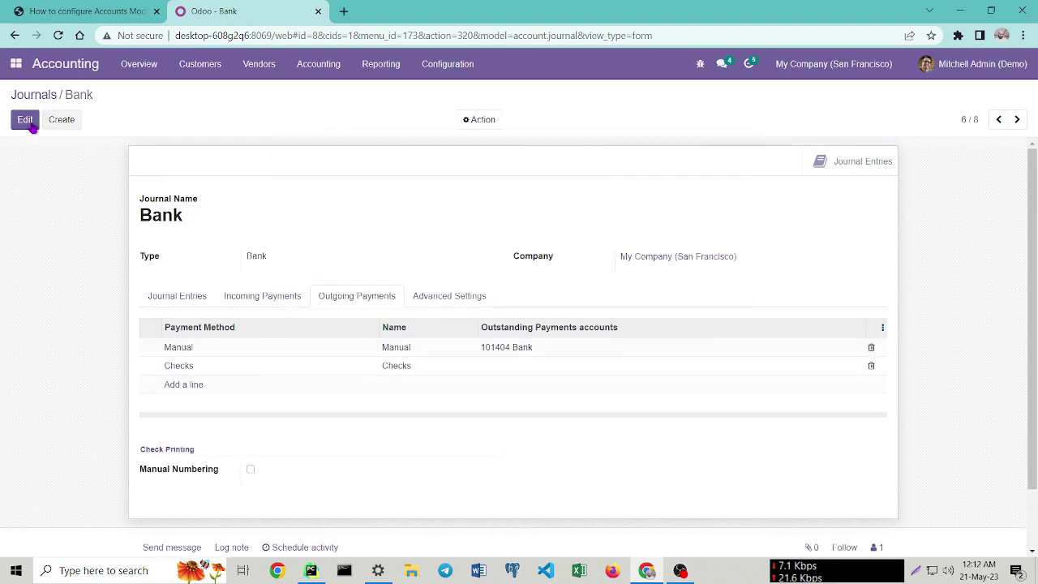
pyautogui.click(17, 96)
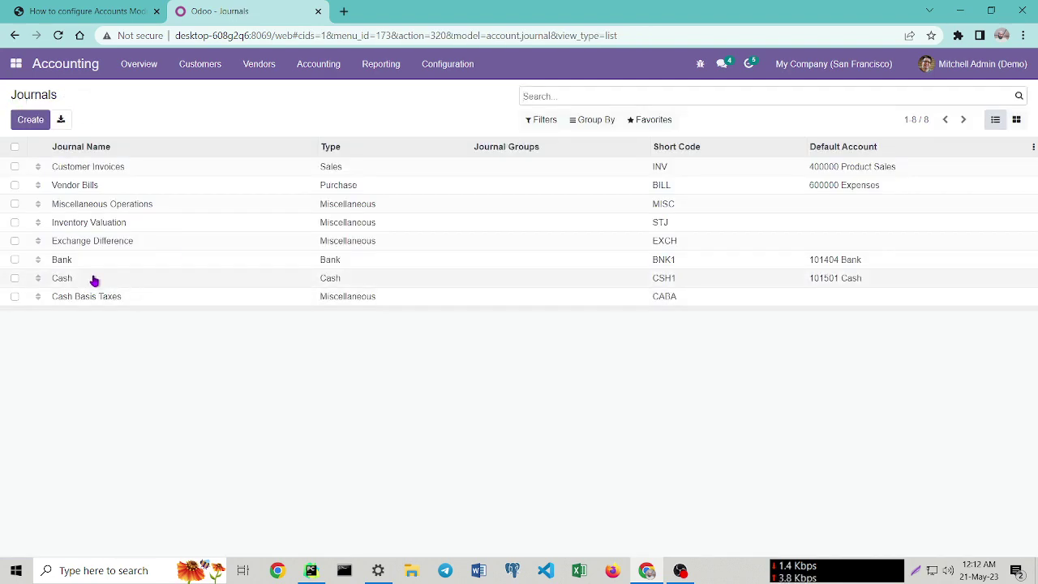
pyautogui.click(94, 281)
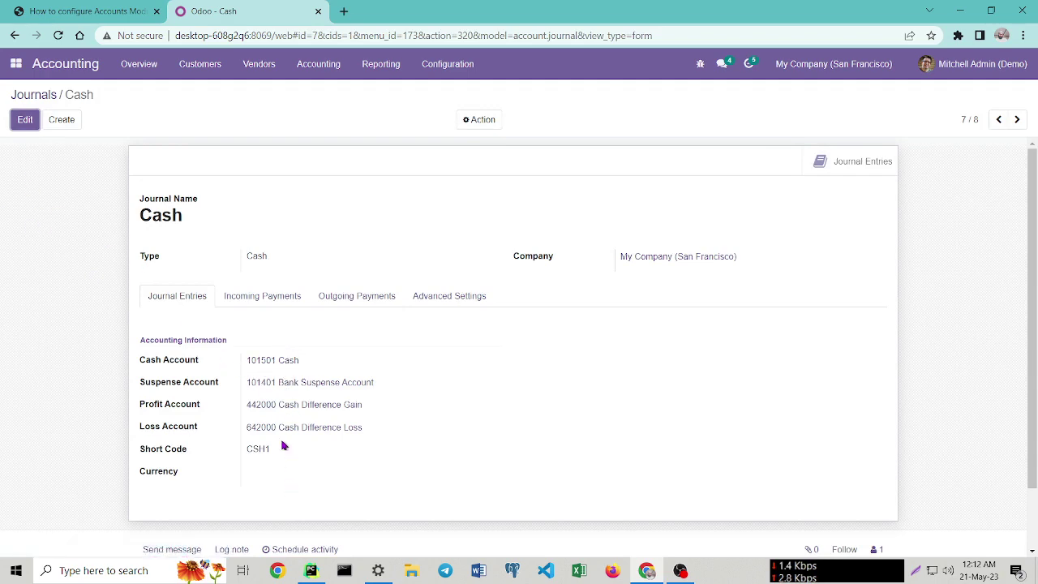
pyautogui.click(257, 298)
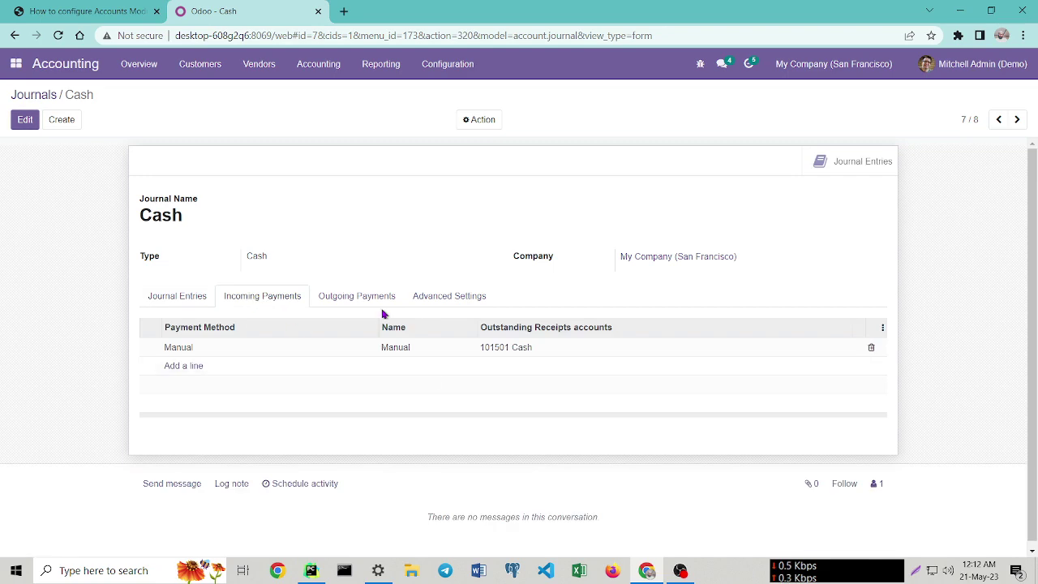
pyautogui.click(357, 297)
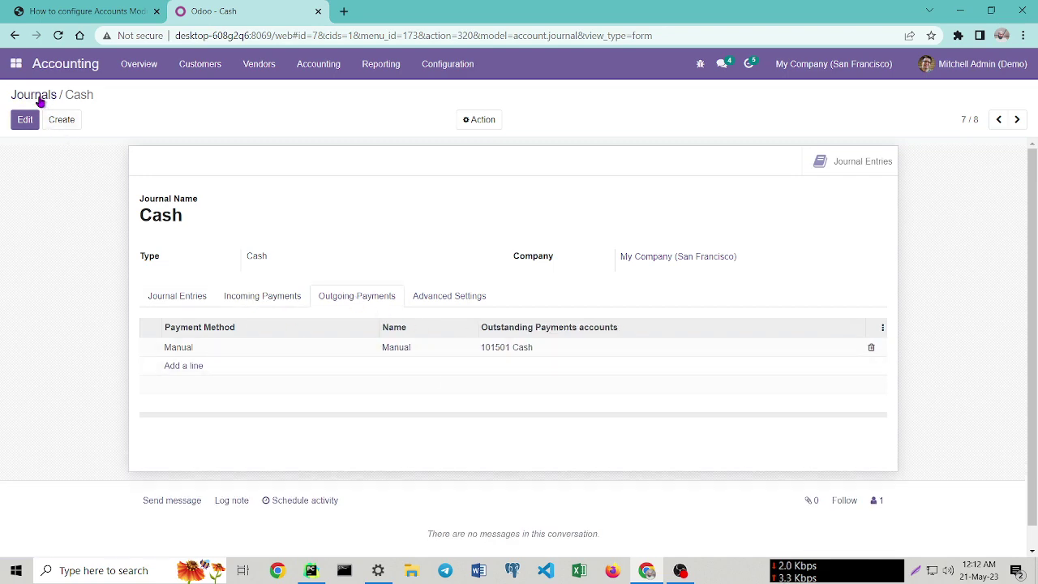
pyautogui.click(36, 95)
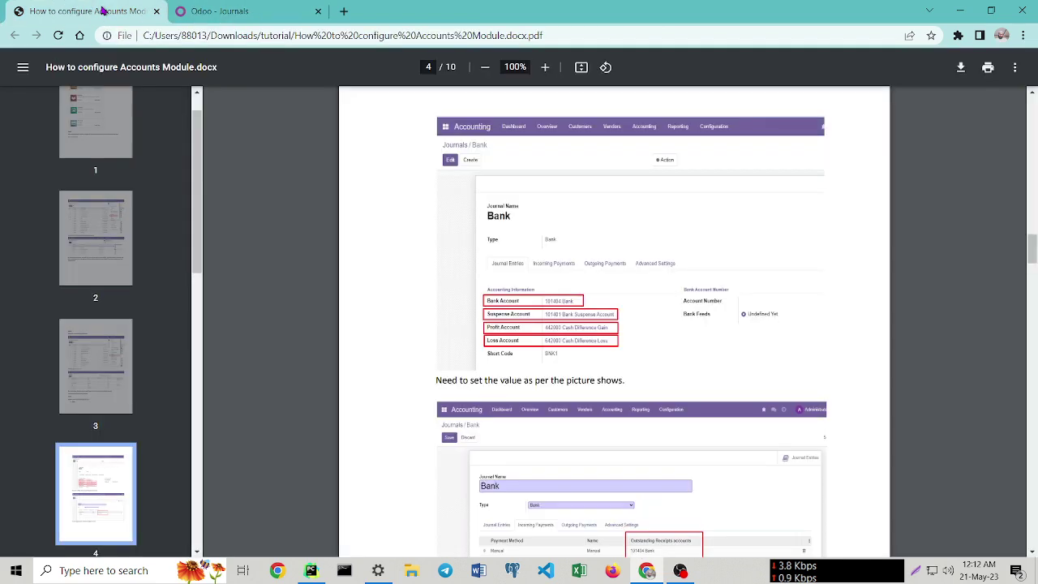
# Read the guide's Step 5 on opening balances and posting the journal entry, then return to Journals.
pyautogui.click(106, 13)
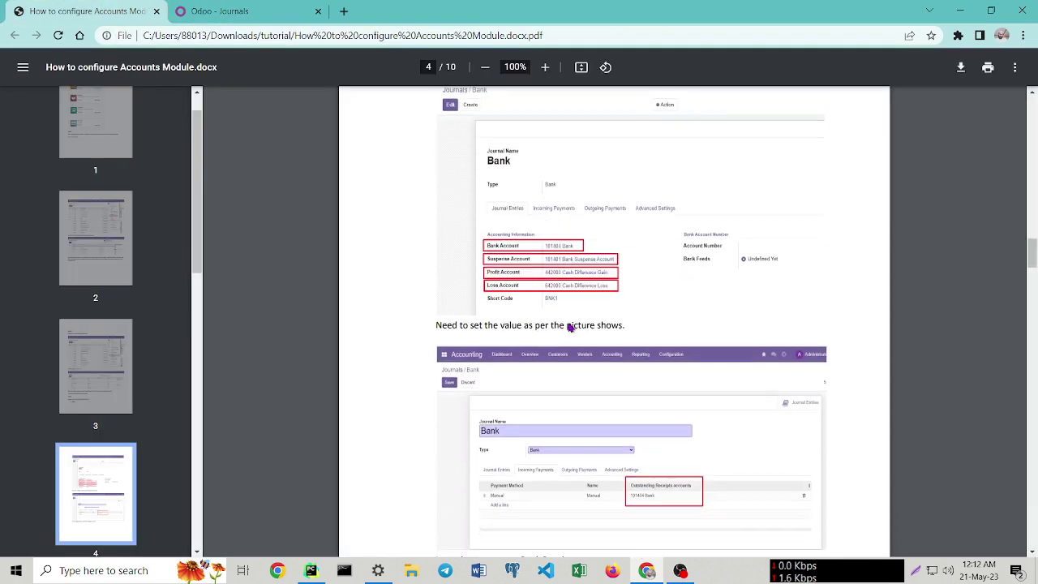
pyautogui.scroll(-1, 570, 328)
pyautogui.scroll(-1, 704, 395)
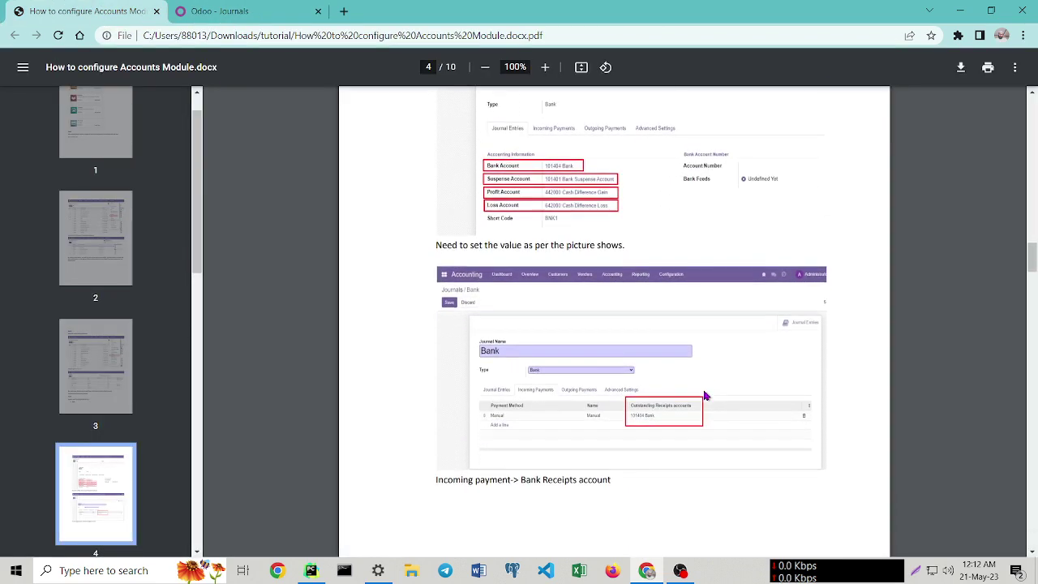
pyautogui.scroll(-5, 704, 396)
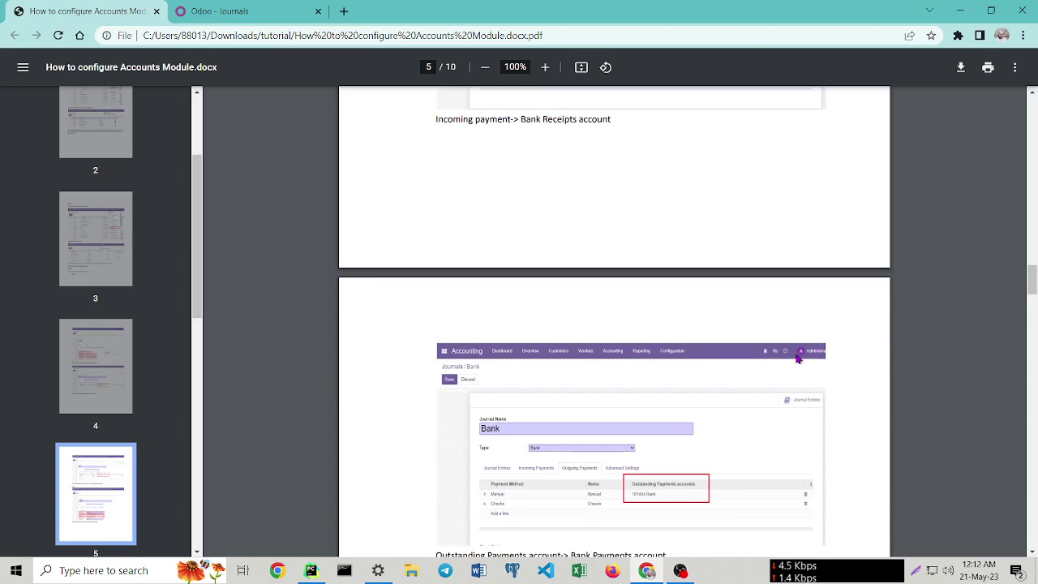
pyautogui.scroll(-3, 721, 350)
pyautogui.scroll(-9, 707, 357)
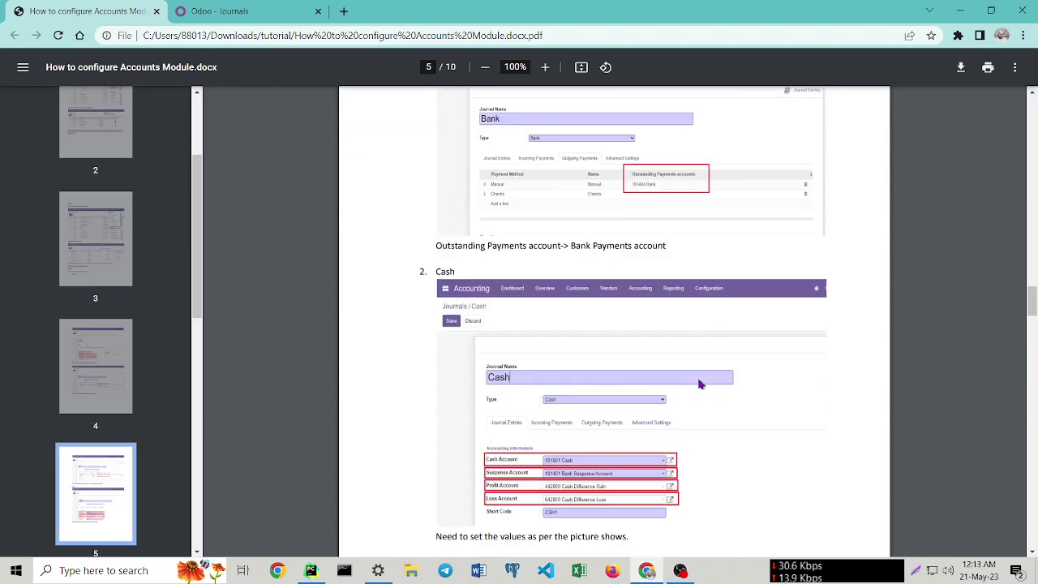
pyautogui.scroll(-4, 641, 381)
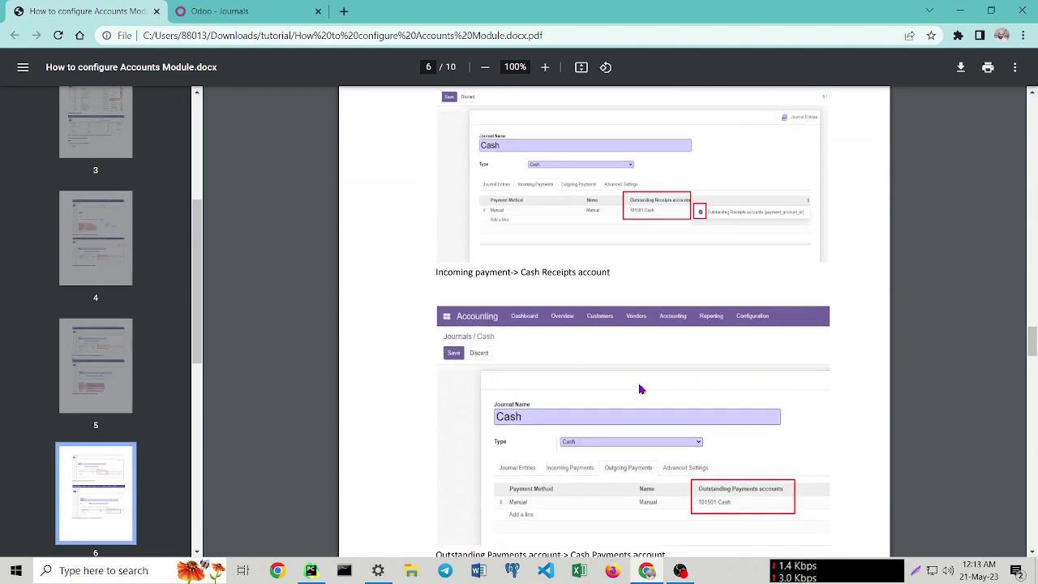
pyautogui.scroll(-9, 629, 338)
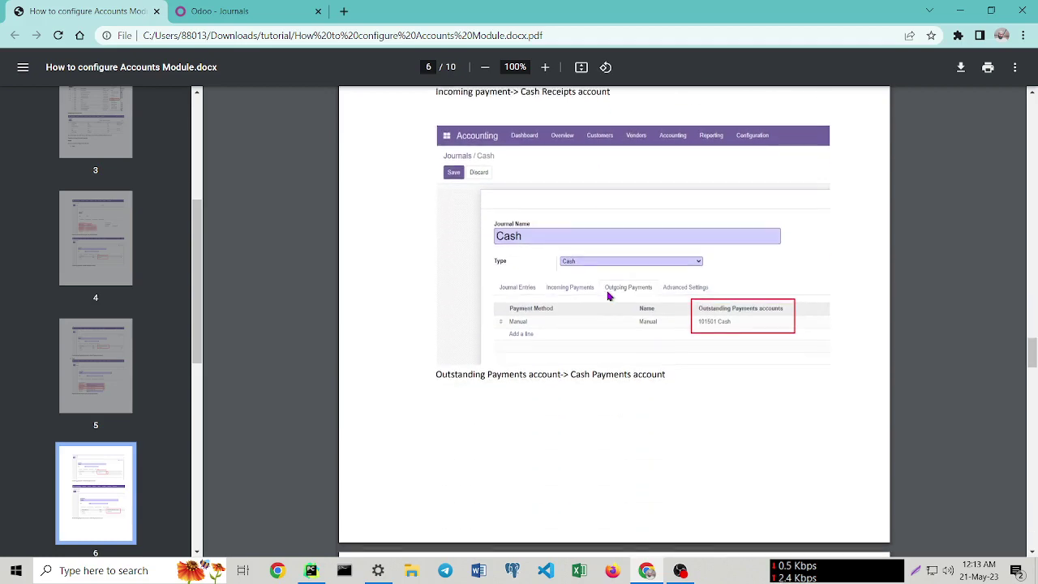
pyautogui.scroll(-6, 610, 297)
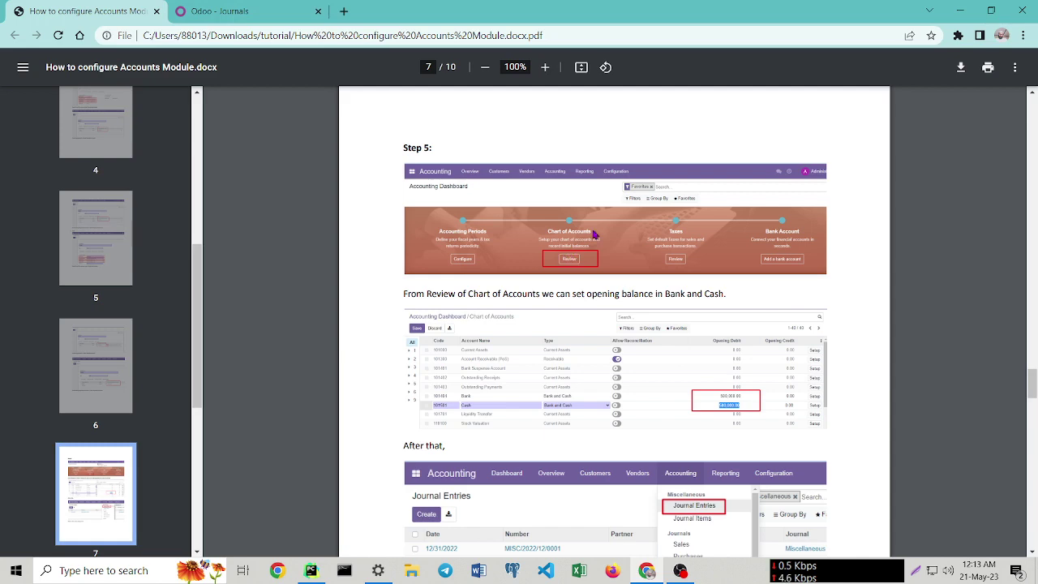
pyautogui.scroll(-2, 573, 270)
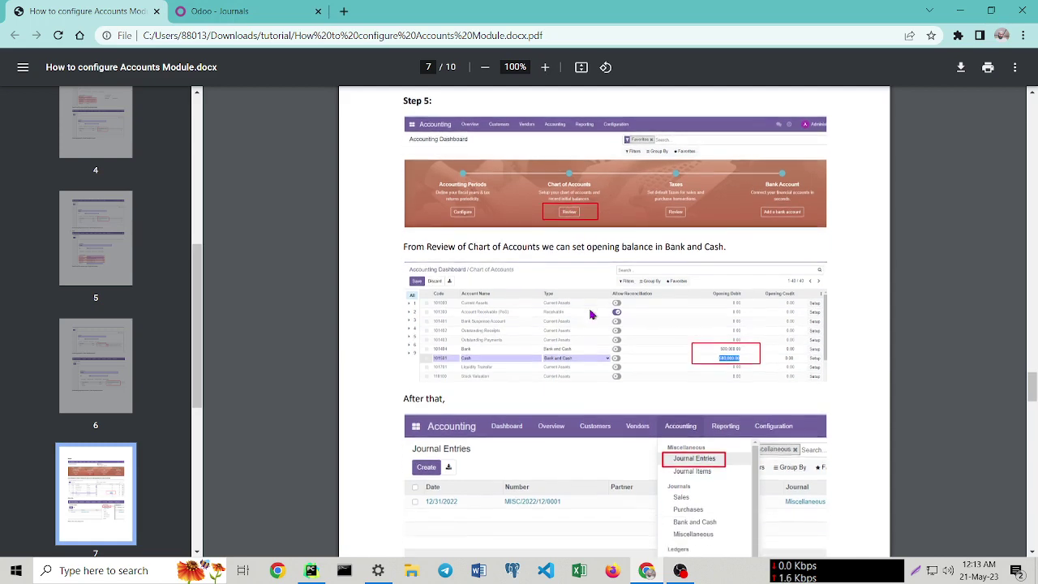
pyautogui.scroll(-4, 588, 194)
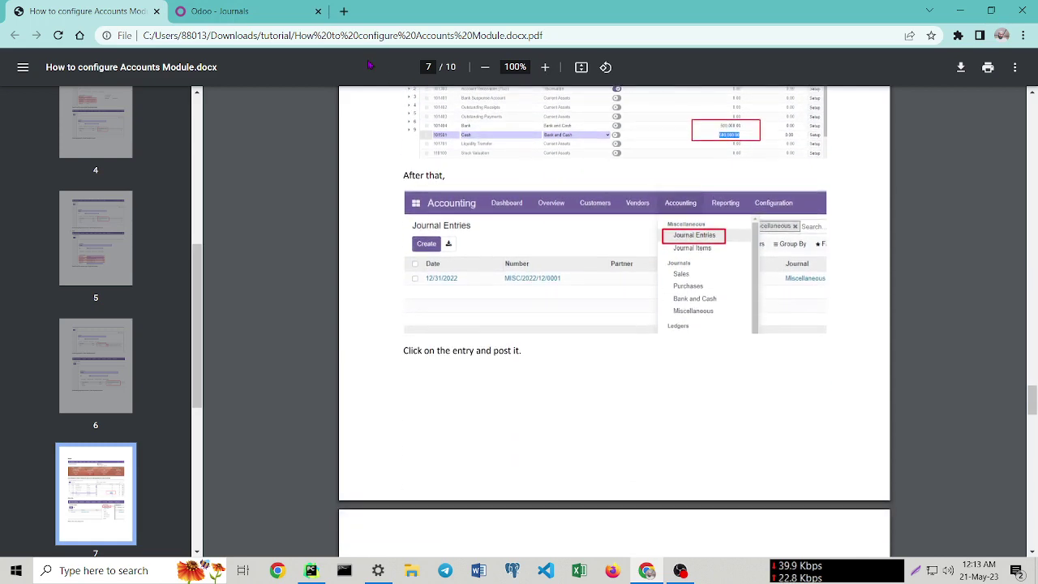
pyautogui.click(240, 8)
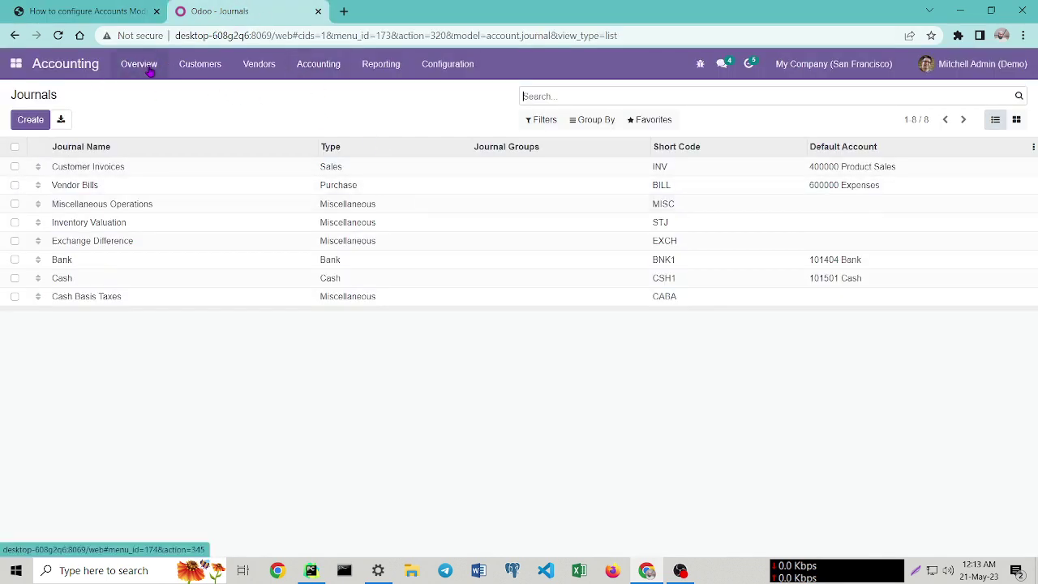
# Enter opening debits of 100,000.00 on 101404 Bank and 50,000.00 on 101501 Cash, and save.
pyautogui.click(147, 66)
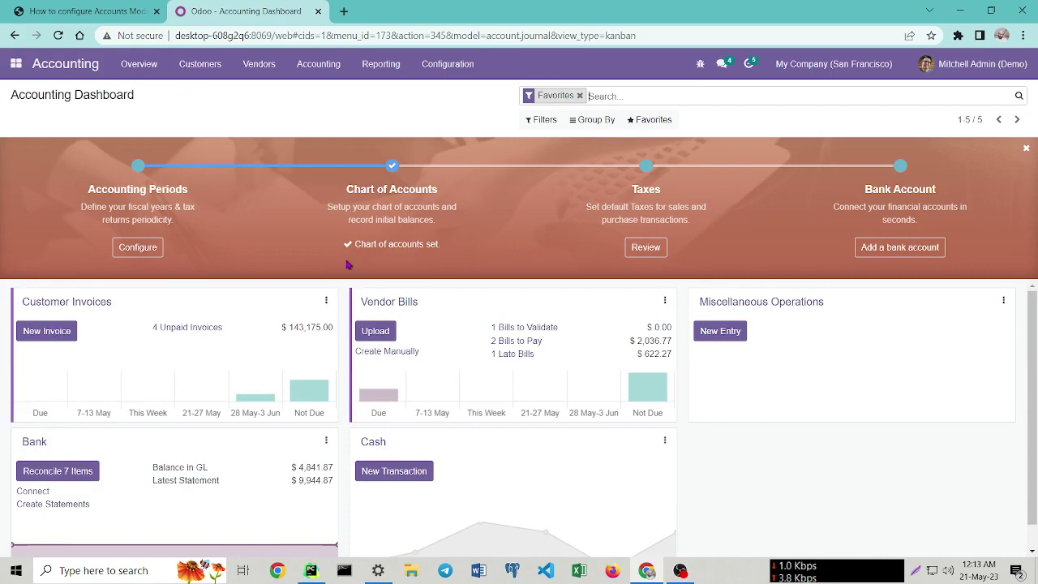
pyautogui.click(388, 249)
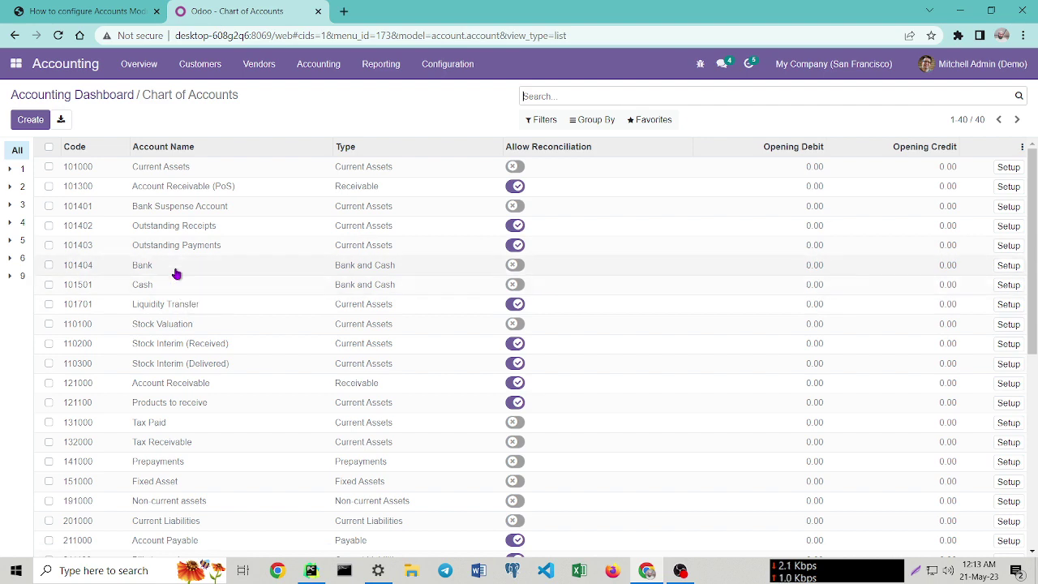
pyautogui.click(807, 266)
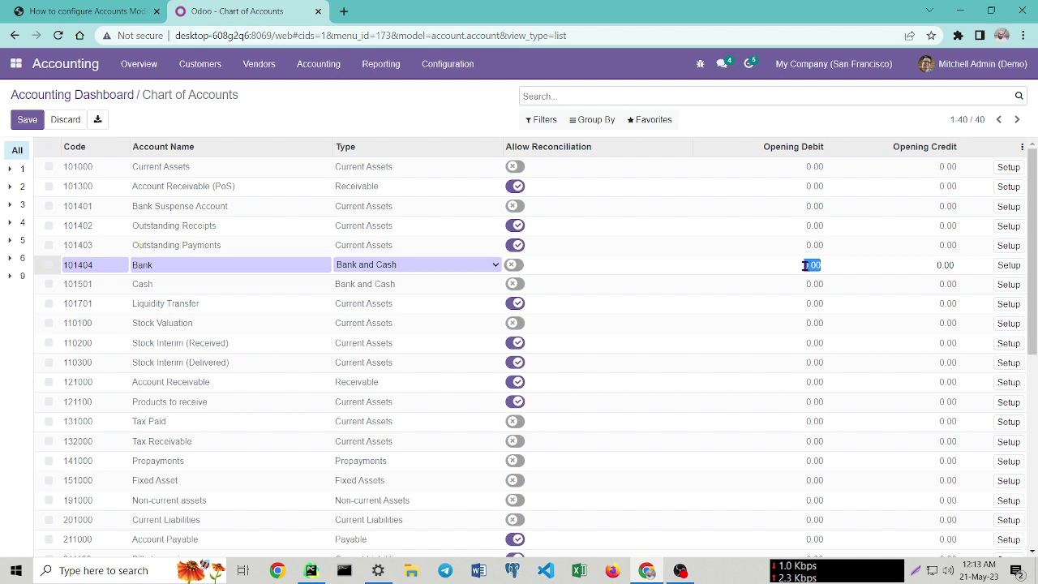
pyautogui.write('100,00')
pyautogui.click(811, 284)
pyautogui.write('50000')
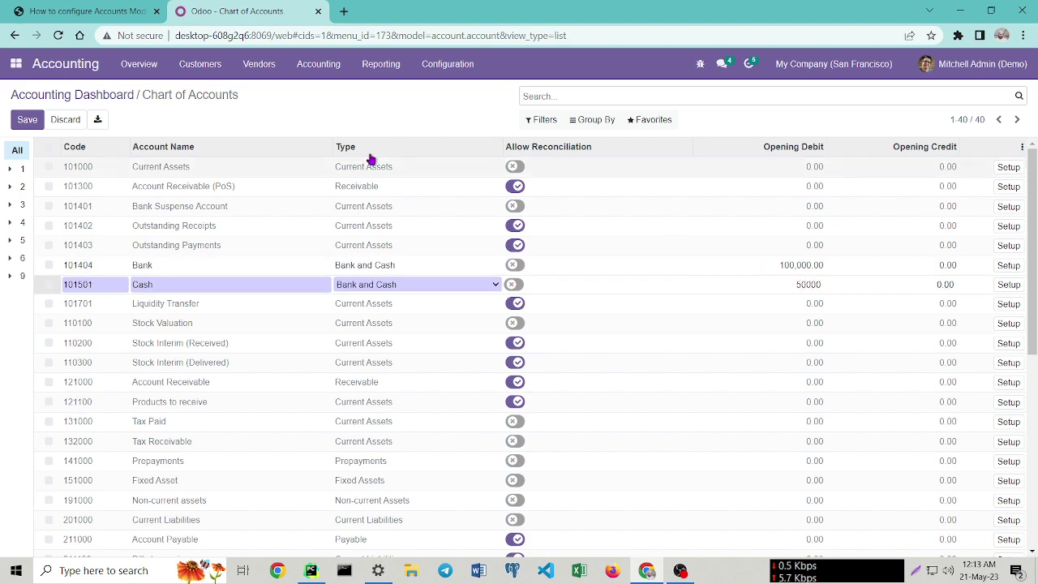
pyautogui.click(27, 120)
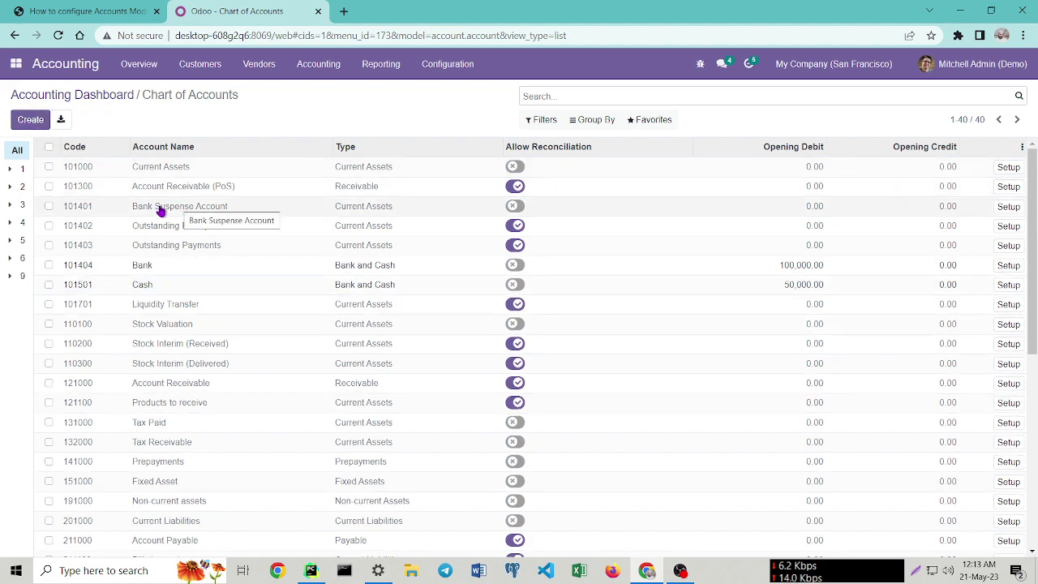
# Post the draft opening journal entry MISC/2022/12/0001 and return to the Accounting Overview.
pyautogui.click(311, 68)
pyautogui.click(328, 109)
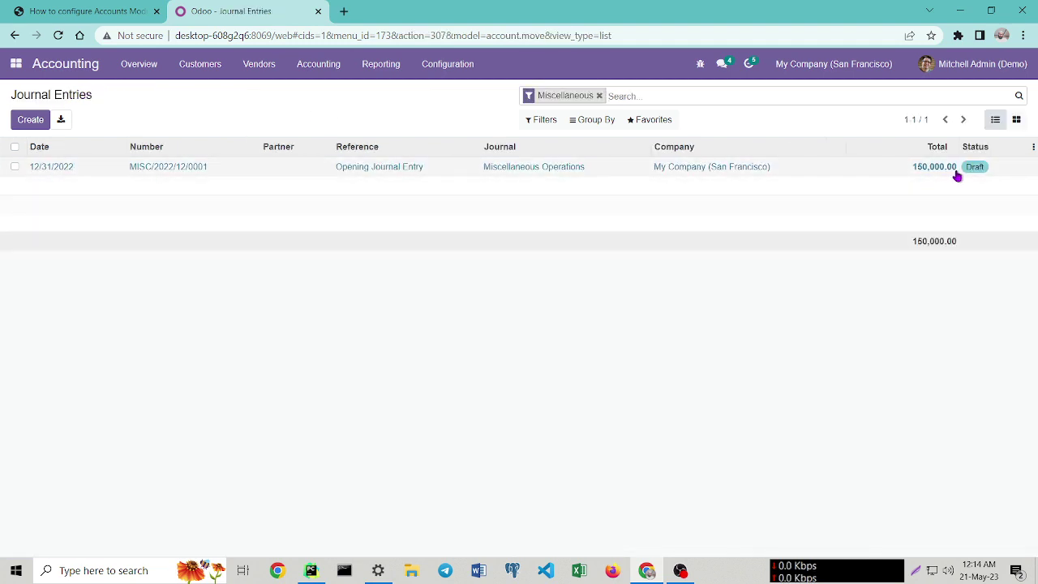
pyautogui.click(79, 174)
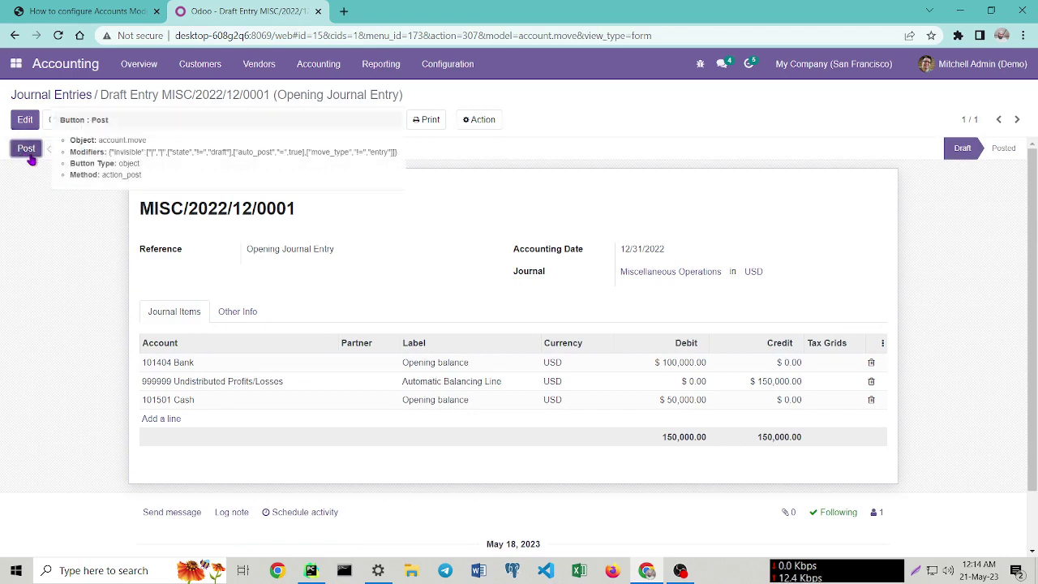
pyautogui.click(27, 151)
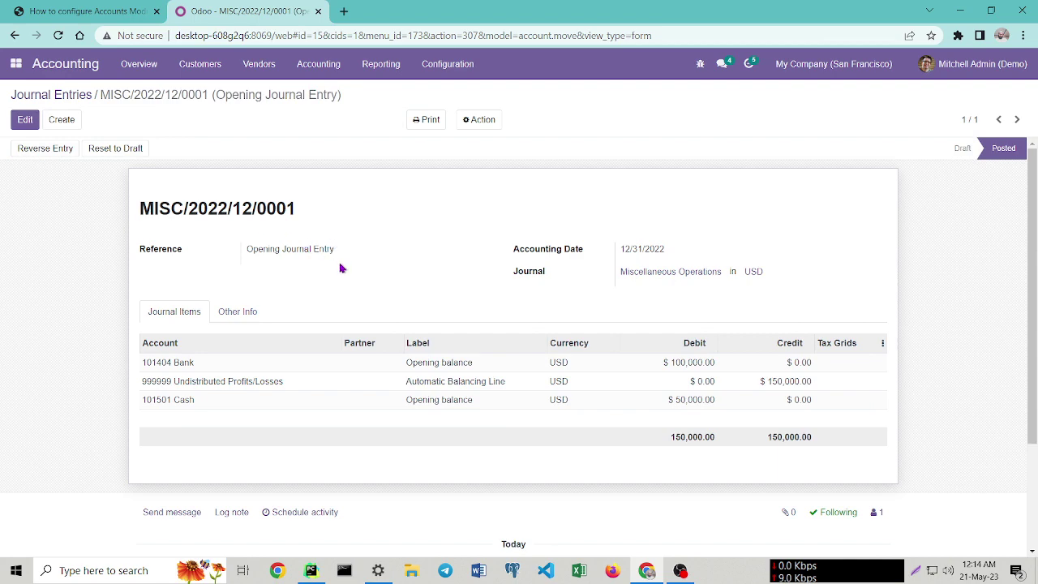
pyautogui.click(37, 96)
pyautogui.click(138, 65)
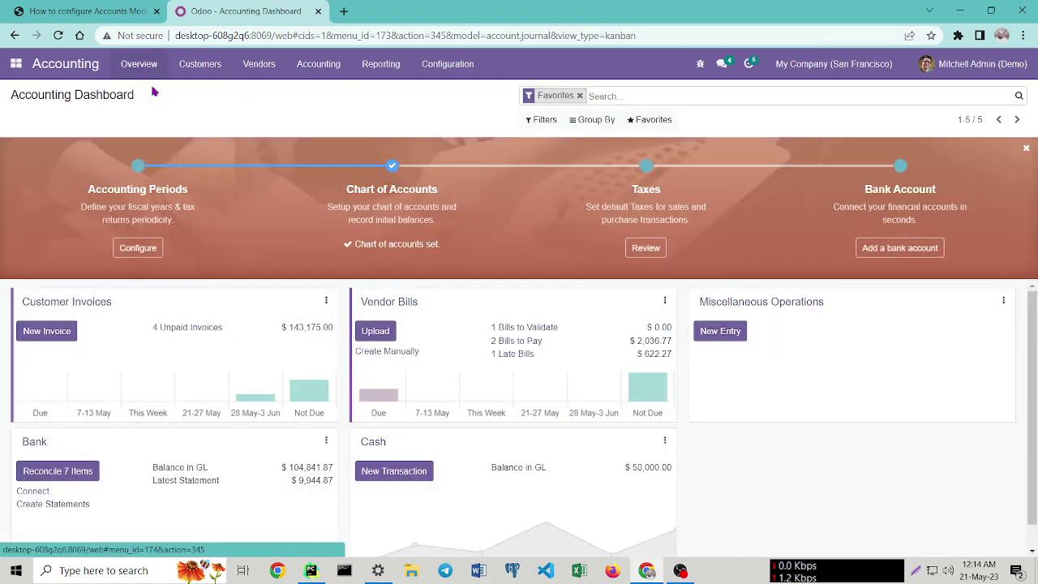
# Open the admin user's record under Settings > Users & Companies > Users.
pyautogui.click(58, 37)
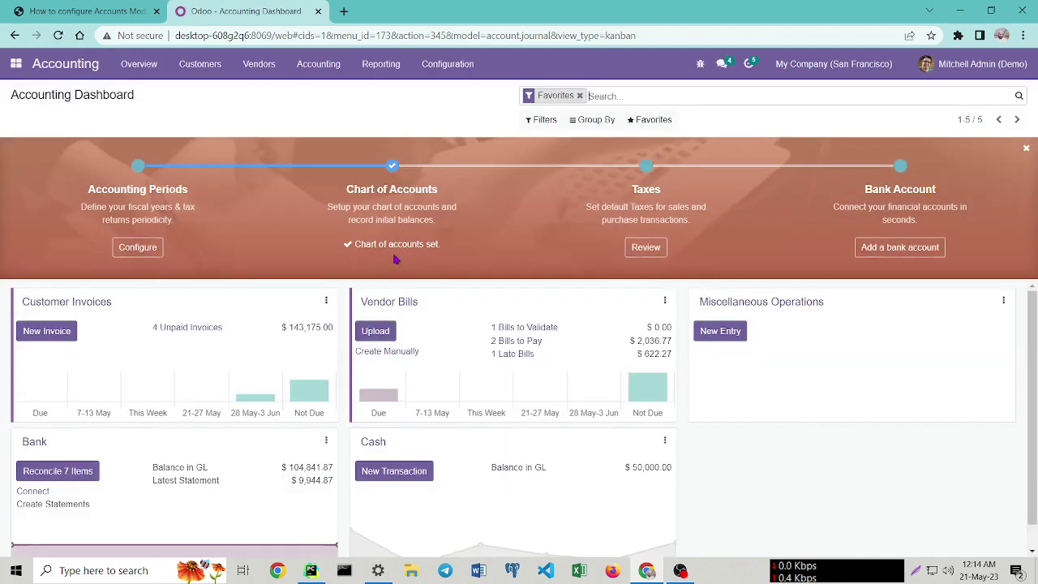
pyautogui.click(14, 65)
pyautogui.click(42, 231)
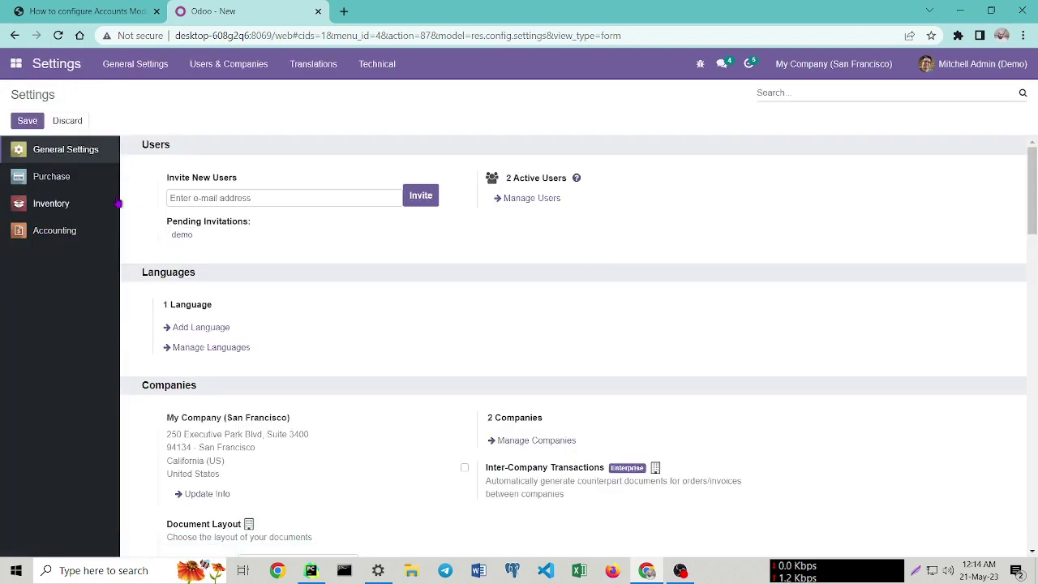
pyautogui.click(228, 65)
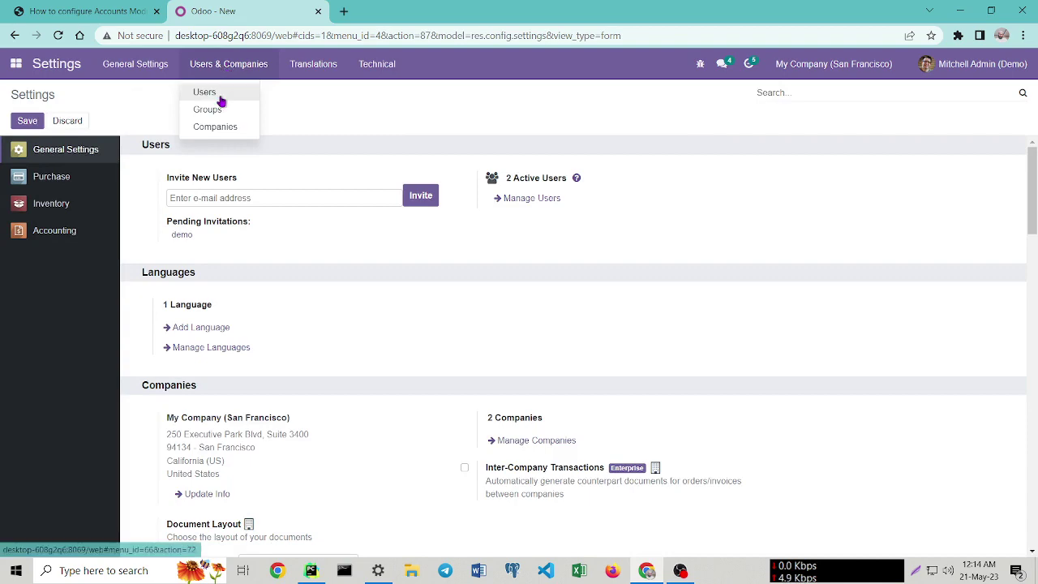
pyautogui.click(204, 92)
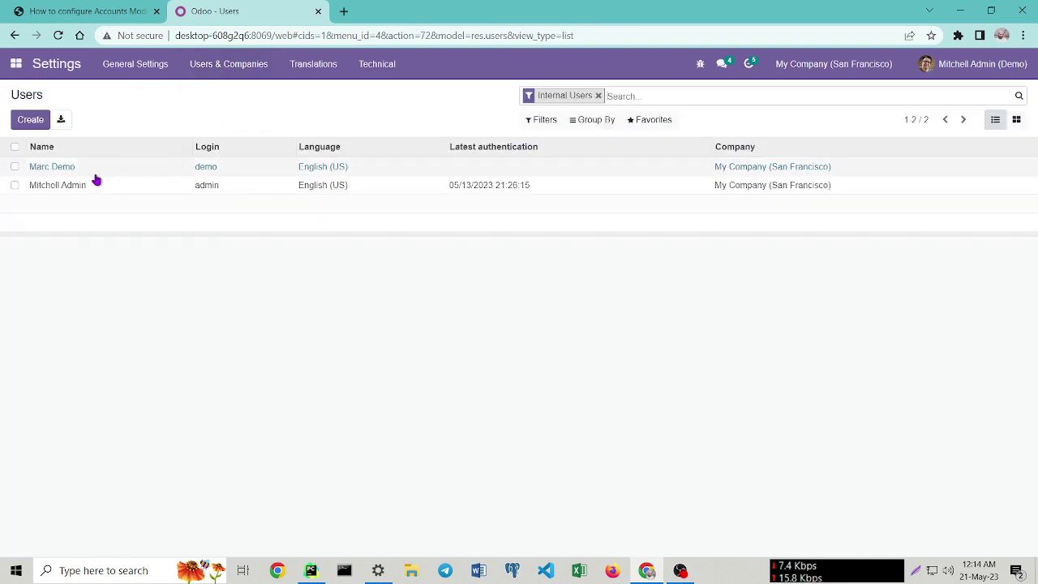
pyautogui.click(64, 189)
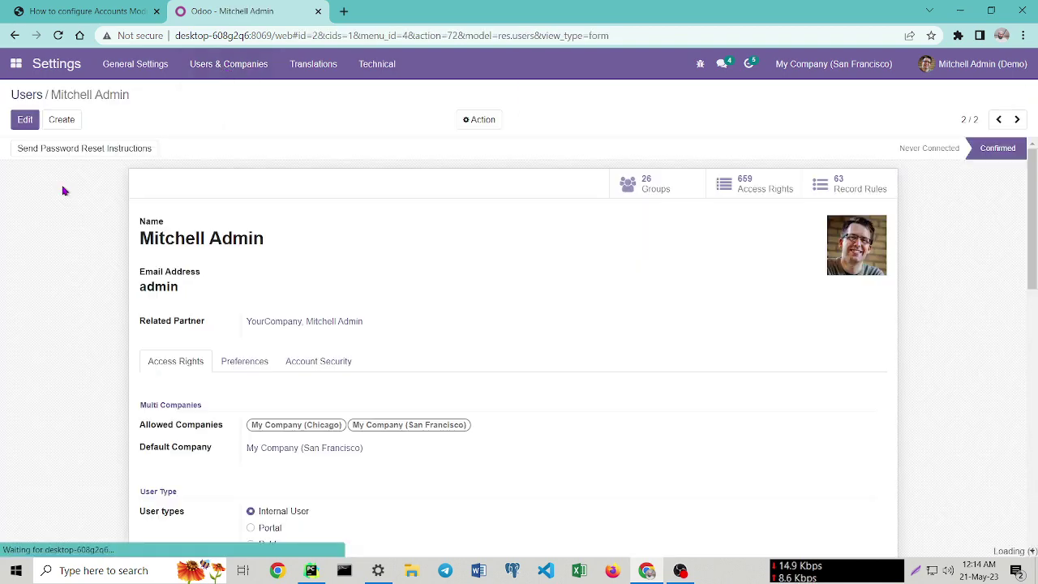
# Grant admin Access to Accounting Dashboard, save, and reopen the Accounting app.
pyautogui.scroll(-10, 227, 292)
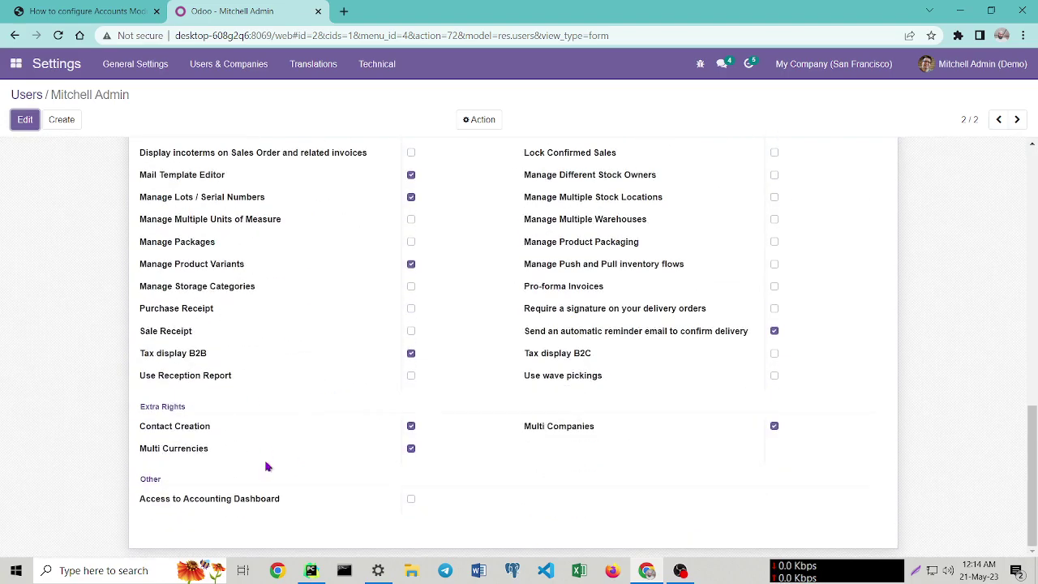
pyautogui.click(412, 499)
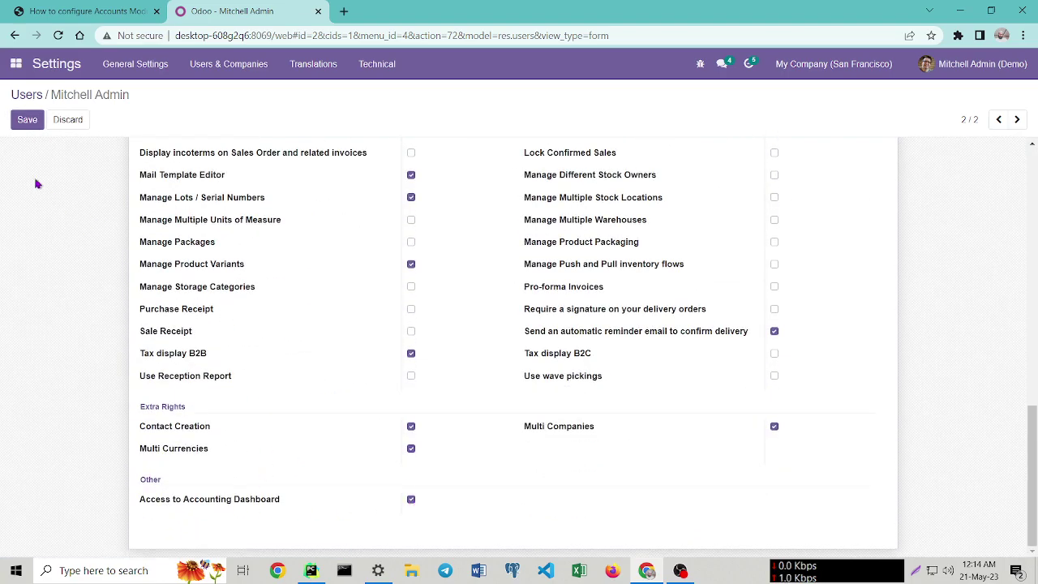
pyautogui.click(27, 120)
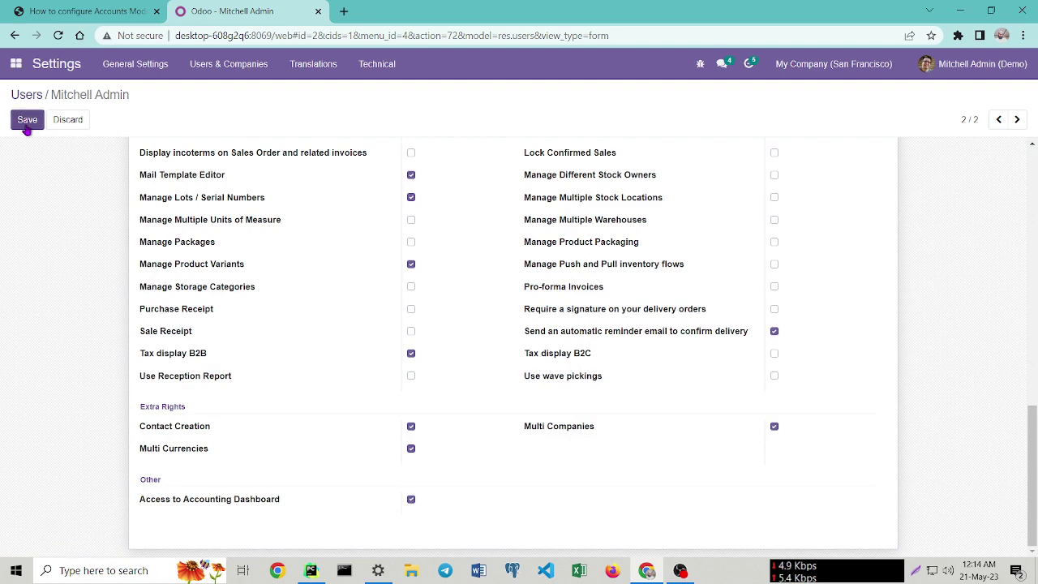
pyautogui.click(9, 64)
pyautogui.click(31, 142)
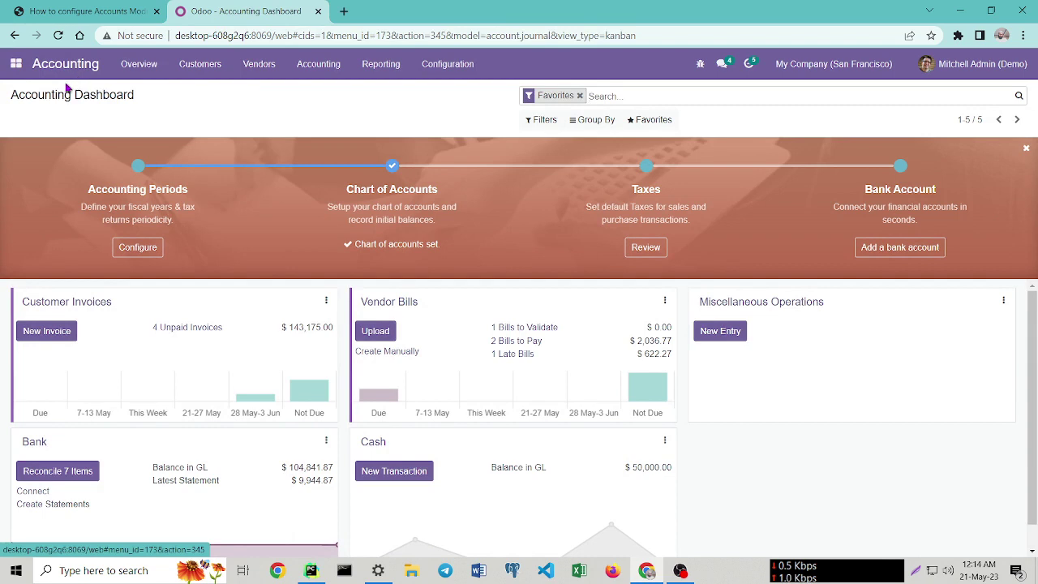
# Reload and open the Dashboard report, highlighting Bank $104,841.00 and Cash $50,000.00.
pyautogui.click(59, 36)
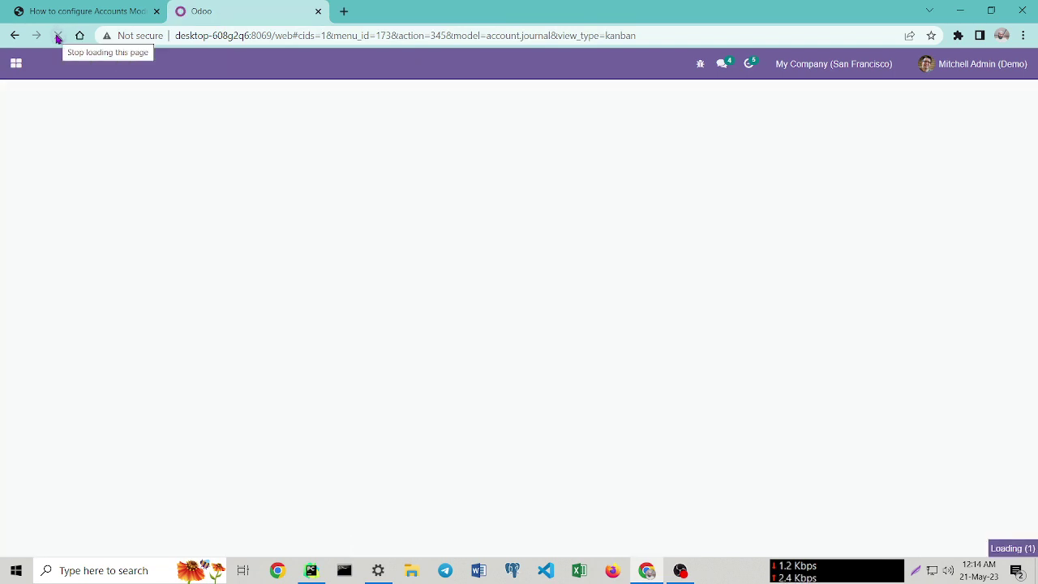
pyautogui.click(141, 63)
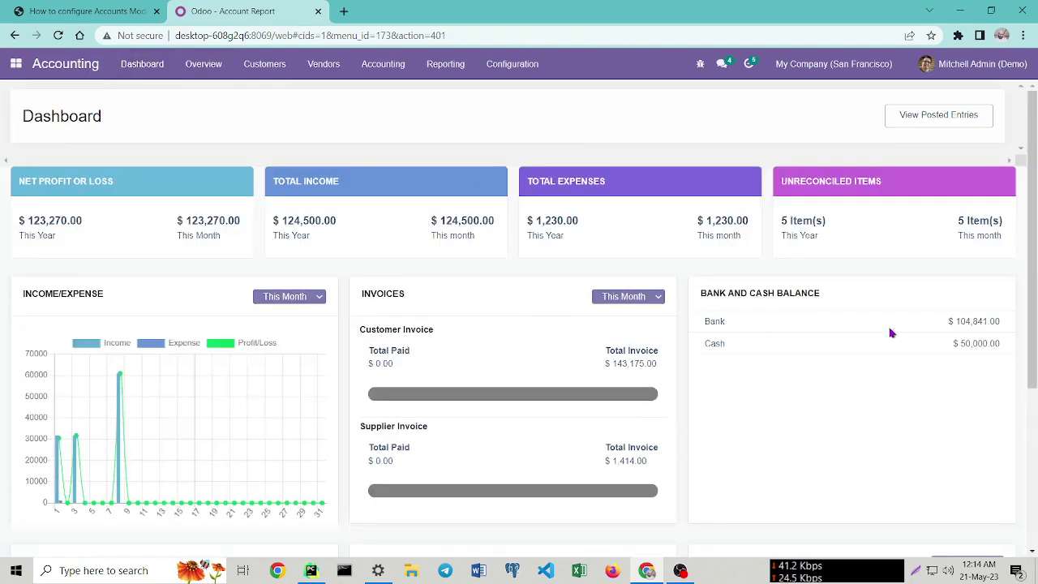
pyautogui.doubleClick(724, 322)
pyautogui.moveTo(925, 322); pyautogui.dragTo(1022, 322)
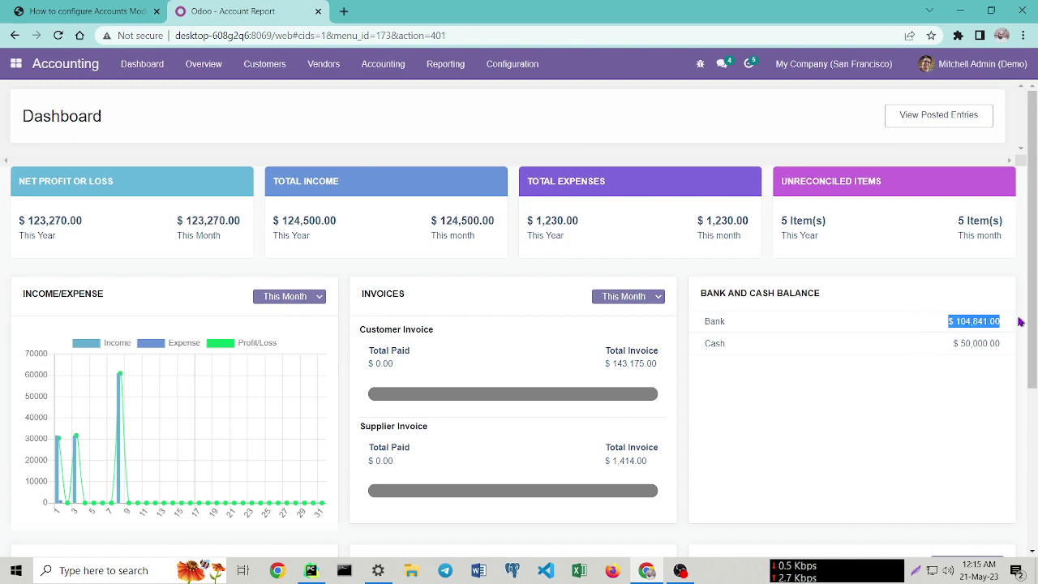
pyautogui.click(746, 351)
pyautogui.doubleClick(746, 352)
pyautogui.moveTo(925, 348); pyautogui.dragTo(1009, 349)
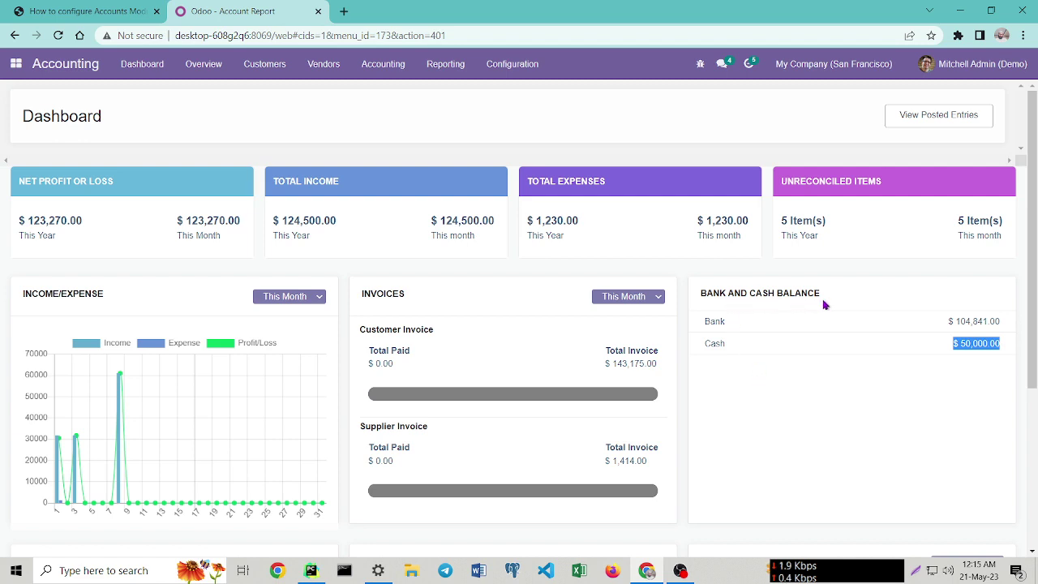
pyautogui.click(804, 396)
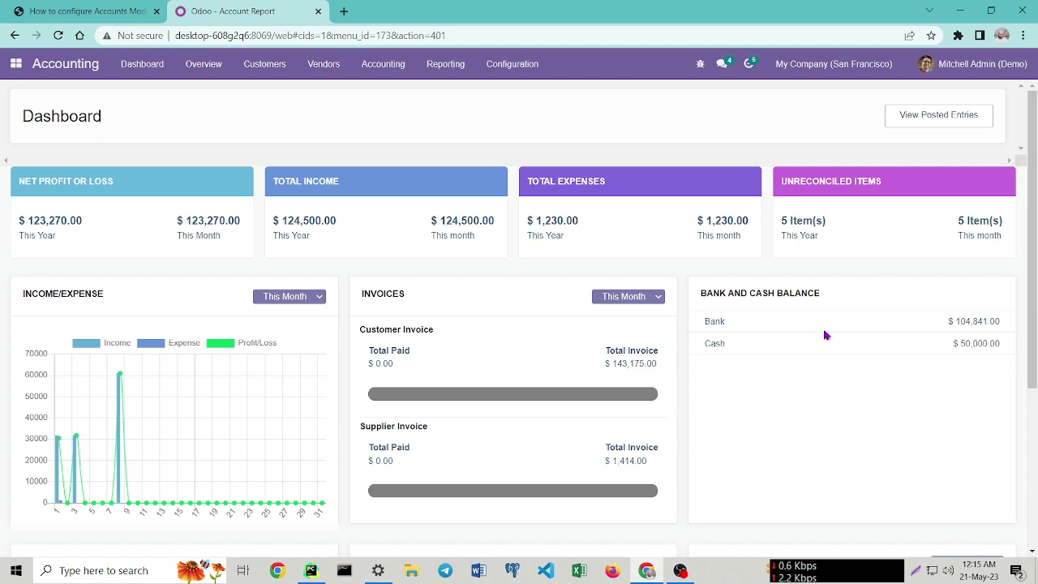
# Read the guide's Step 6 on product categories, then return to Odoo.
pyautogui.click(86, 11)
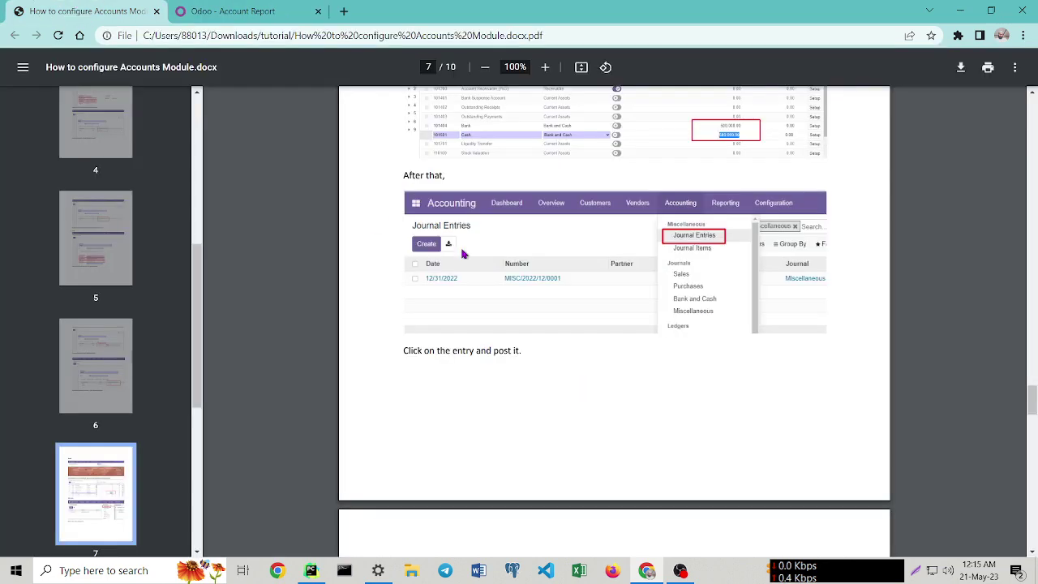
pyautogui.scroll(-4, 573, 339)
pyautogui.scroll(-3, 573, 339)
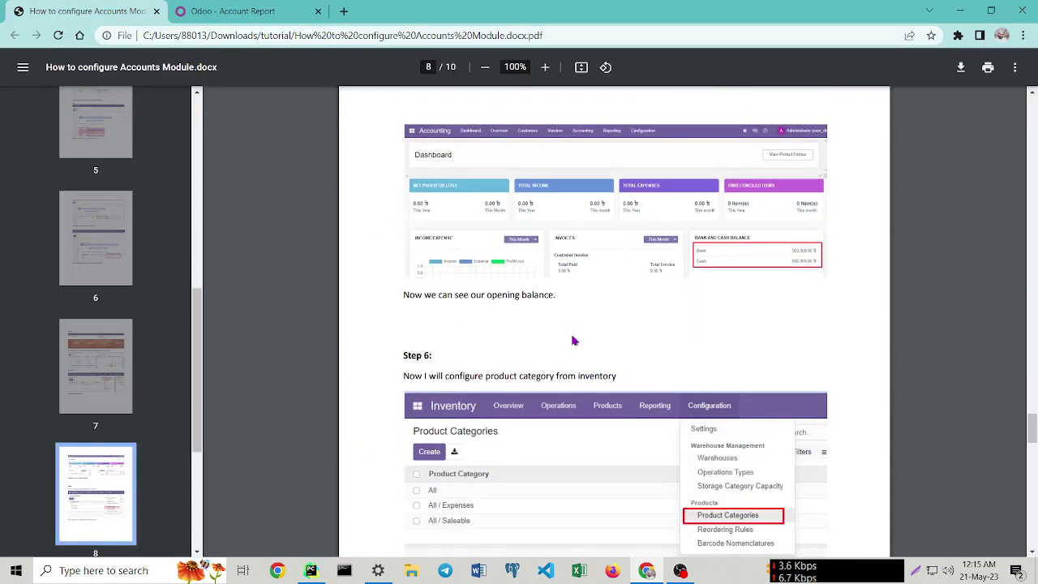
pyautogui.scroll(-2, 573, 341)
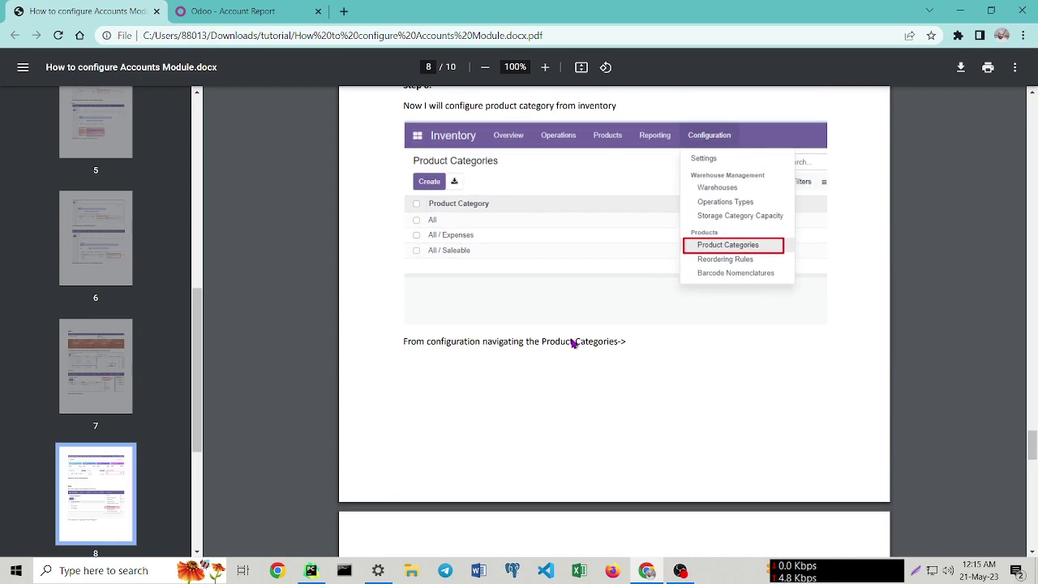
pyautogui.scroll(3, 572, 341)
pyautogui.scroll(-1, 464, 363)
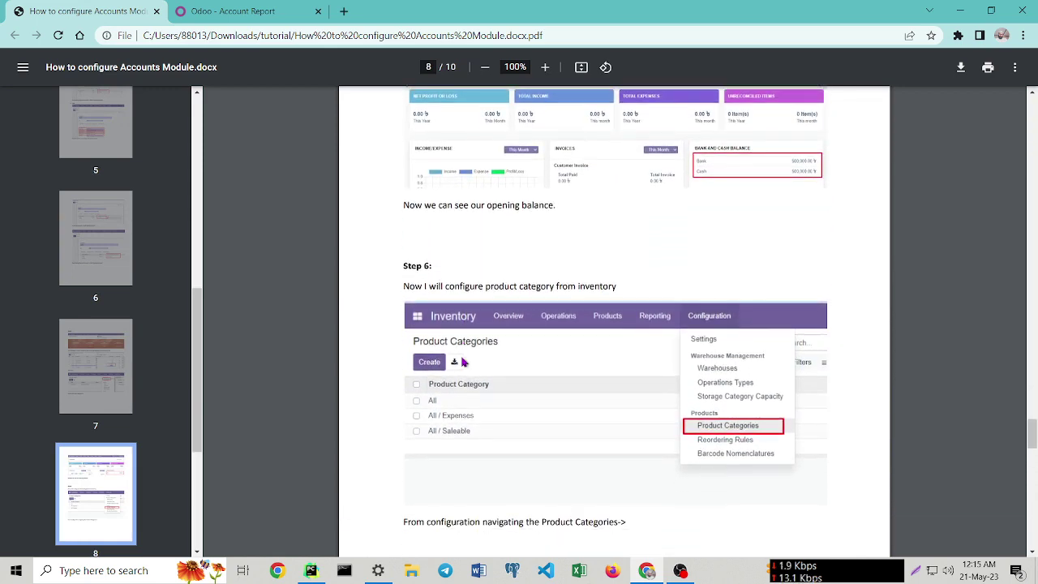
pyautogui.scroll(2, 465, 356)
pyautogui.scroll(1, 466, 348)
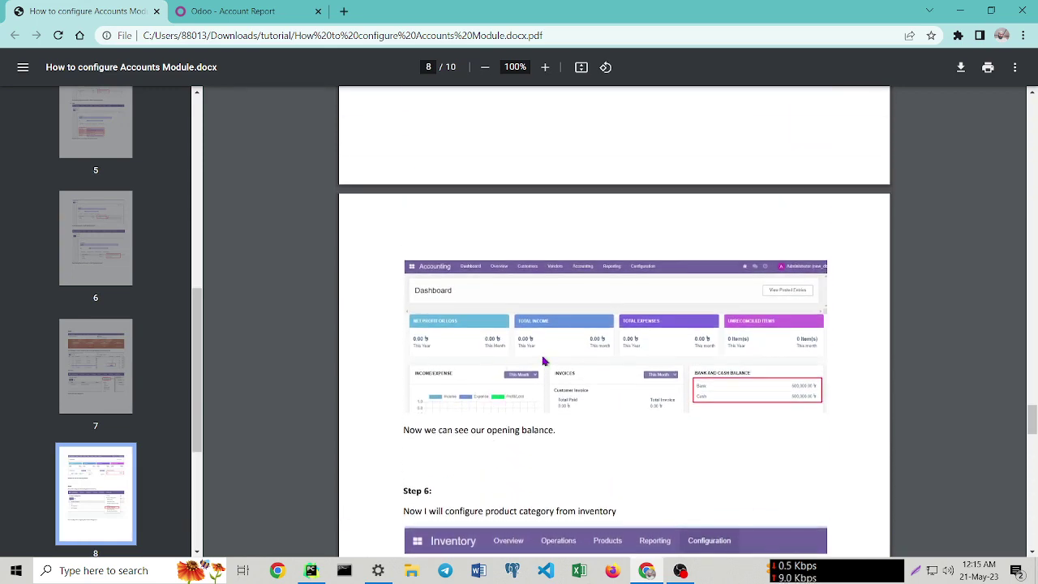
pyautogui.scroll(-3, 546, 359)
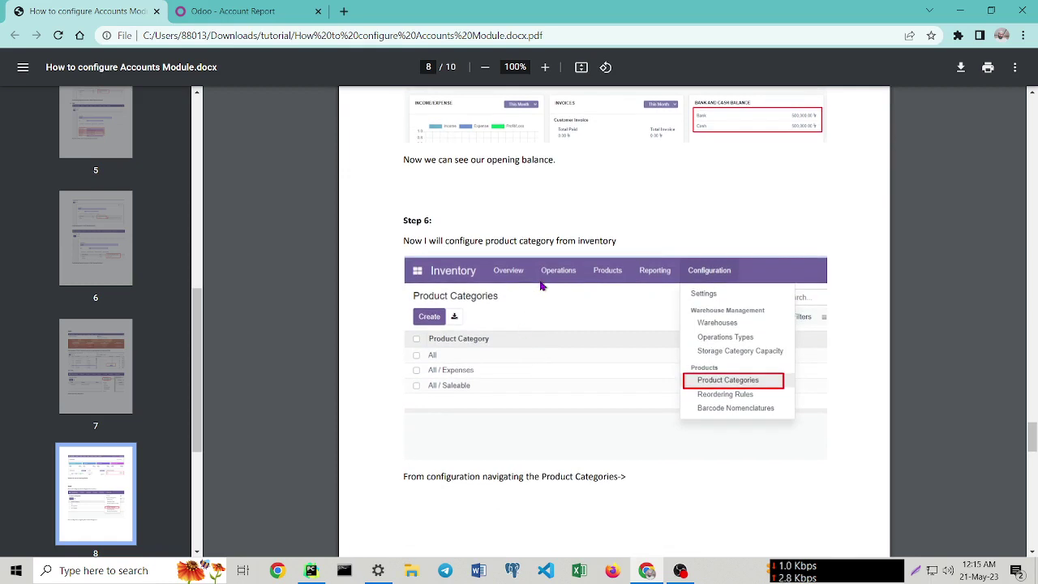
pyautogui.scroll(-1, 540, 288)
pyautogui.click(235, 10)
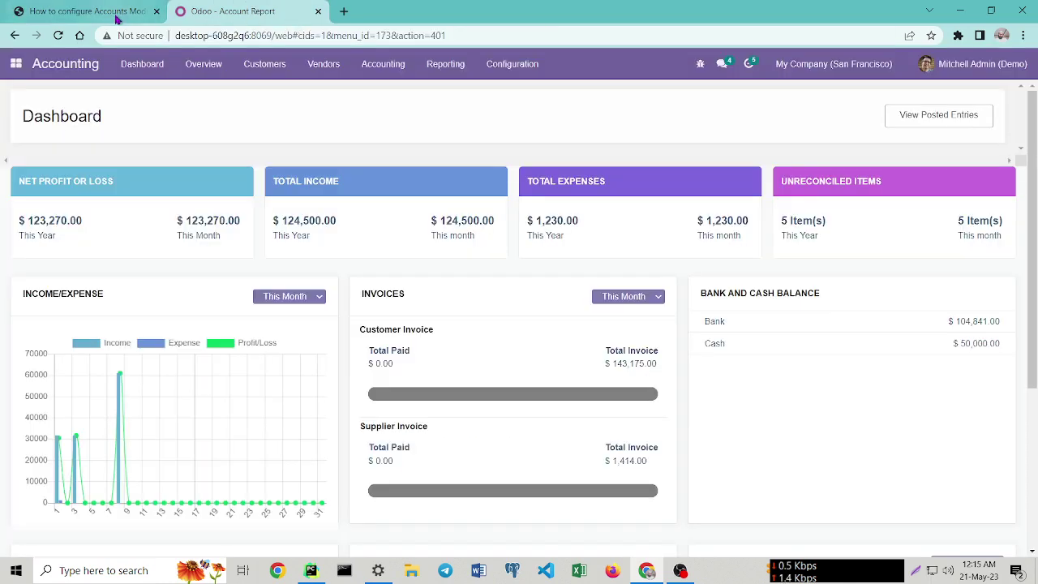
pyautogui.click(16, 64)
# Open the All product category from Inventory > Configuration > Product Categories for editing.
pyautogui.click(37, 178)
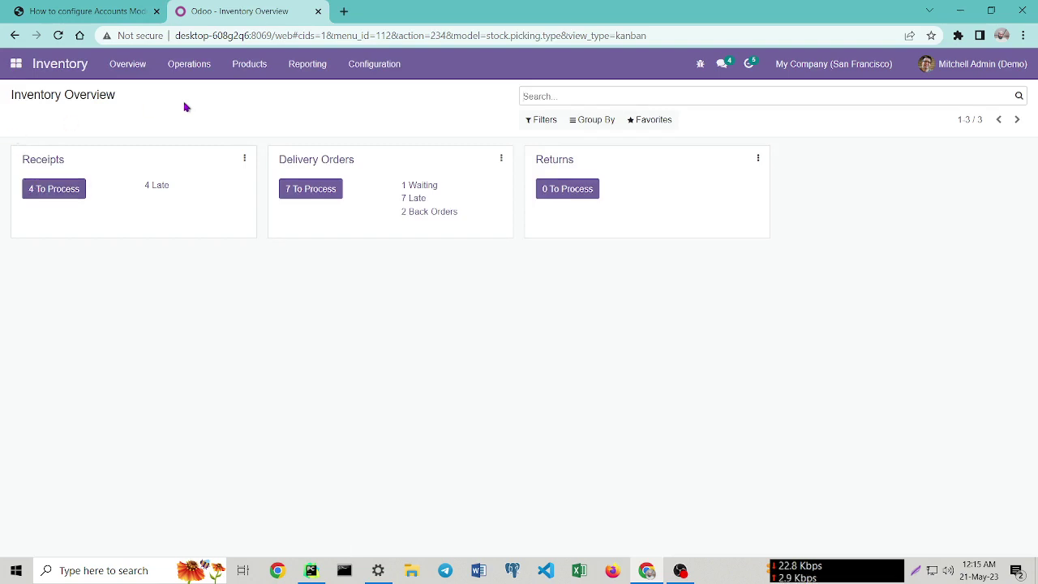
pyautogui.click(362, 68)
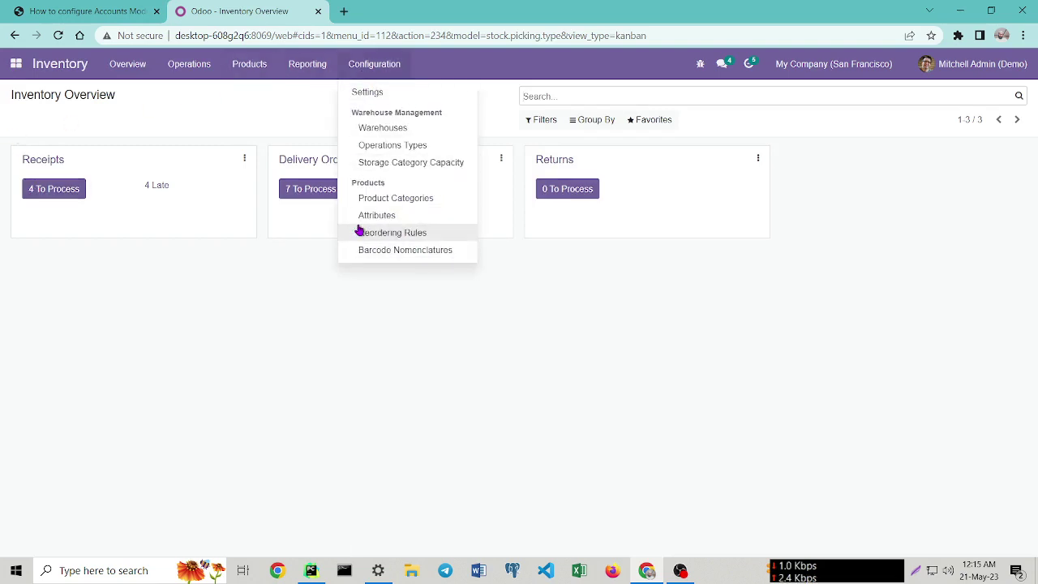
pyautogui.click(411, 198)
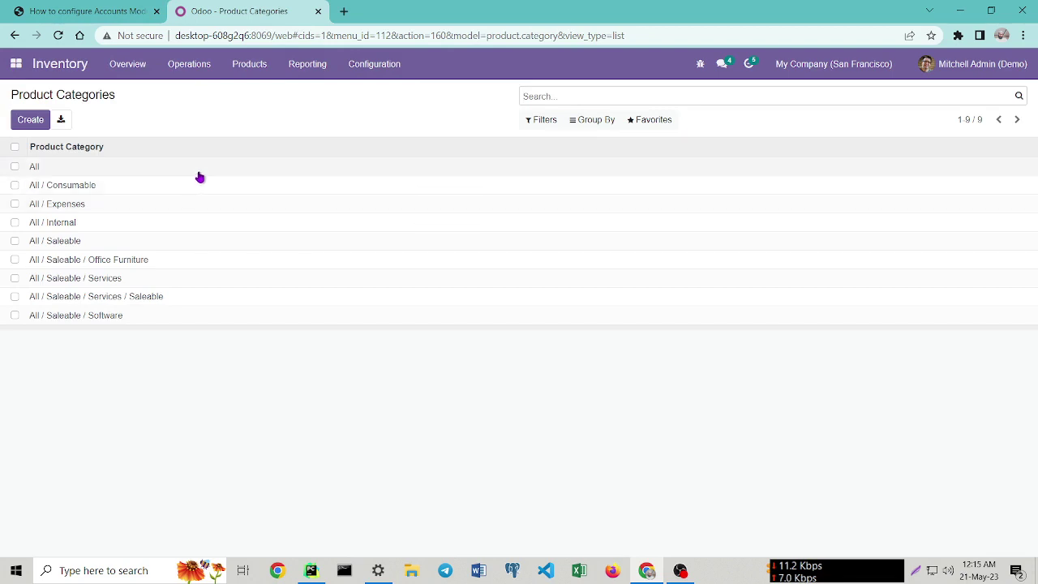
pyautogui.click(35, 167)
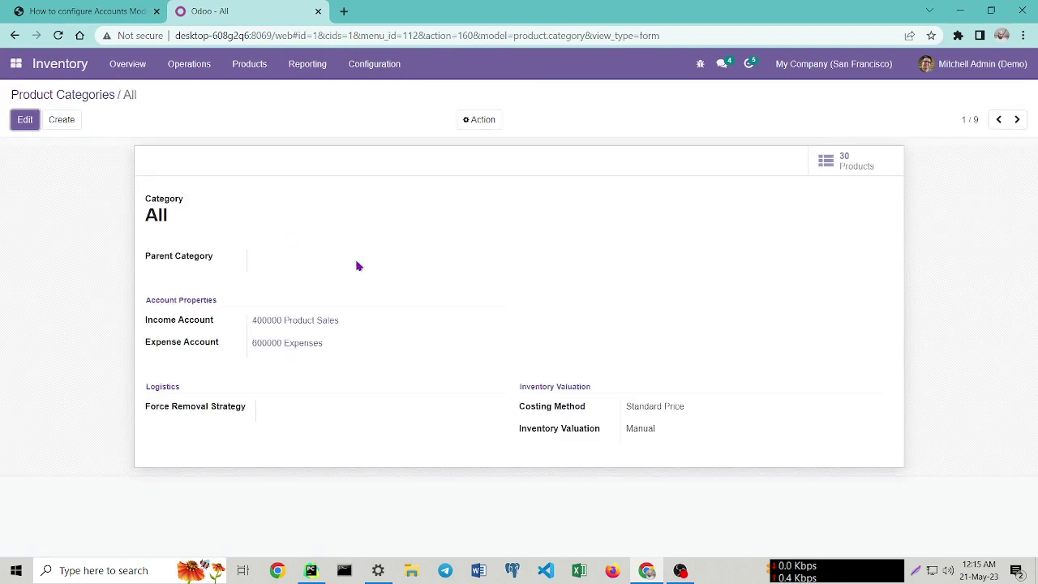
pyautogui.click(16, 122)
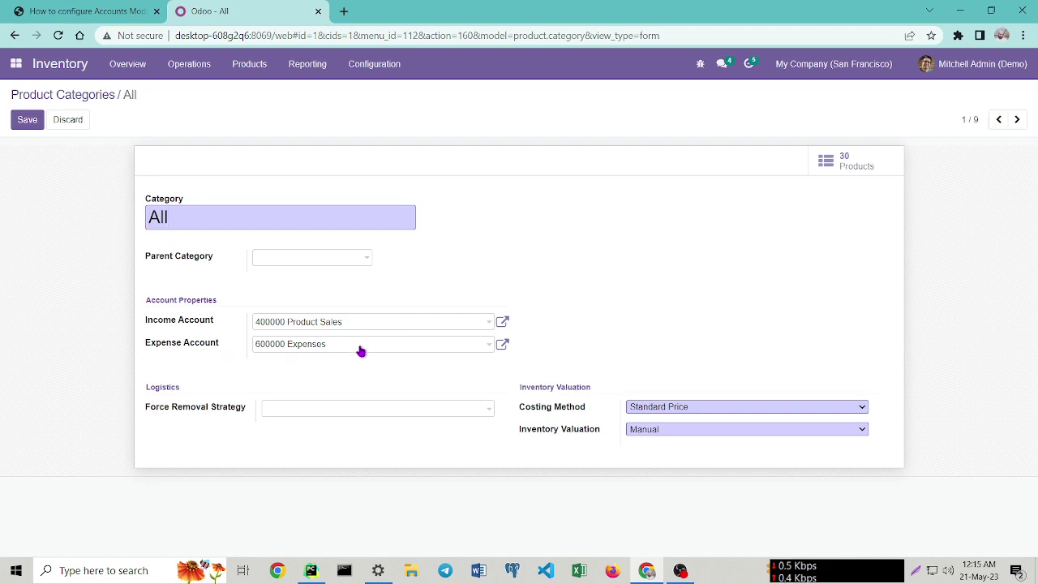
# Set the All category's Expense Account to 500000 Cost of Goods Sold.
pyautogui.click(365, 346)
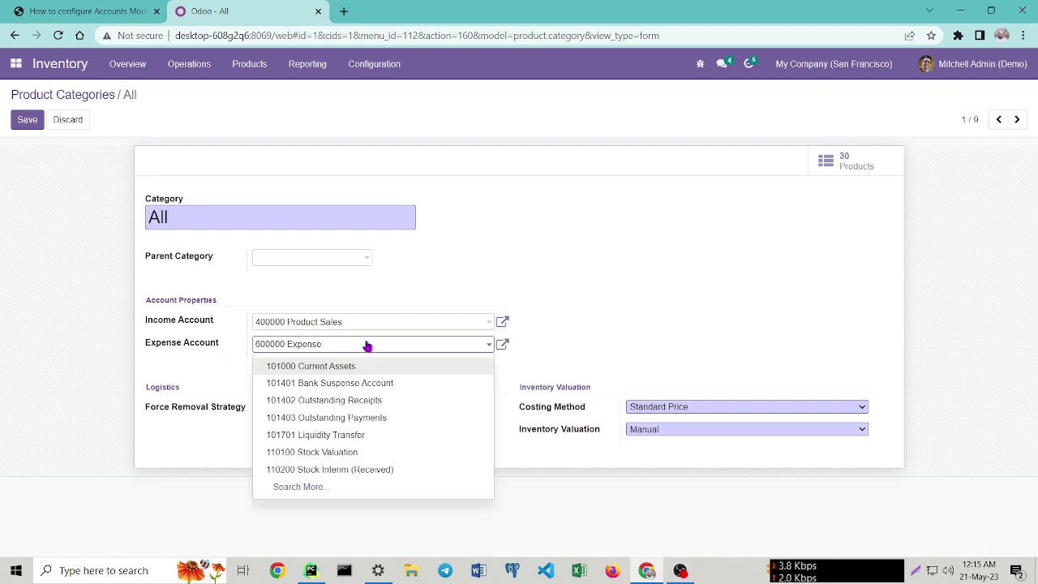
pyautogui.press('BackSpace')
pyautogui.press('BackSpace')
pyautogui.press('BackSpace')
pyautogui.press('BackSpace')
pyautogui.press('BackSpace')
pyautogui.press('BackSpace')
pyautogui.press('BackSpace')
pyautogui.press('BackSpace')
pyautogui.press('BackSpace')
pyautogui.press('BackSpace')
pyautogui.press('BackSpace')
pyautogui.press('BackSpace')
pyautogui.press('BackSpace')
pyautogui.press('BackSpace')
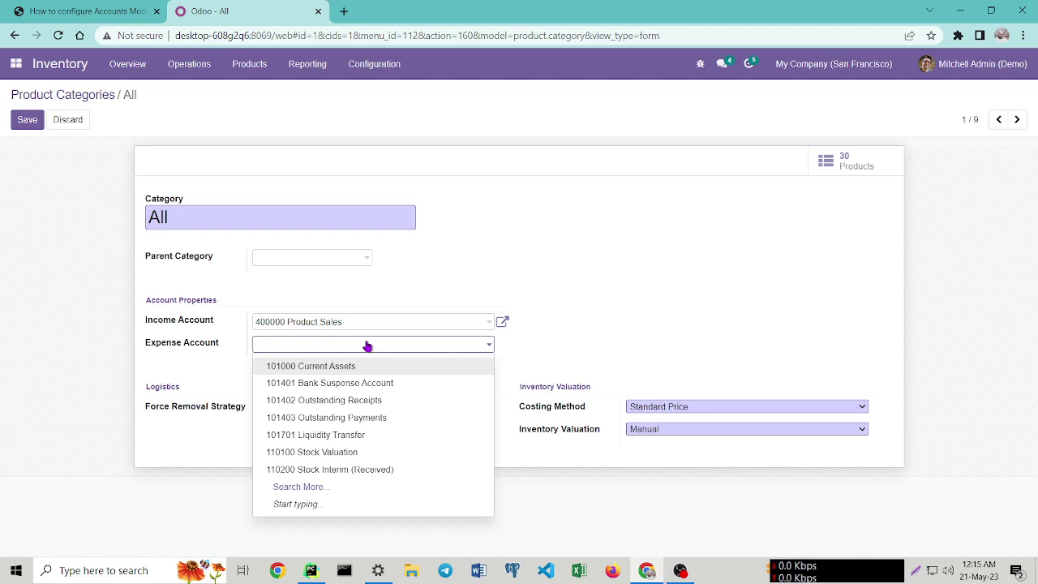
pyautogui.write('cost')
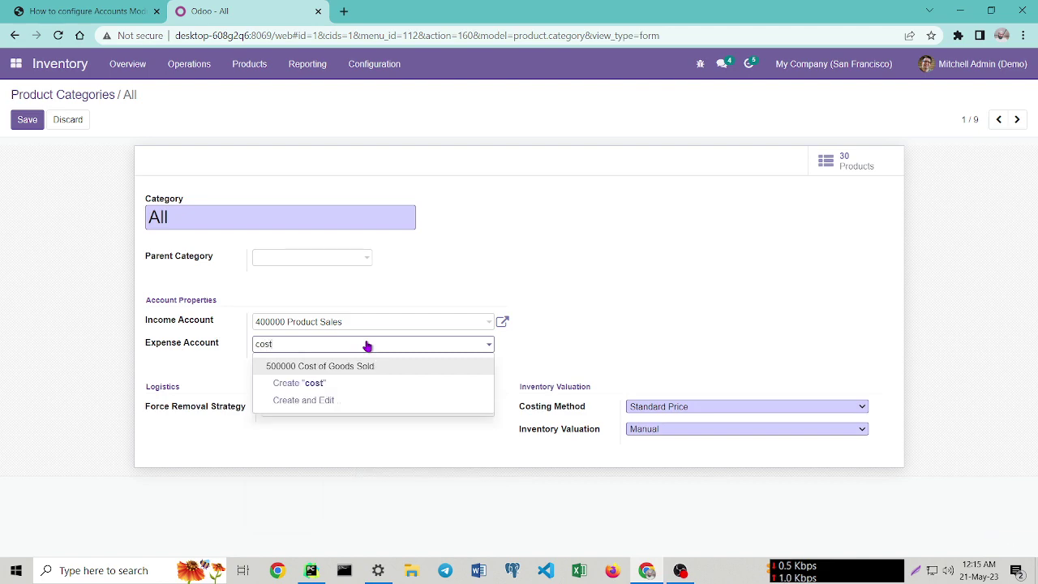
pyautogui.click(353, 367)
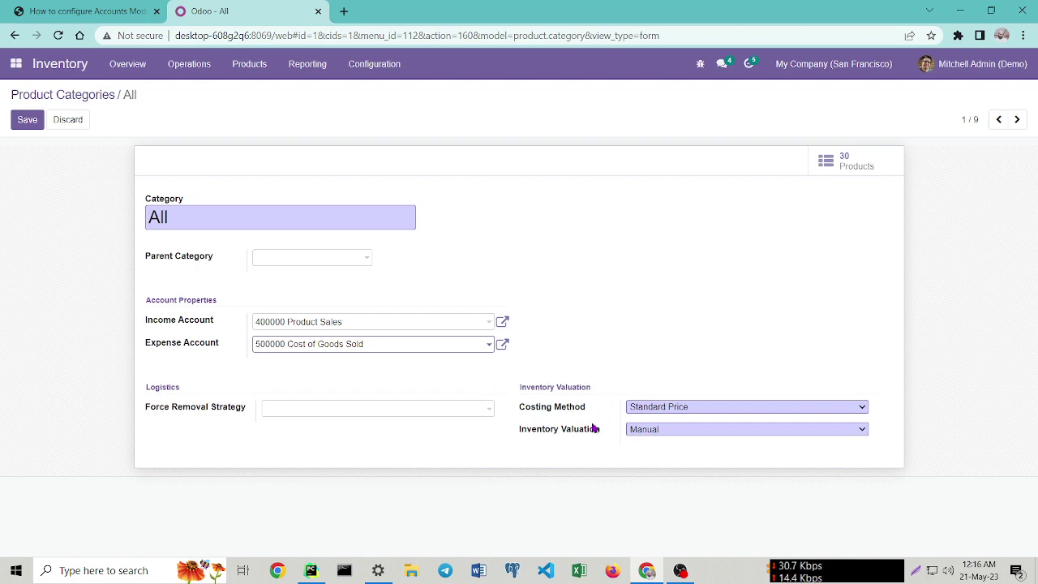
pyautogui.click(742, 407)
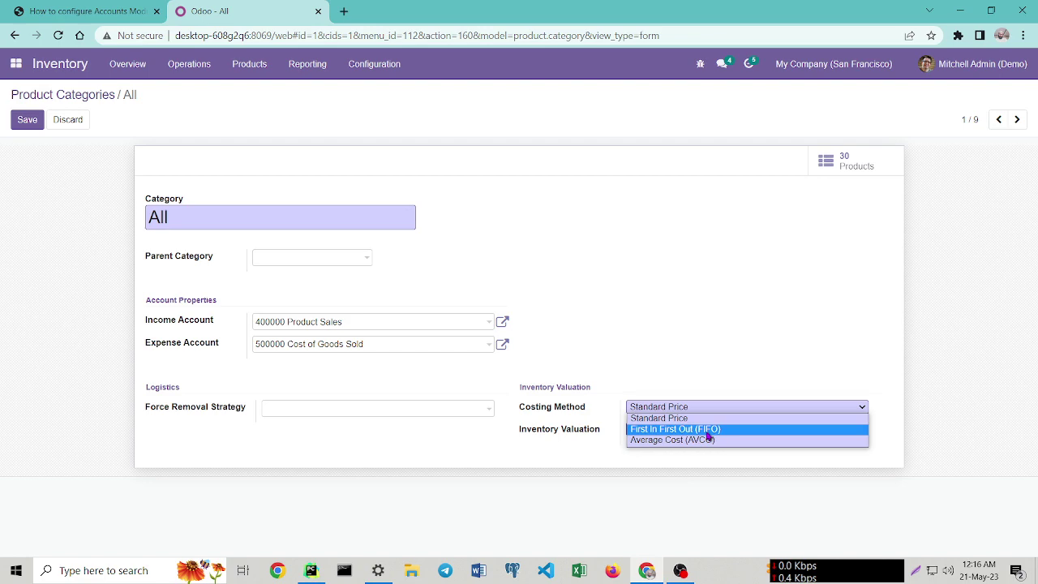
# Set the All category to FIFO costing and Automated inventory valuation, then save it.
pyautogui.click(708, 430)
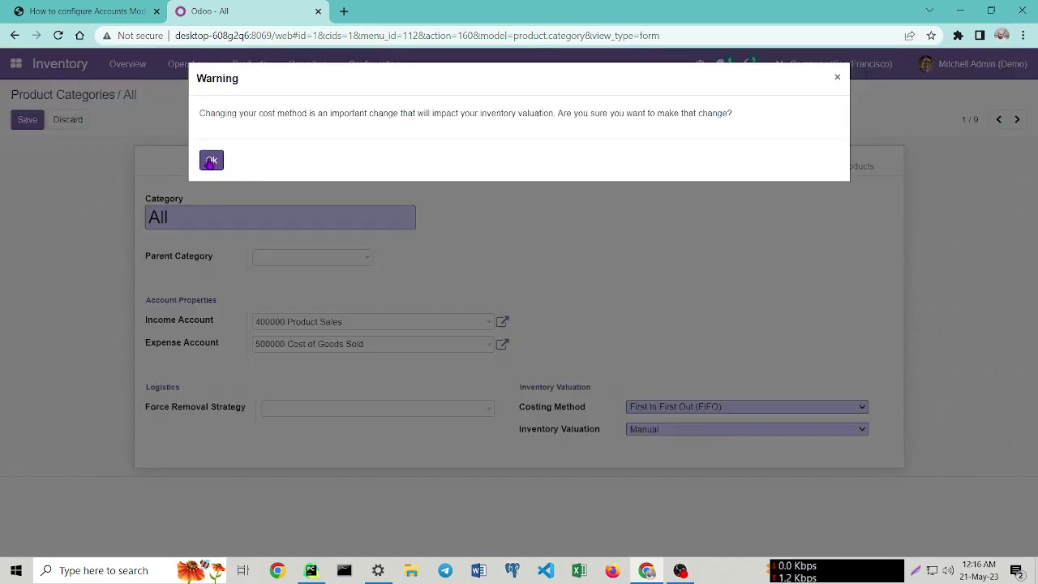
pyautogui.click(211, 160)
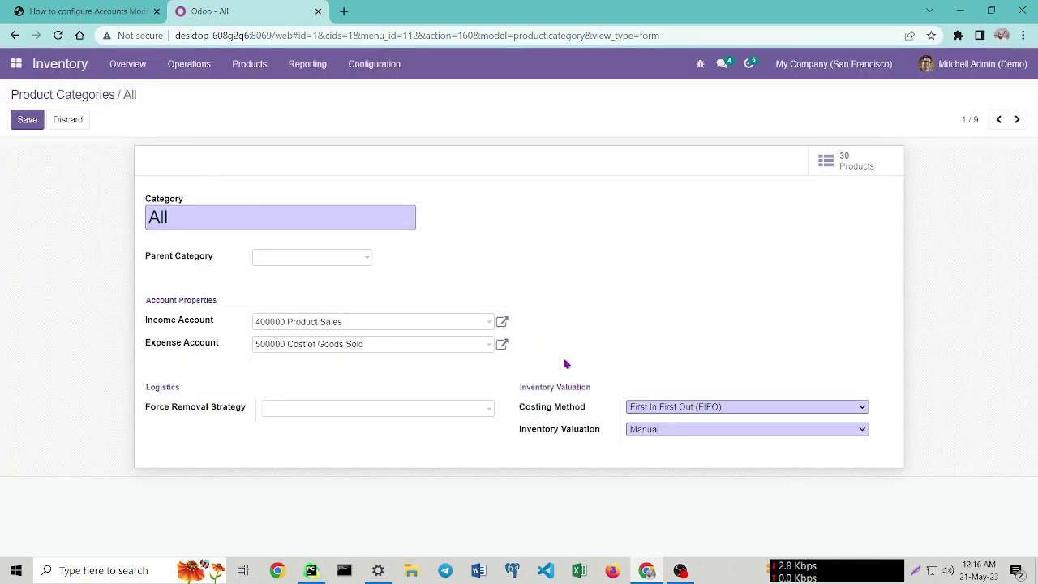
pyautogui.click(695, 431)
pyautogui.click(672, 454)
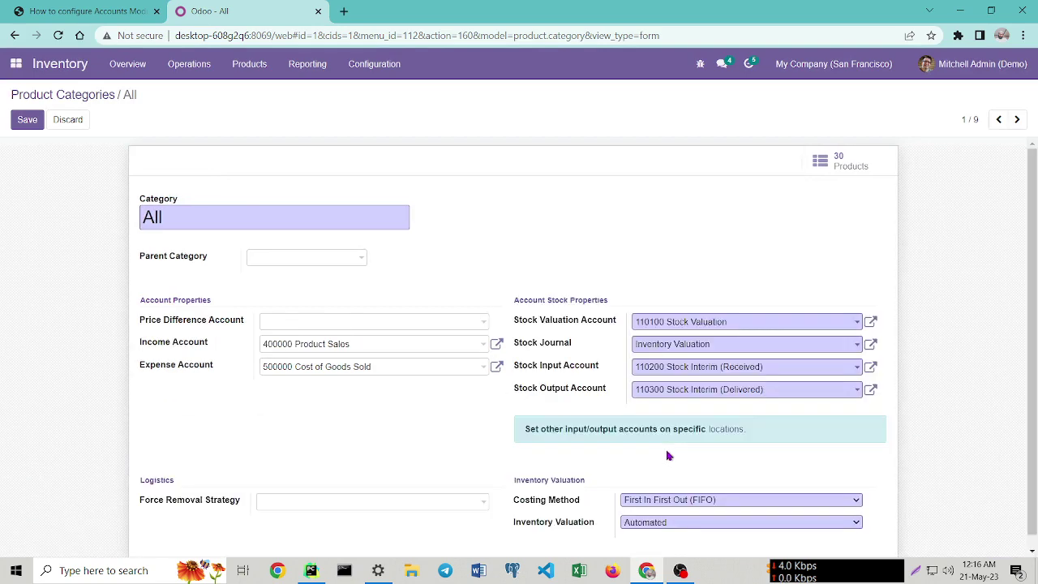
pyautogui.scroll(-1, 641, 338)
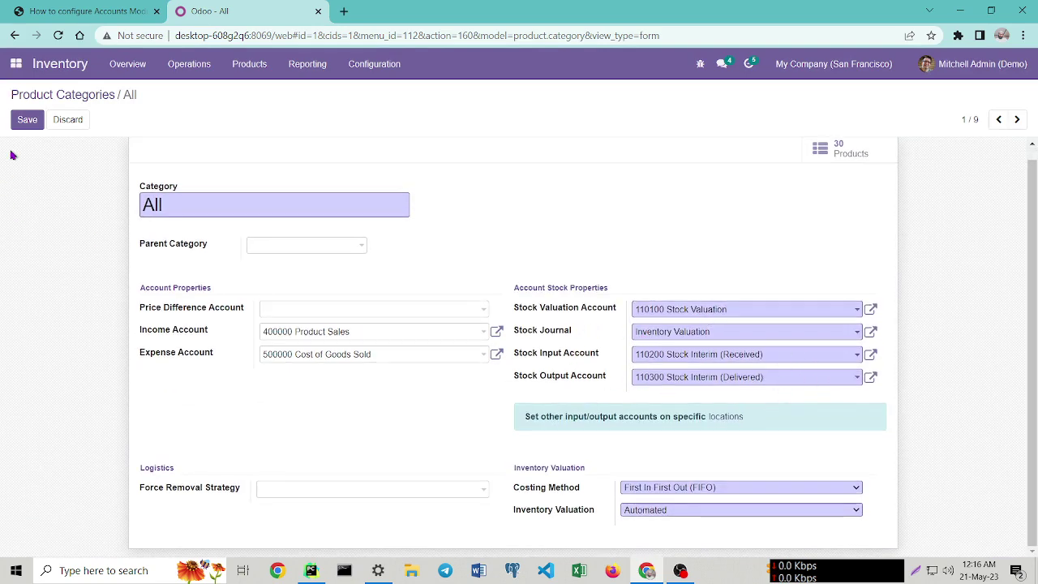
pyautogui.click(27, 120)
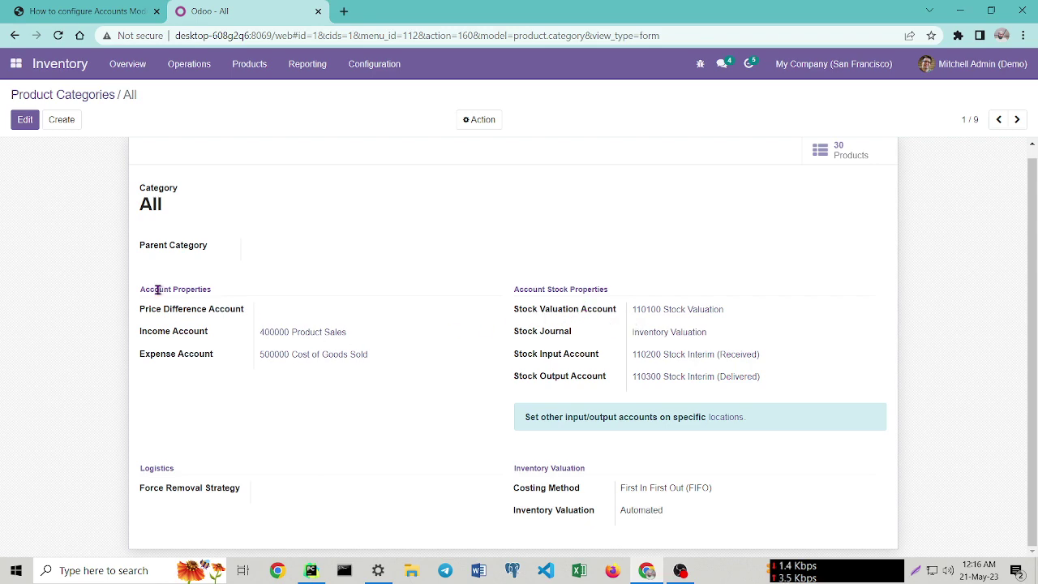
pyautogui.click(85, 10)
# Scroll the guide to page 9 to read Steps 7 and 8 on journal accounts and purchasing.
pyautogui.scroll(-2, 554, 412)
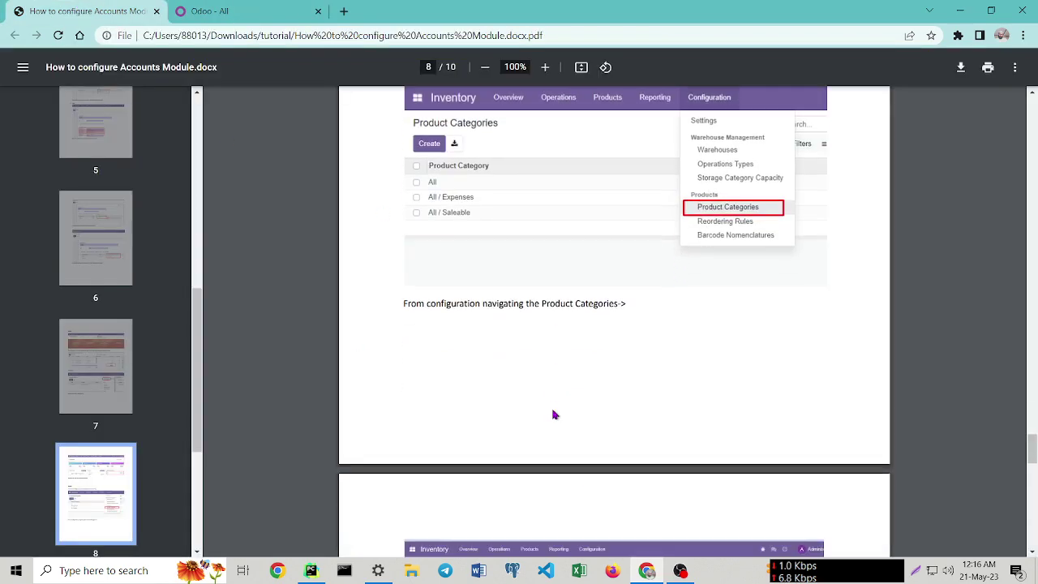
pyautogui.scroll(-4, 554, 414)
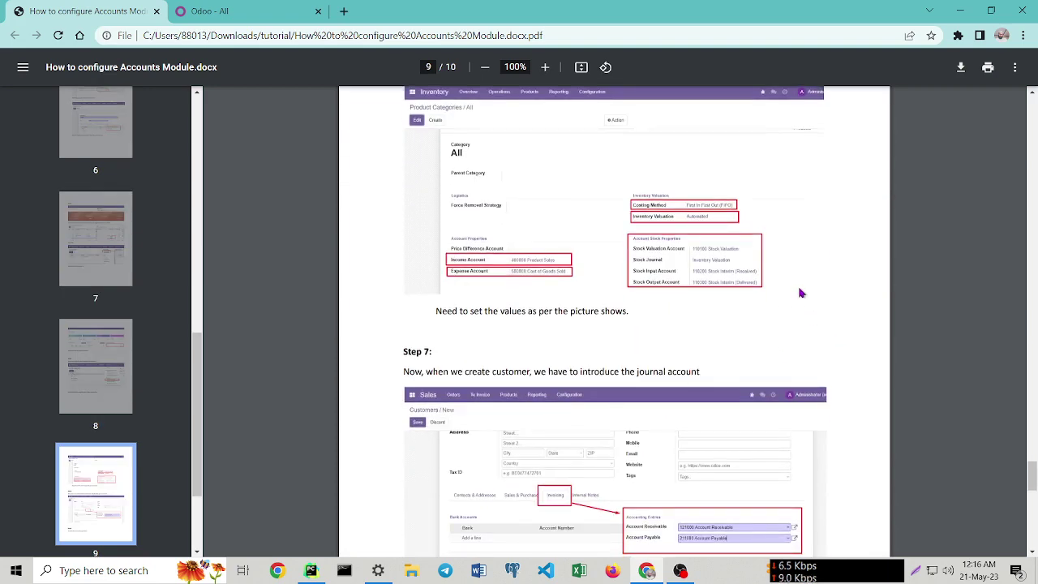
pyautogui.scroll(-3, 661, 323)
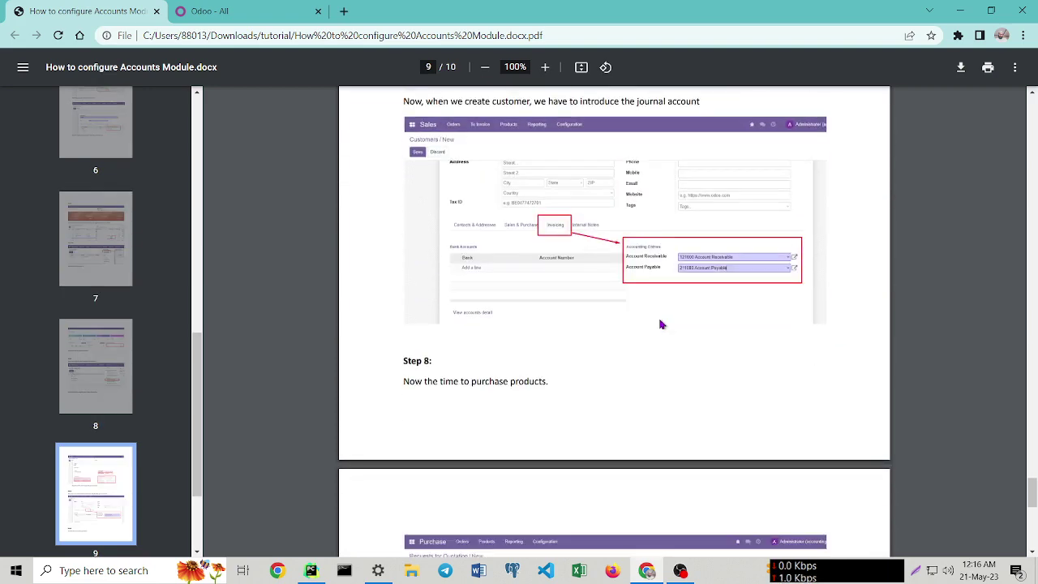
pyautogui.scroll(1, 661, 324)
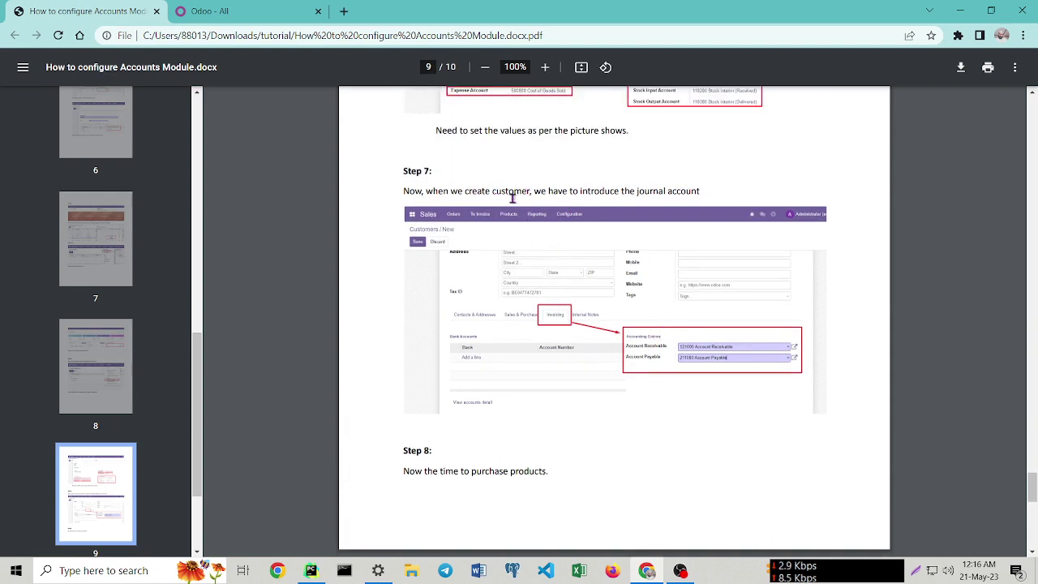
pyautogui.click(225, 7)
# Start a new contact record in the Contacts app.
pyautogui.click(15, 67)
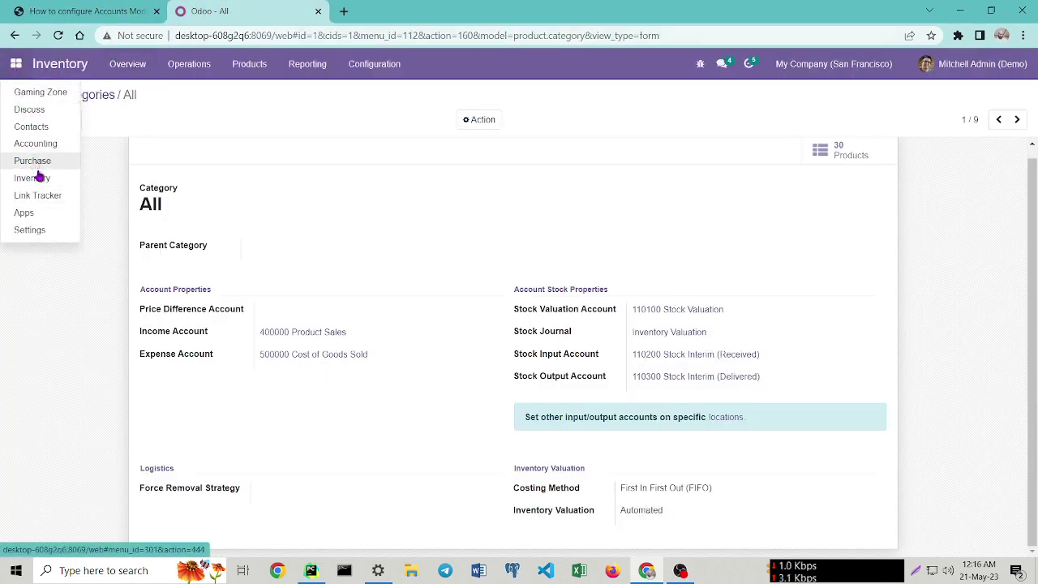
pyautogui.click(46, 131)
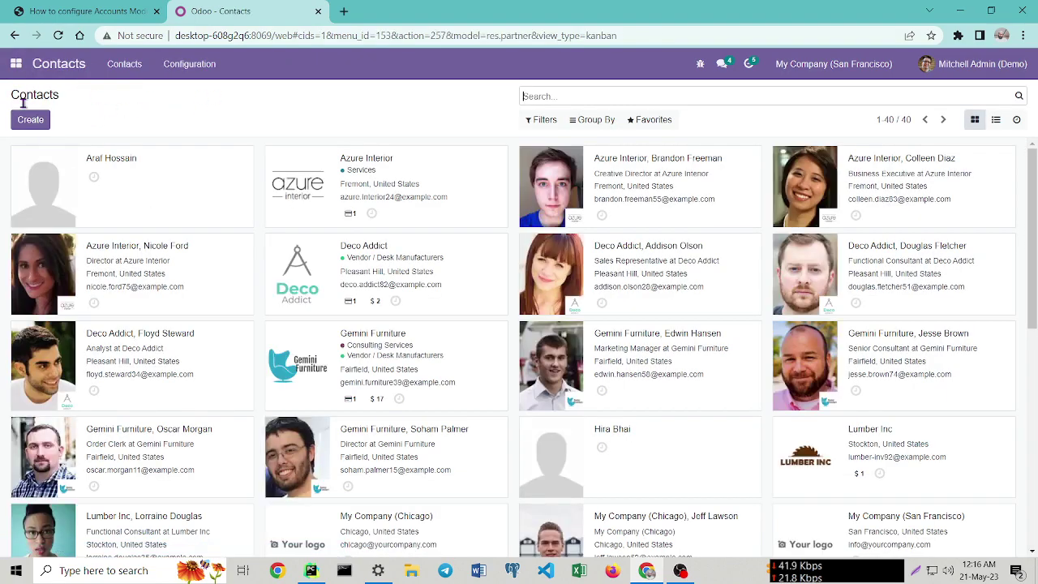
pyautogui.click(30, 120)
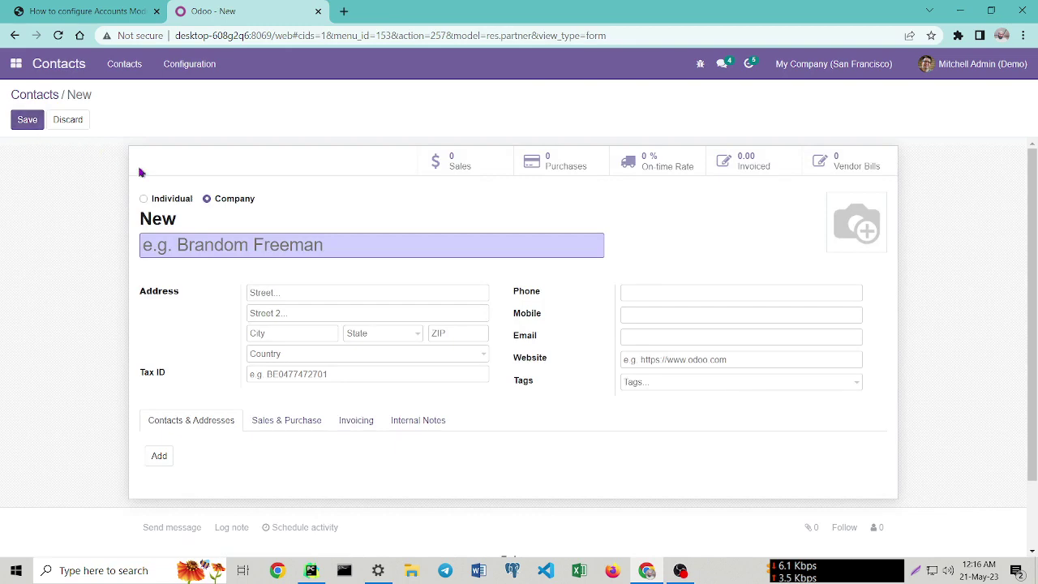
pyautogui.scroll(-1, 243, 310)
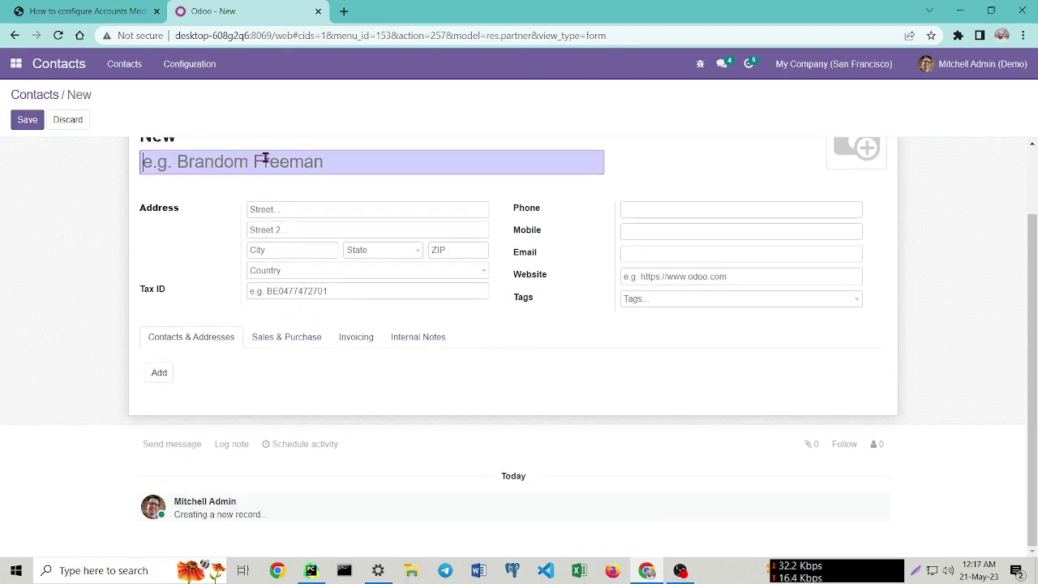
pyautogui.scroll(1, 313, 251)
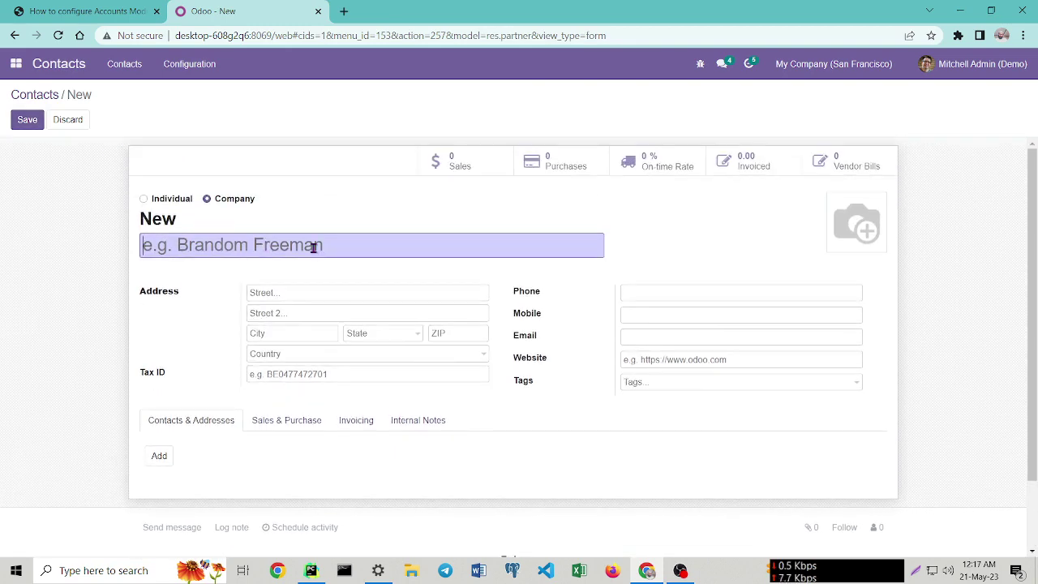
# Enter the company name Taki and the contact's phone number.
pyautogui.click(313, 248)
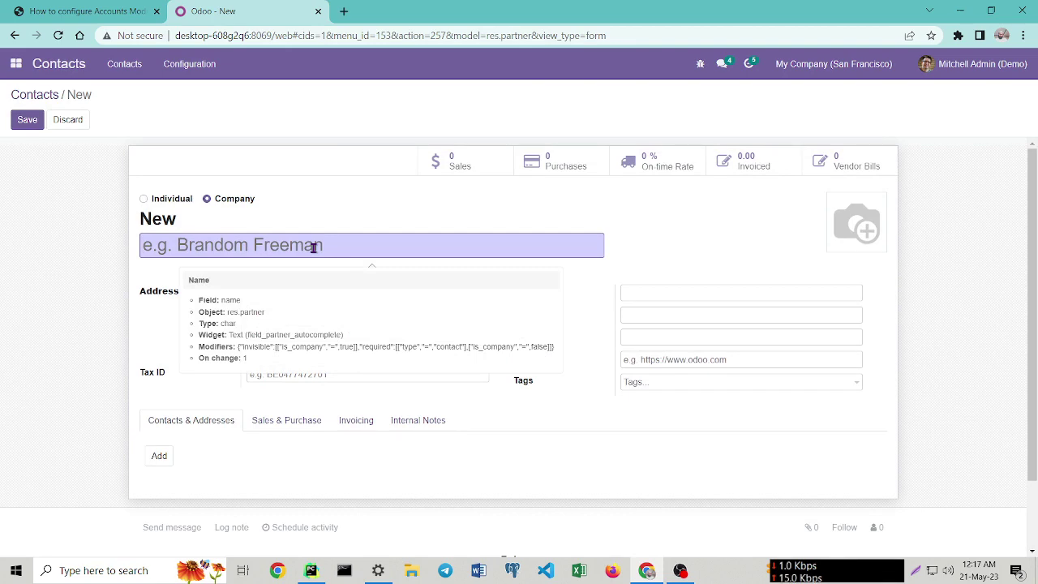
pyautogui.write('T')
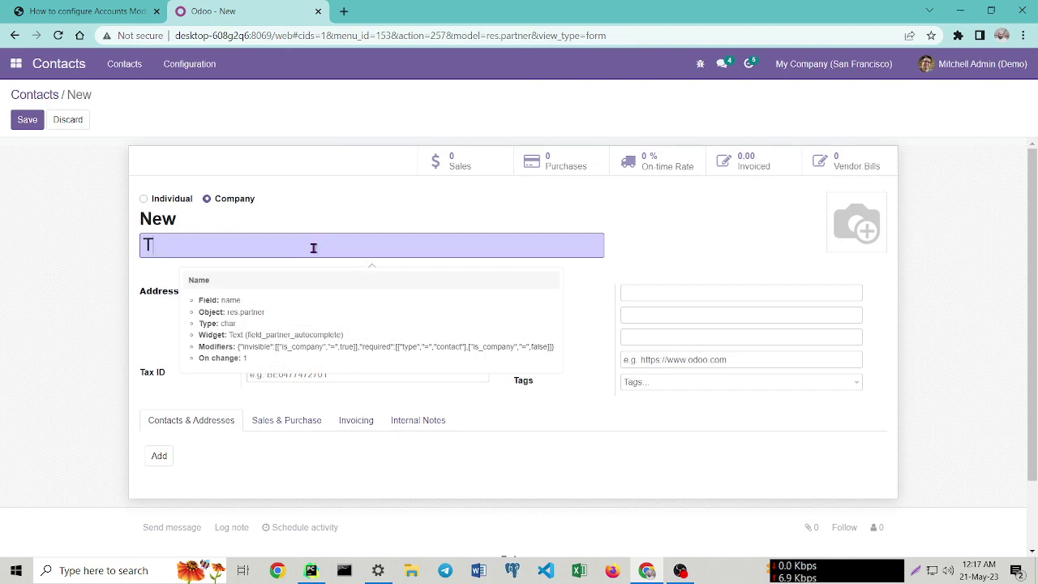
pyautogui.write('aki')
pyautogui.scroll(-1, 366, 276)
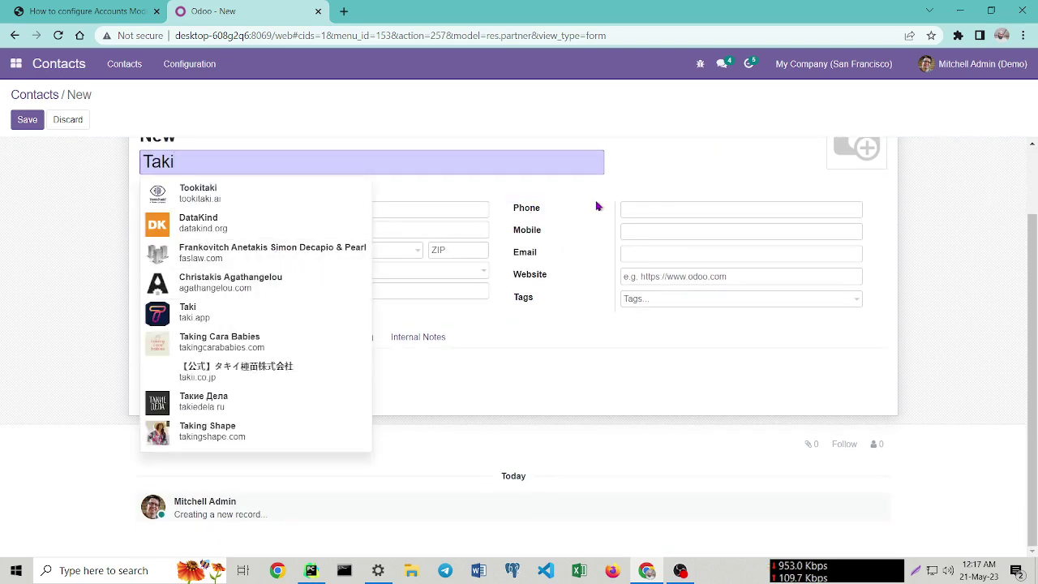
pyautogui.scroll(1, 725, 210)
pyautogui.click(686, 258)
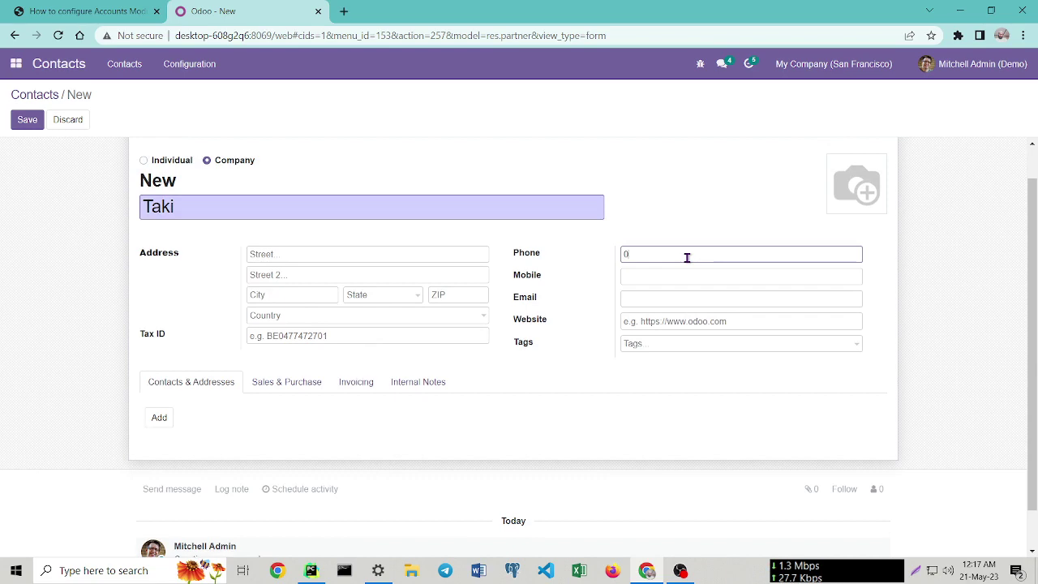
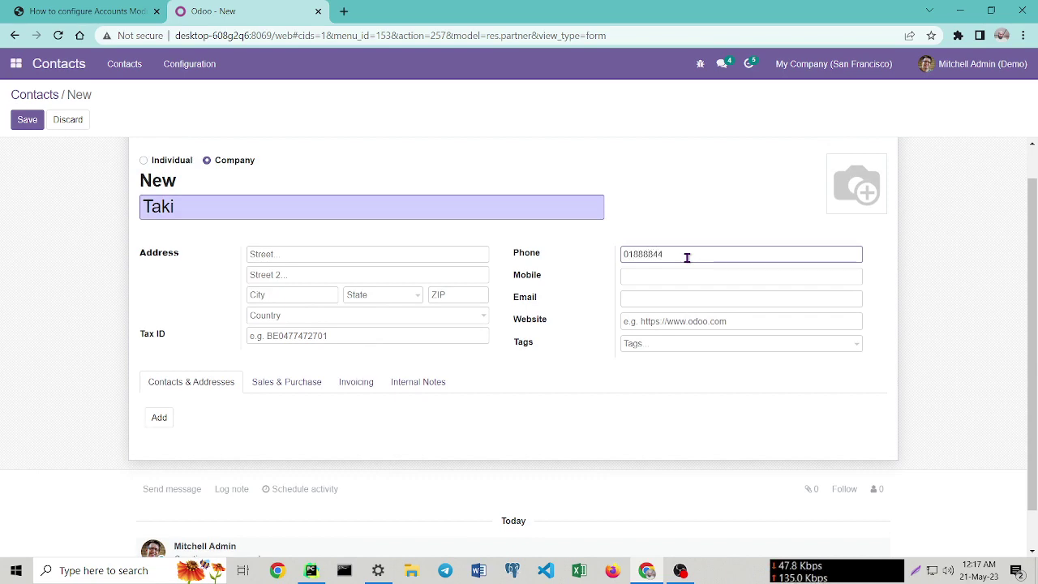
pyautogui.scroll(-1, 385, 430)
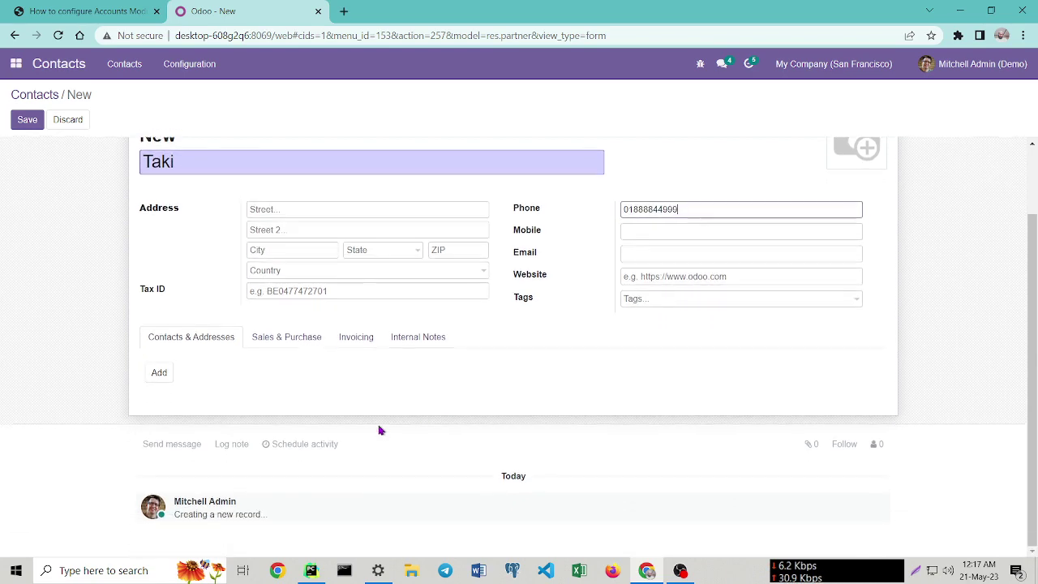
# Check the Invoicing accounts, discard the draft, and save a fresh Taki company contact.
pyautogui.click(364, 341)
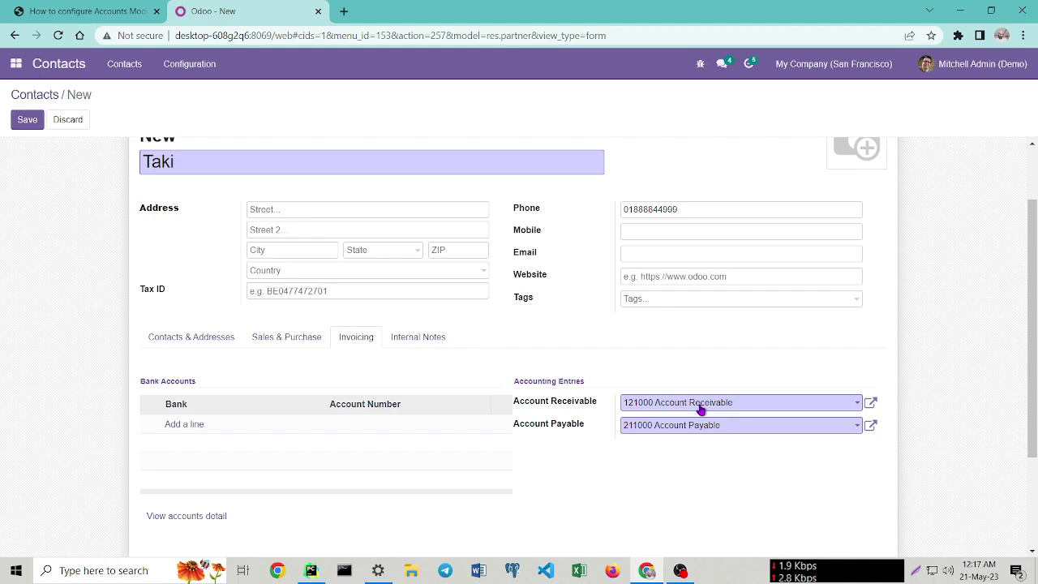
pyautogui.click(72, 128)
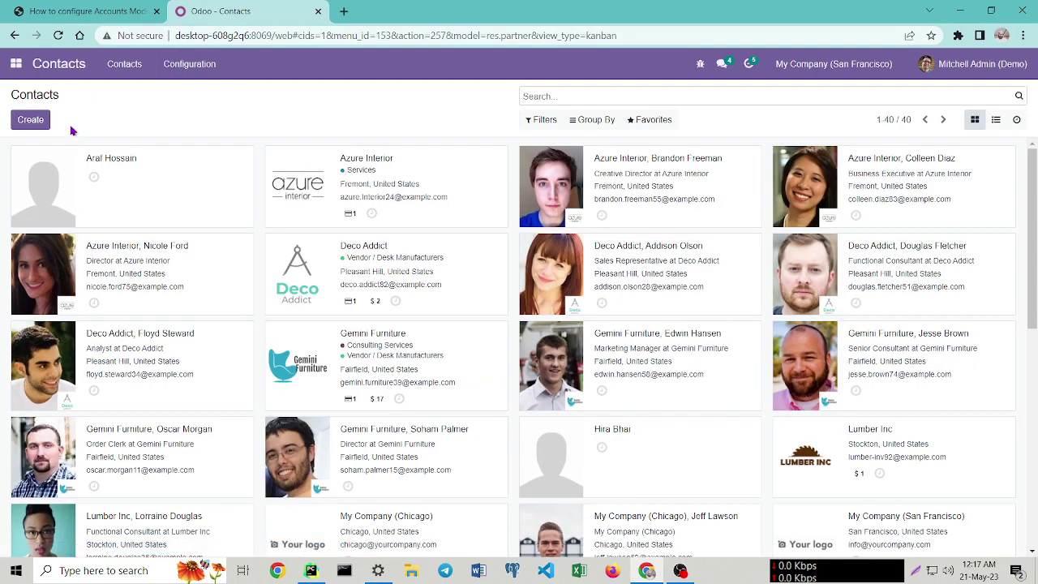
pyautogui.click(34, 127)
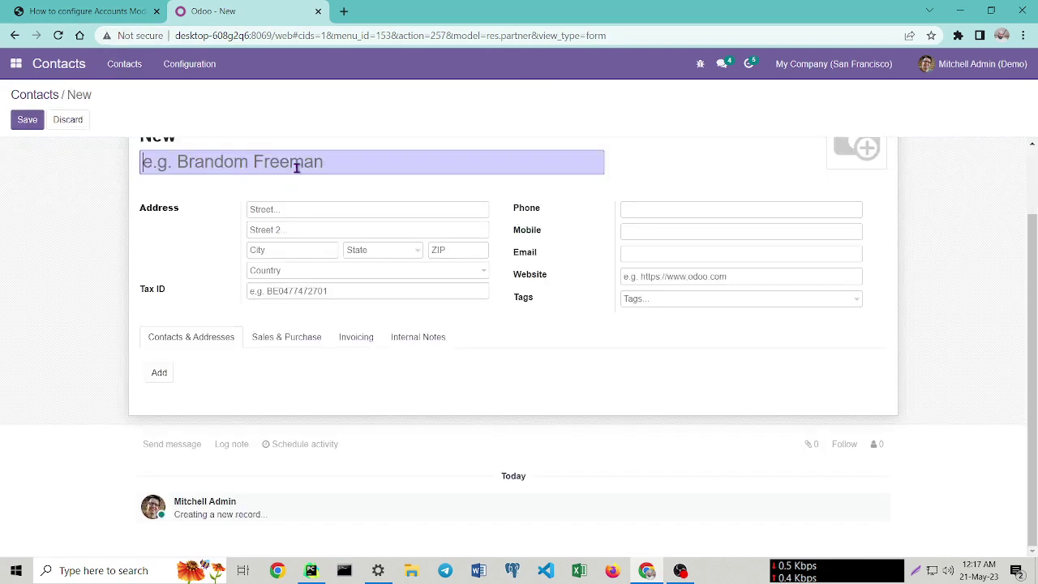
pyautogui.moveTo(296, 168)
pyautogui.write('Taki')
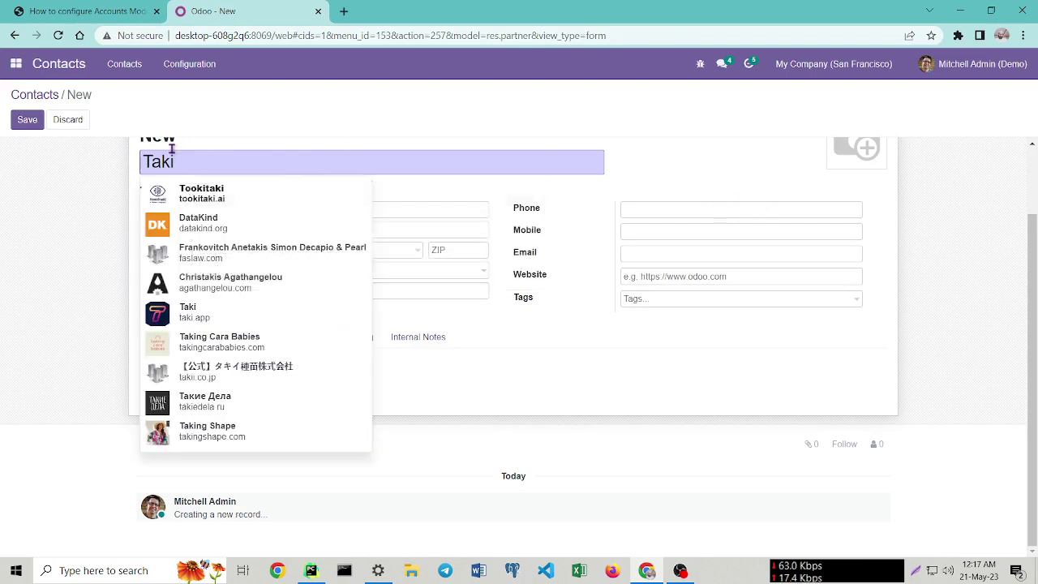
pyautogui.click(37, 125)
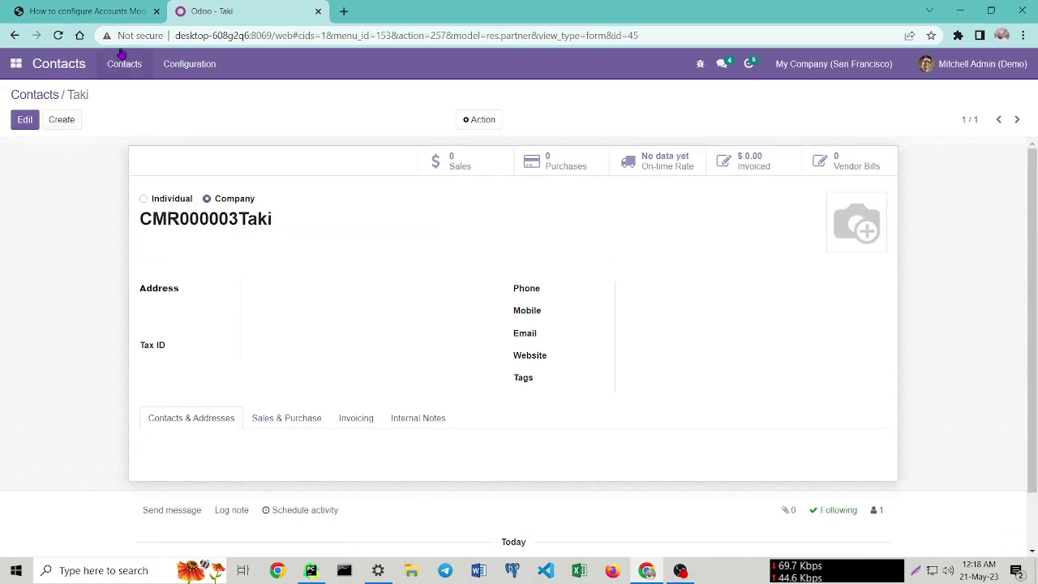
pyautogui.click(42, 9)
# Scroll the guide to Step 8 on page 10 to read the purchase workflow, then return to Odoo.
pyautogui.scroll(-3, 757, 443)
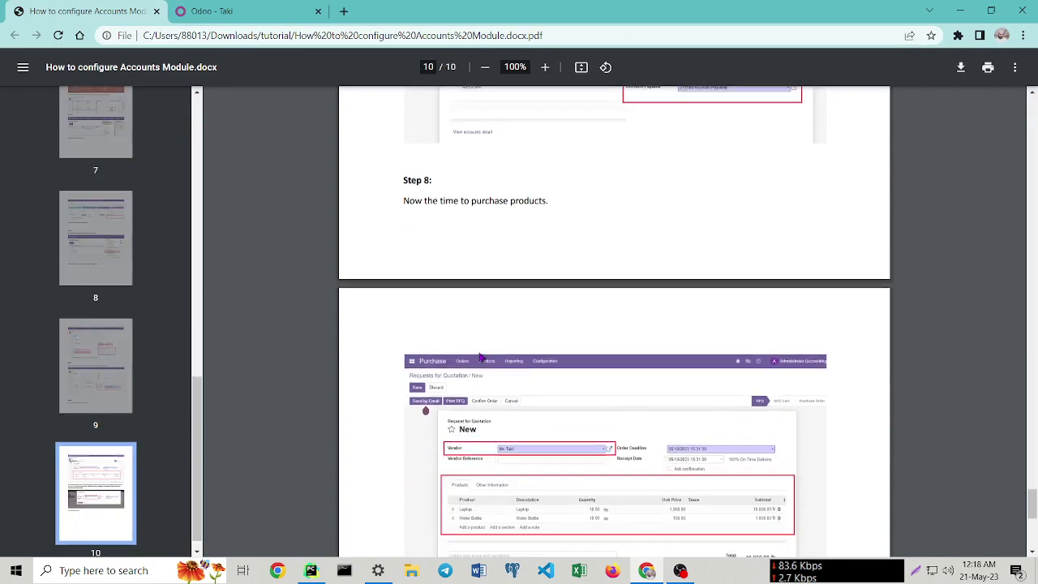
pyautogui.scroll(-1, 495, 208)
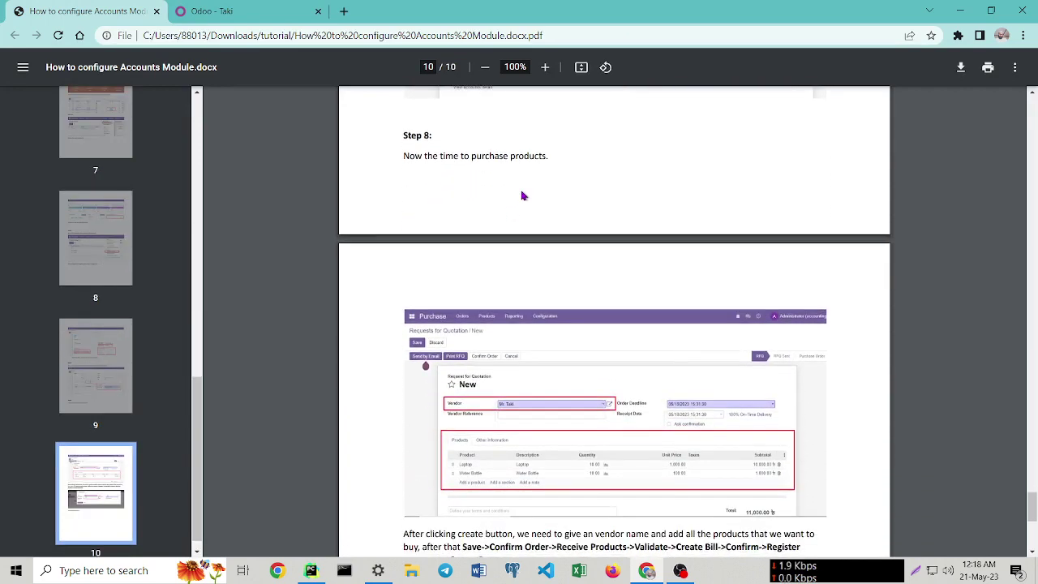
pyautogui.scroll(-5, 487, 259)
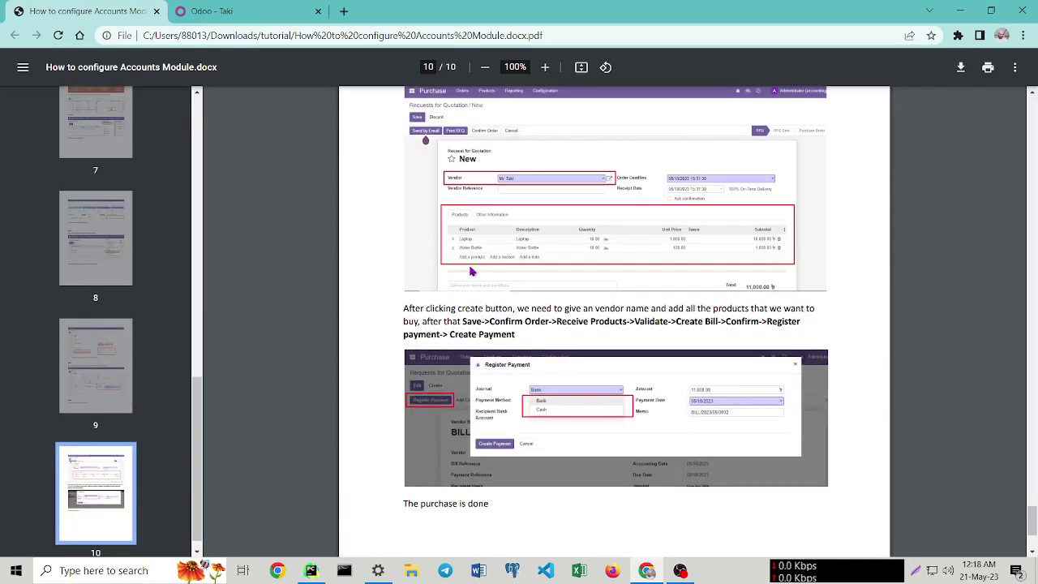
pyautogui.scroll(3, 518, 291)
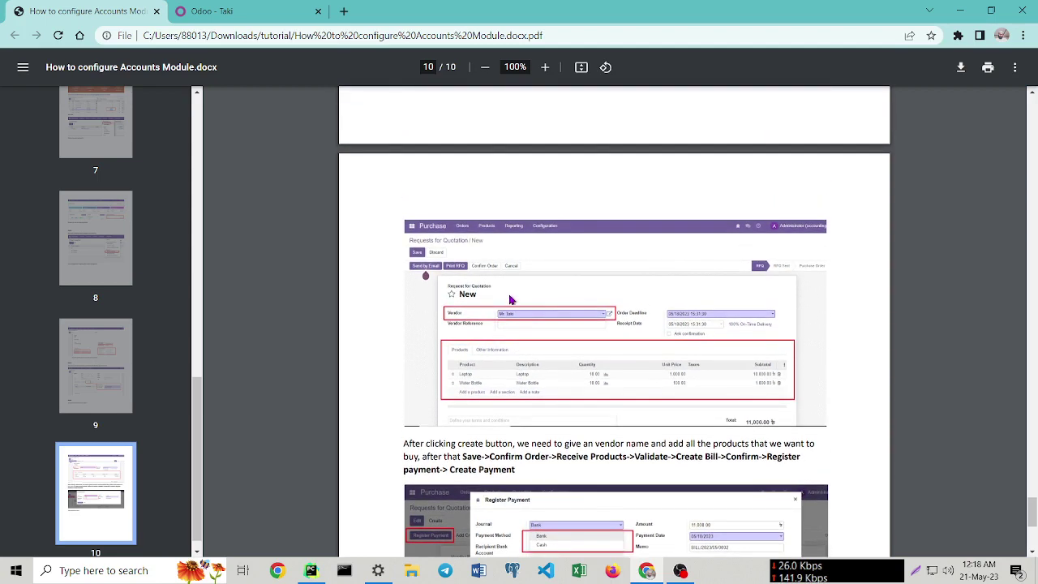
pyautogui.scroll(1, 570, 277)
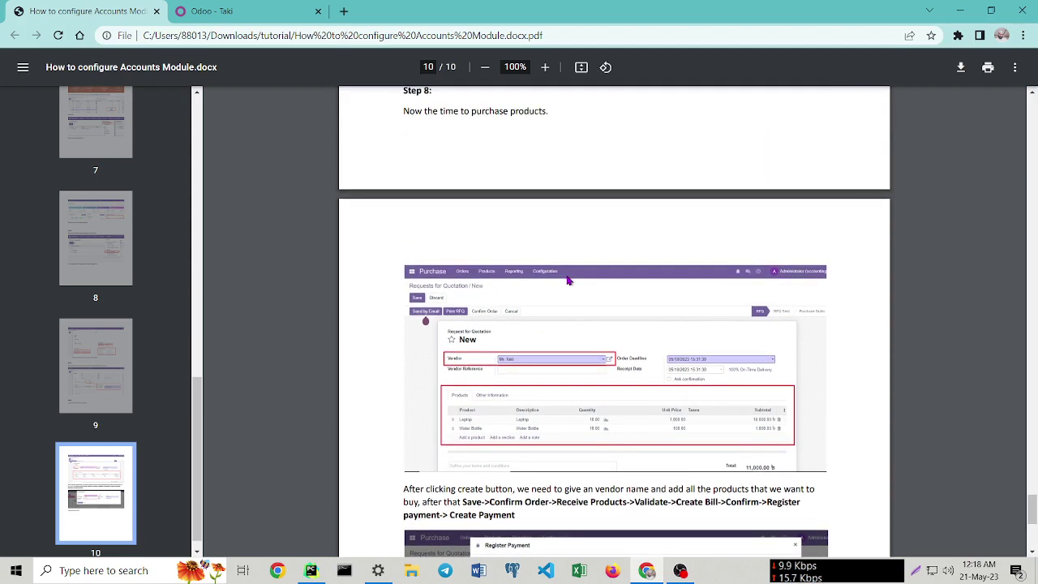
pyautogui.scroll(-2, 566, 280)
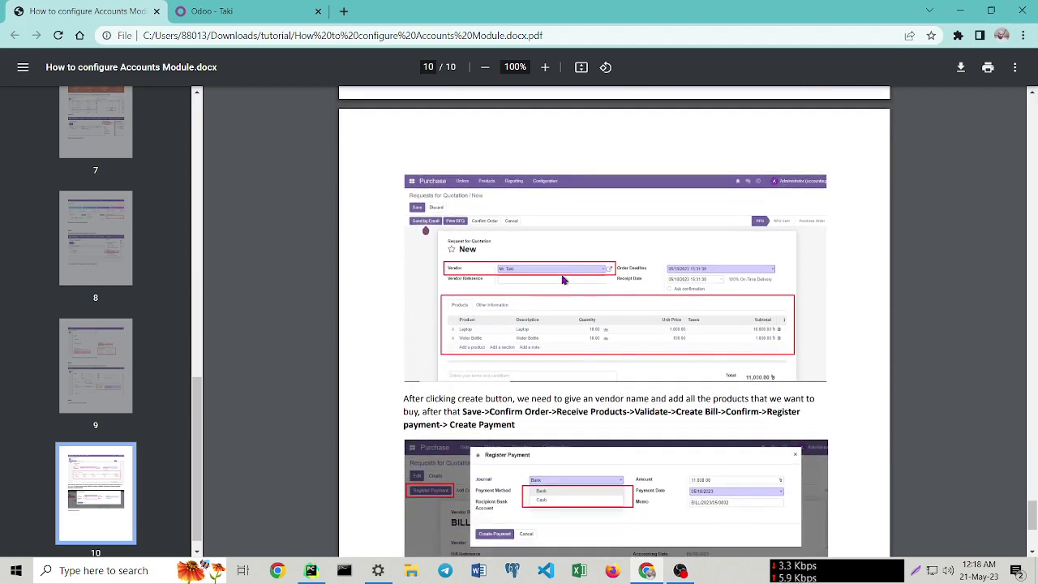
pyautogui.scroll(-2, 550, 277)
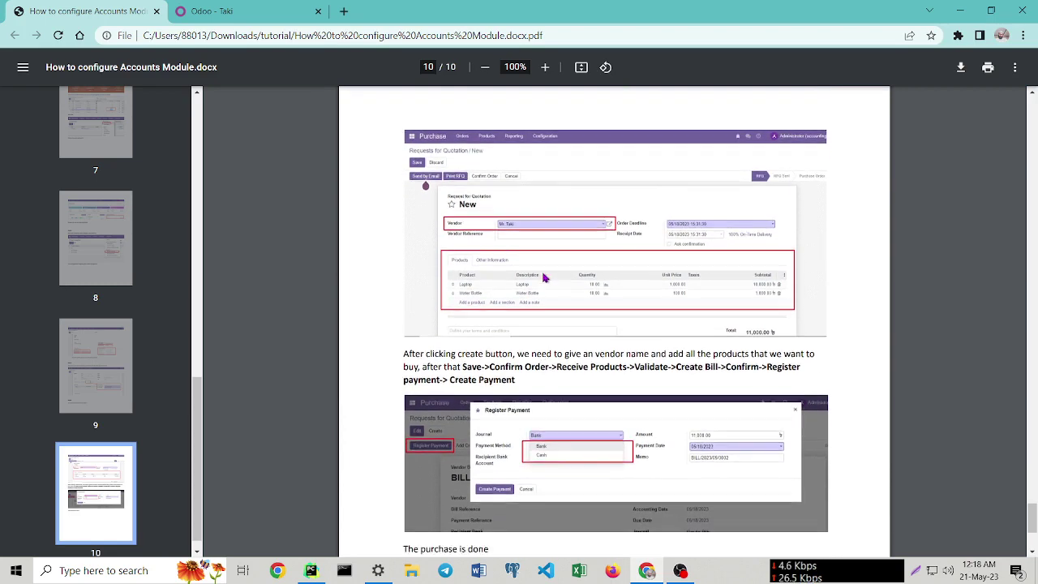
pyautogui.scroll(3, 545, 278)
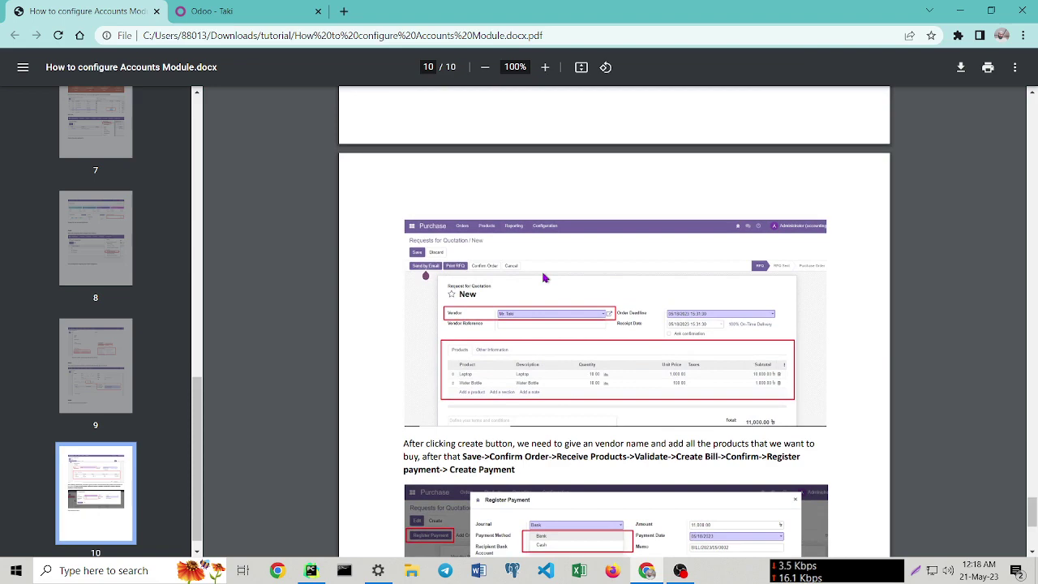
pyautogui.scroll(-3, 544, 278)
pyautogui.scroll(-2, 544, 279)
pyautogui.scroll(7, 543, 279)
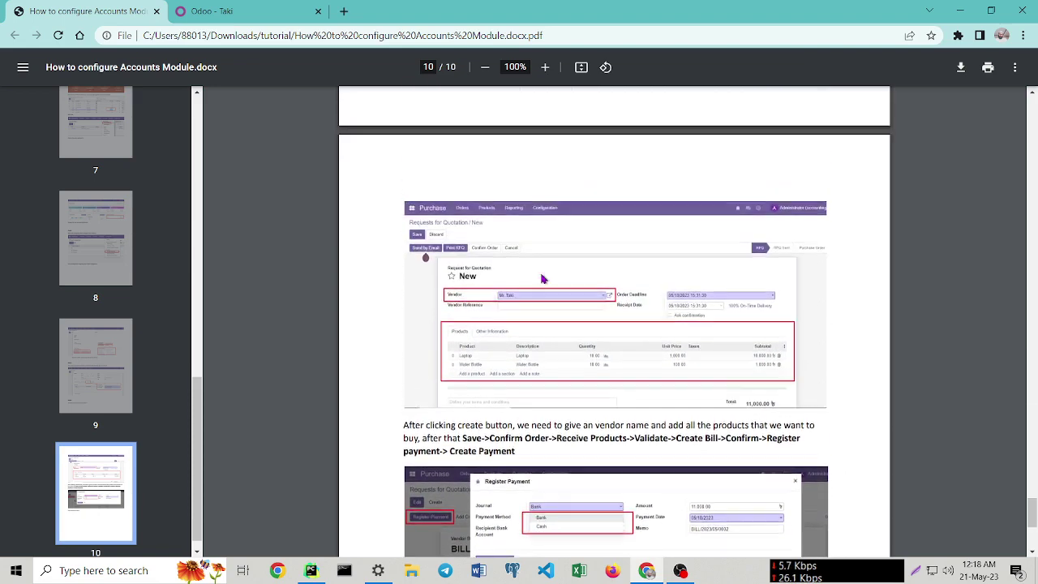
pyautogui.scroll(2, 544, 280)
pyautogui.scroll(-3, 541, 278)
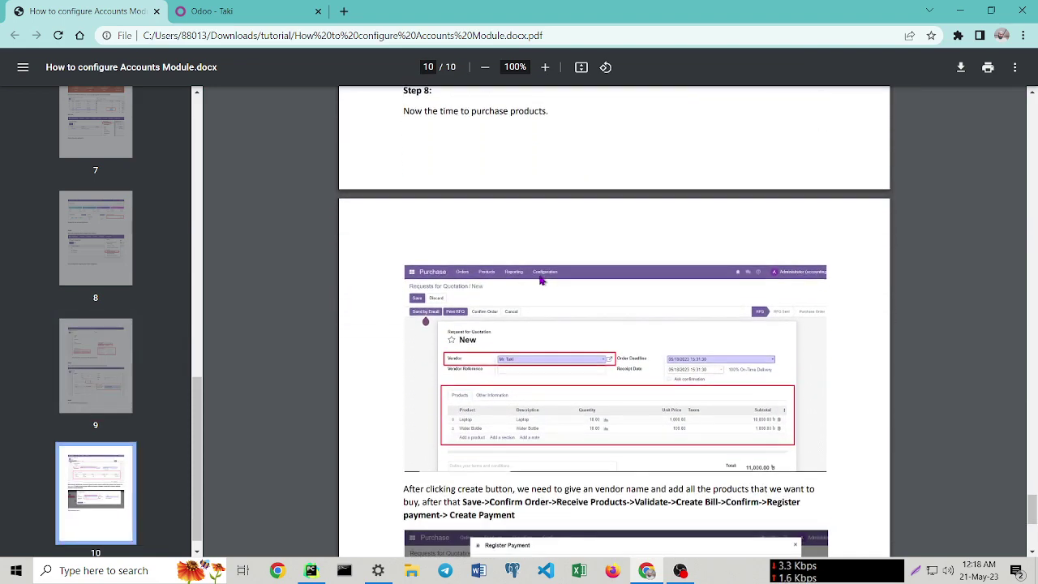
pyautogui.click(212, 11)
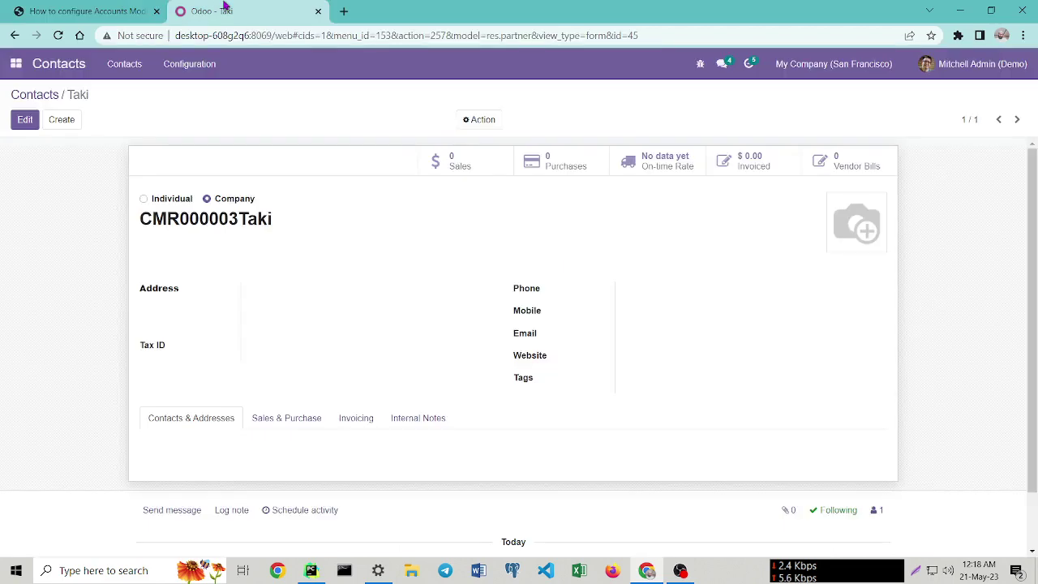
# Go to Purchase > Orders > Purchase Orders to list the six existing orders.
pyautogui.click(15, 63)
pyautogui.click(32, 161)
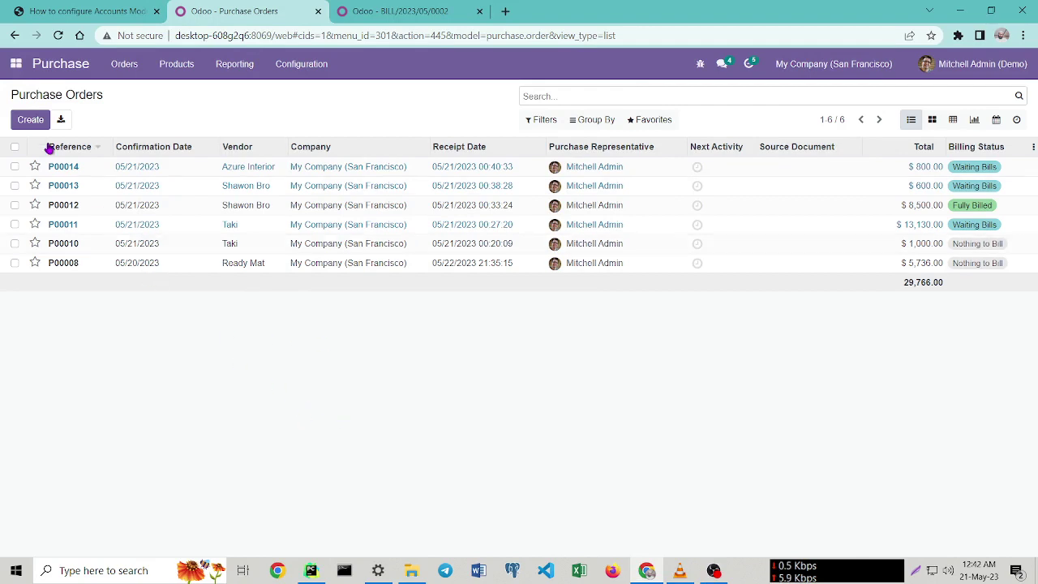
pyautogui.click(121, 73)
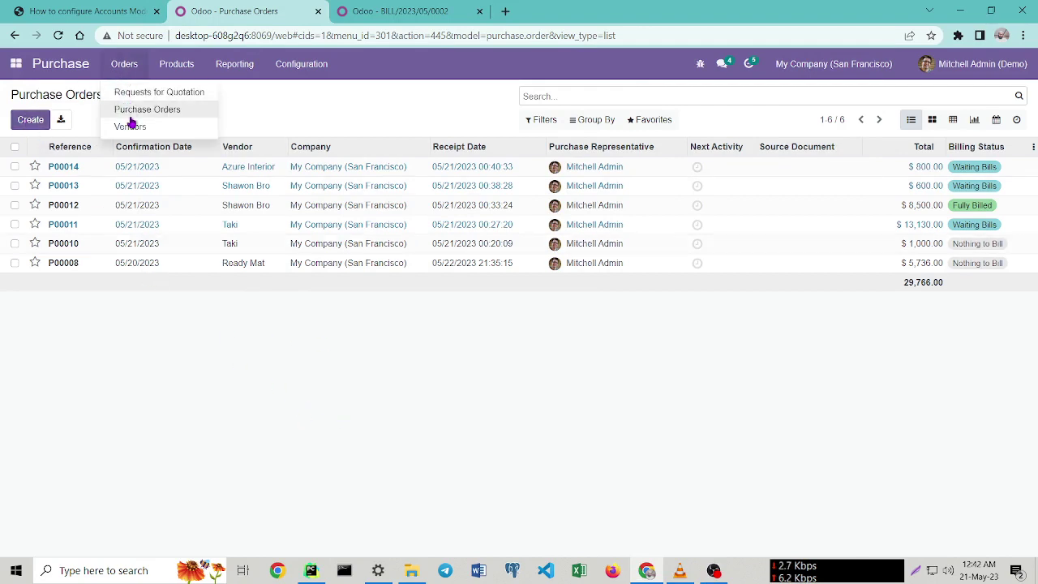
pyautogui.click(145, 110)
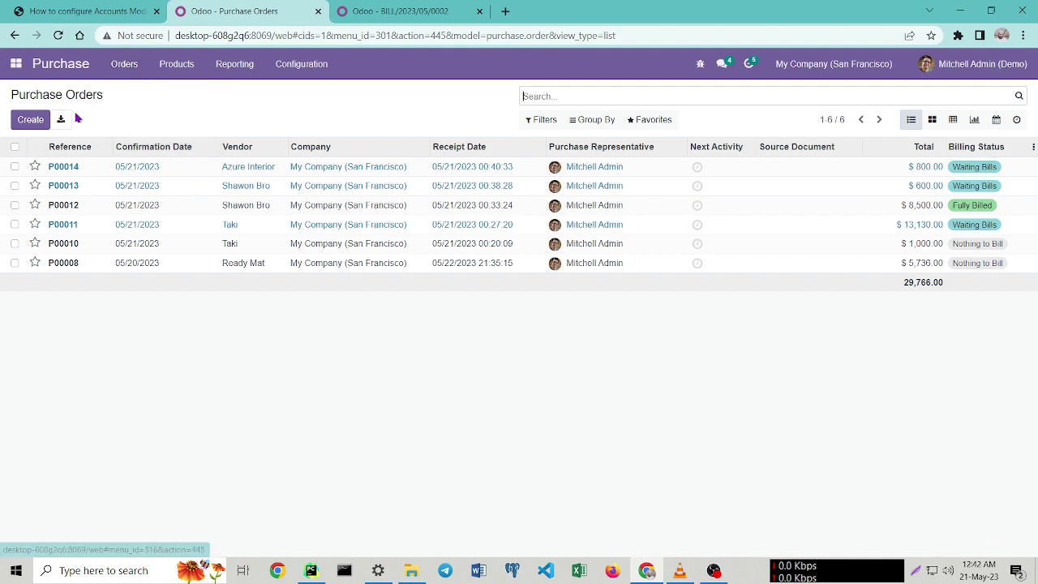
# Start a new request for quotation and choose the existing vendor.
pyautogui.click(28, 120)
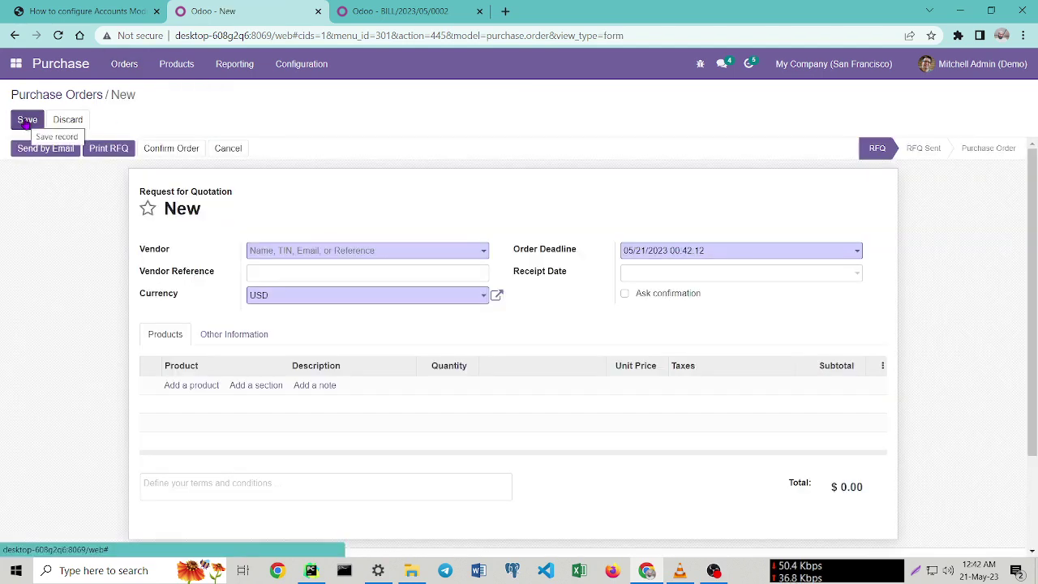
pyautogui.click(351, 255)
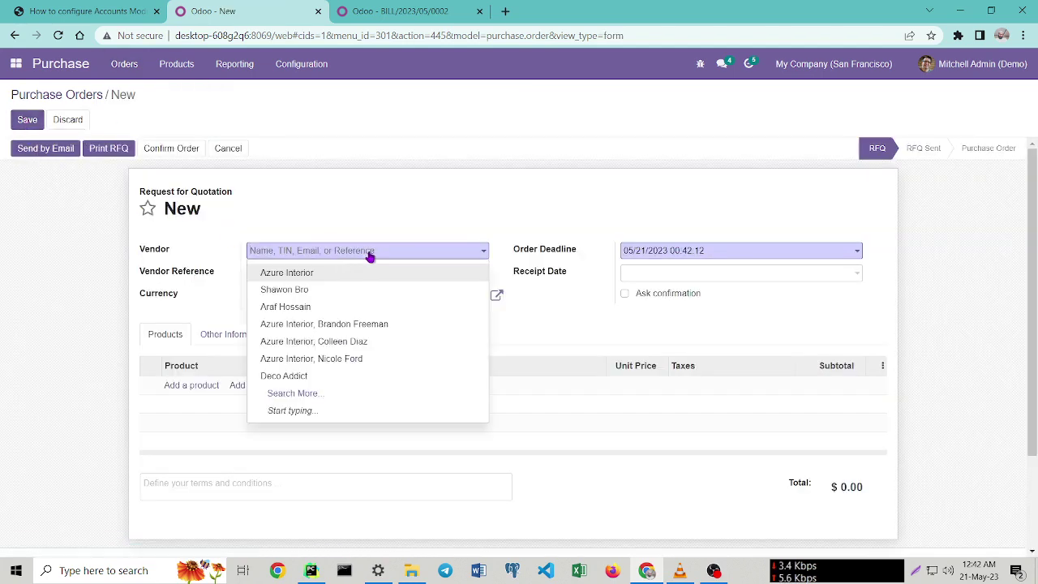
pyautogui.click(331, 308)
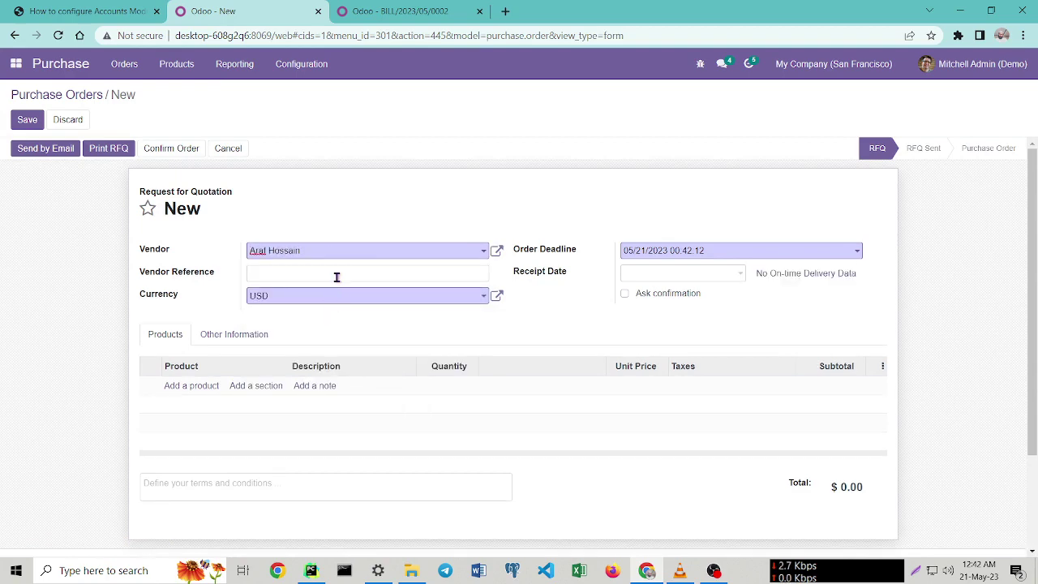
# Add 10 [E-COM09] Large Desk at 1,299.00 and save the quotation as P00015.
pyautogui.click(192, 387)
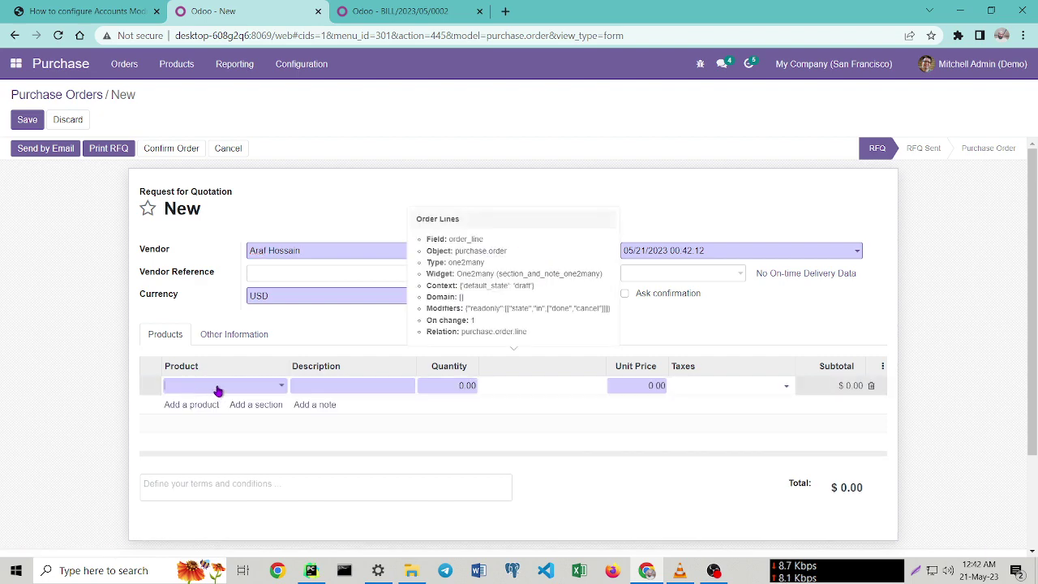
pyautogui.click(217, 388)
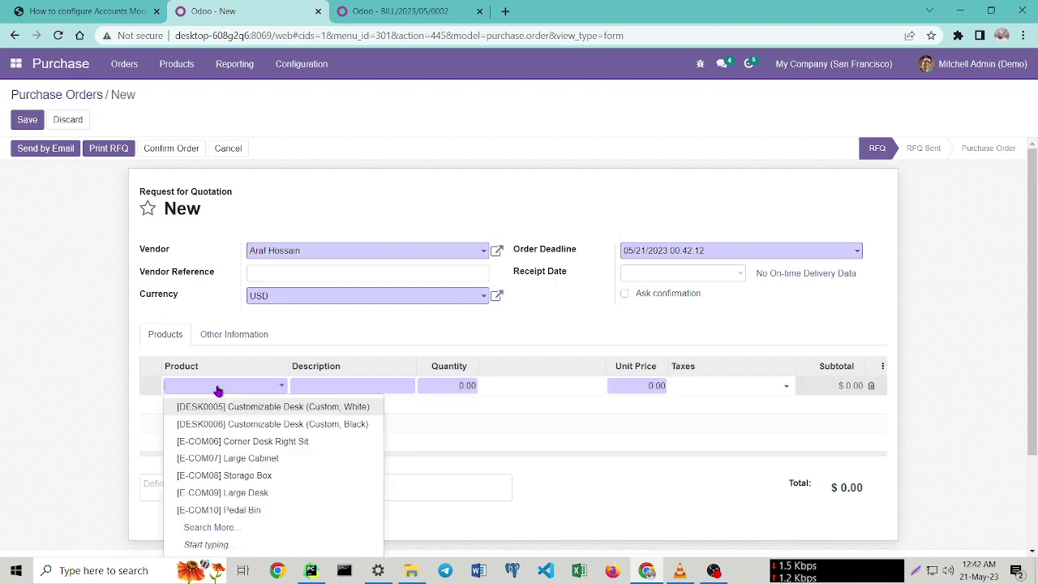
pyautogui.click(270, 498)
pyautogui.click(456, 387)
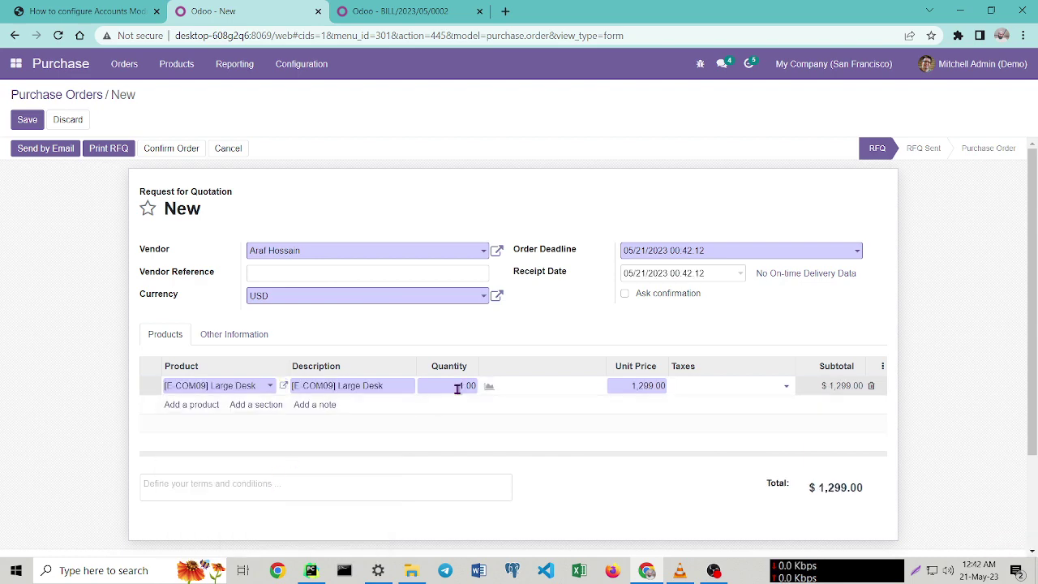
pyautogui.write('1')
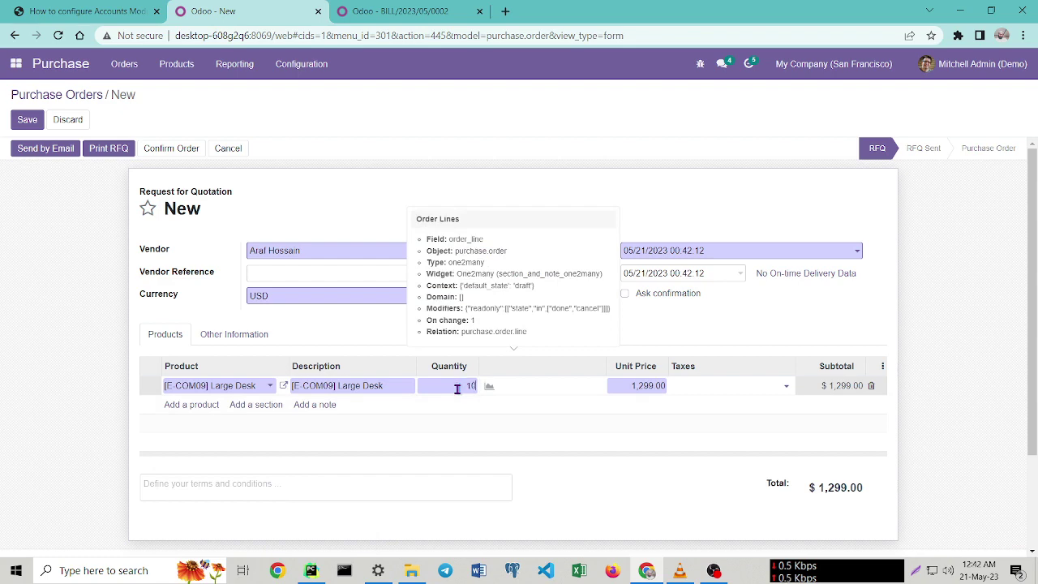
pyautogui.click(559, 469)
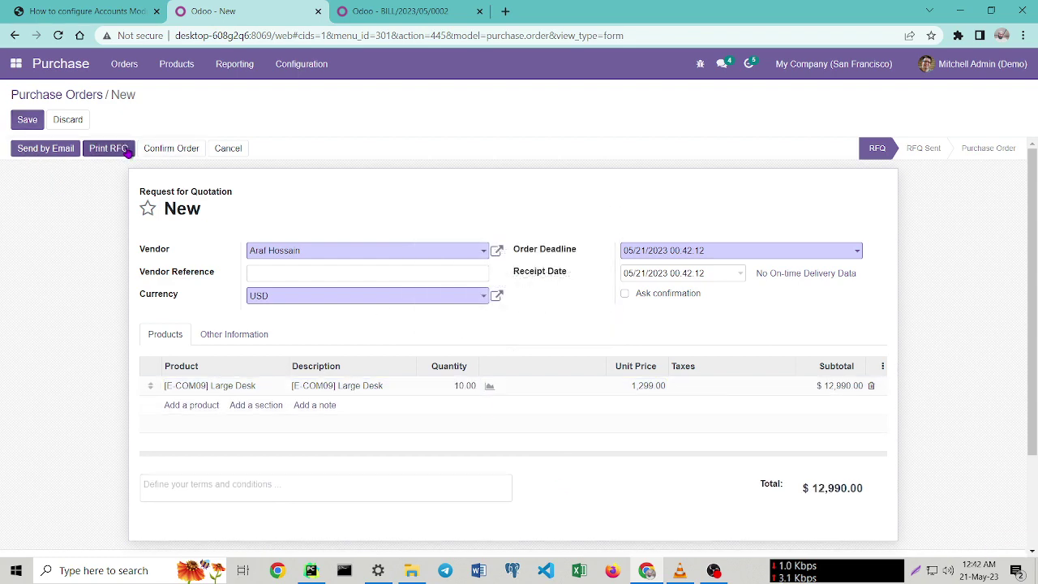
pyautogui.click(26, 119)
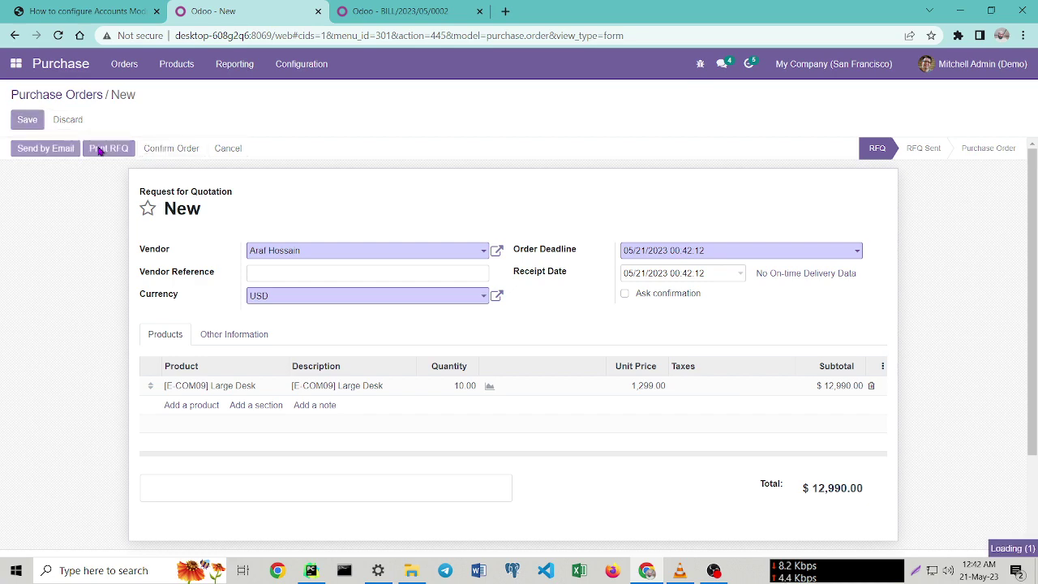
# Confirm P00015 as a purchase order and open its incoming receipt WH/IN/00012.
pyautogui.click(166, 152)
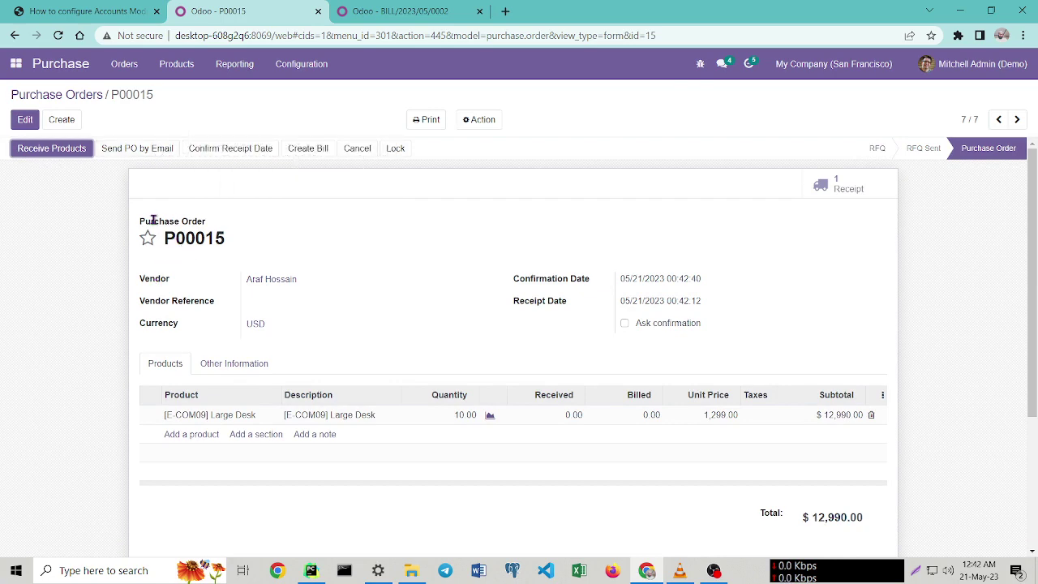
pyautogui.moveTo(219, 250); pyautogui.dragTo(181, 219)
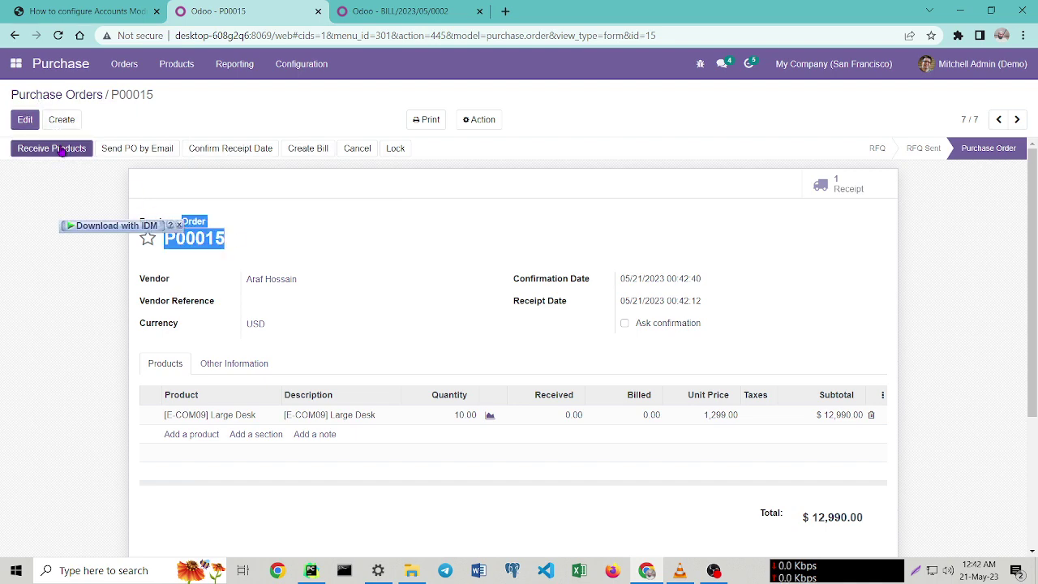
pyautogui.click(52, 149)
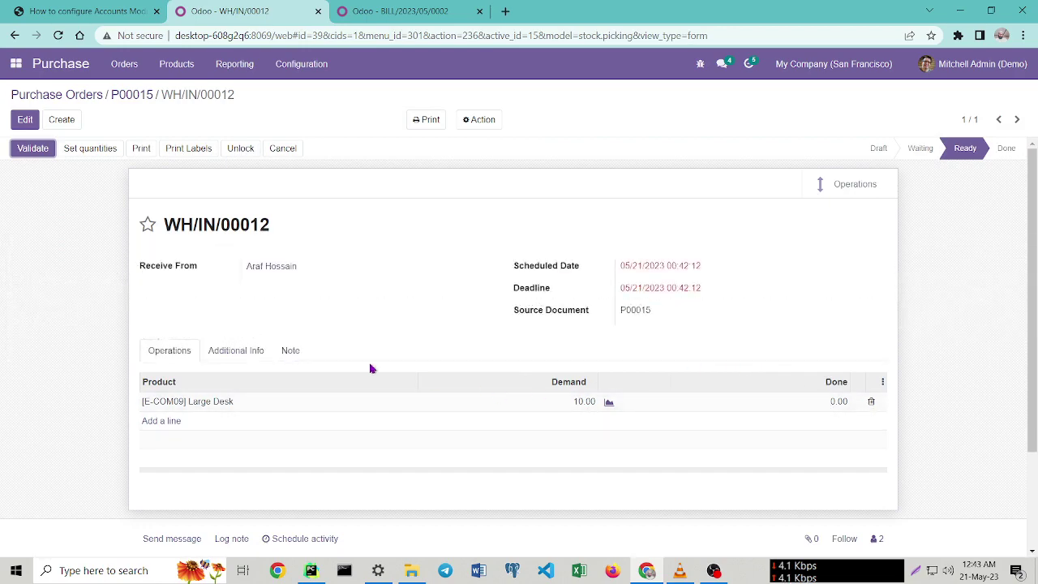
# Validate receipt WH/IN/00012 for all 10.00 Large Desks and return to P00015.
pyautogui.click(34, 153)
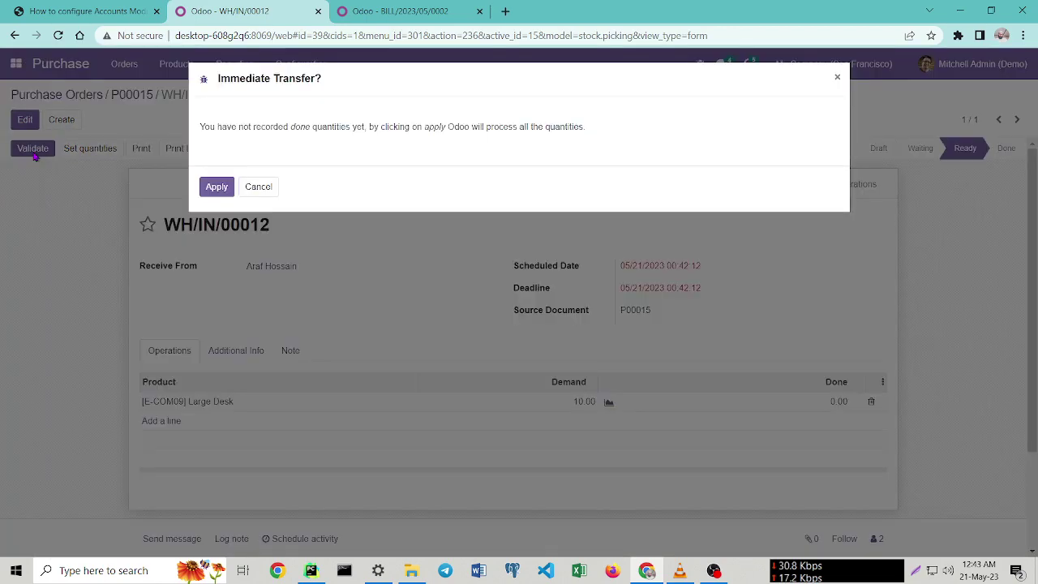
pyautogui.click(216, 188)
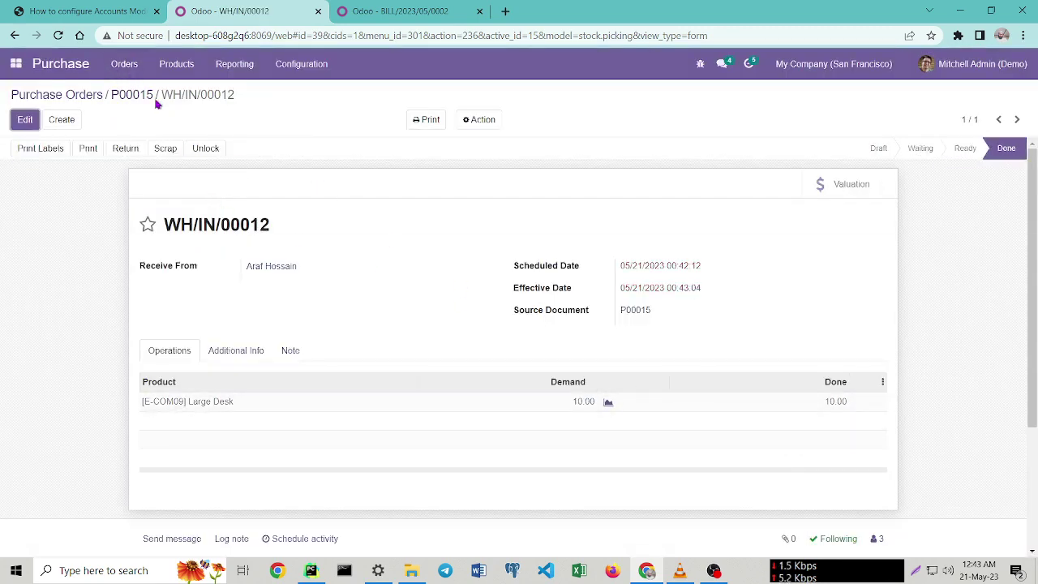
pyautogui.moveTo(161, 95); pyautogui.dragTo(240, 99)
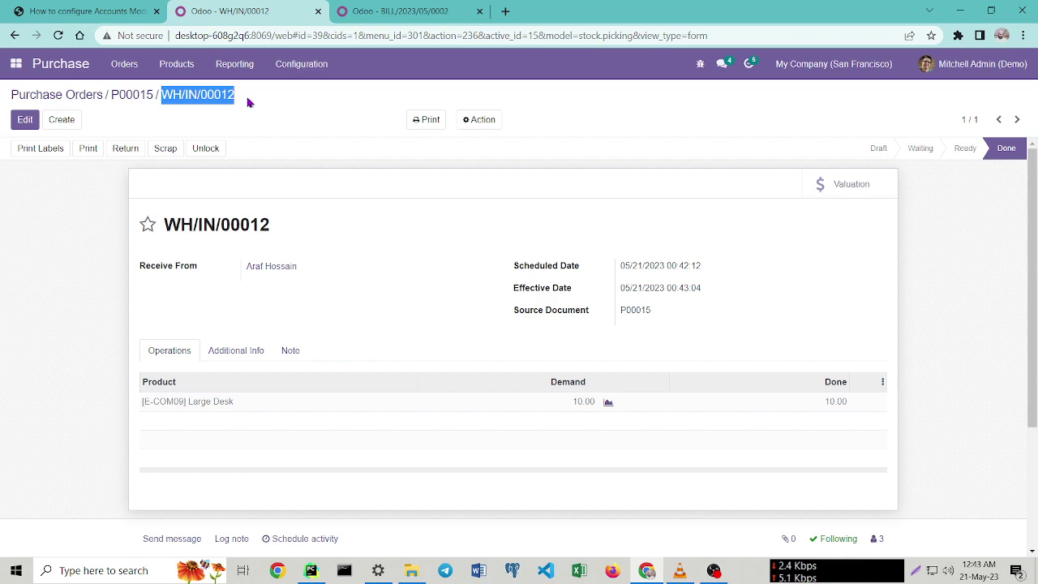
pyautogui.click(132, 96)
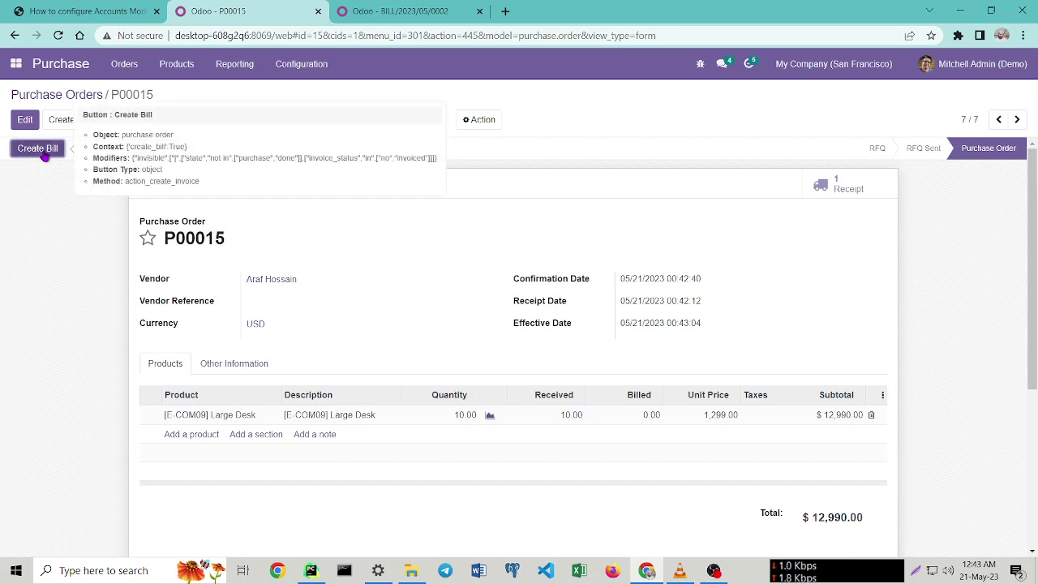
# Create the bill for P00015, date it 05/21/2023, and post it for $12,990.00.
pyautogui.click(38, 150)
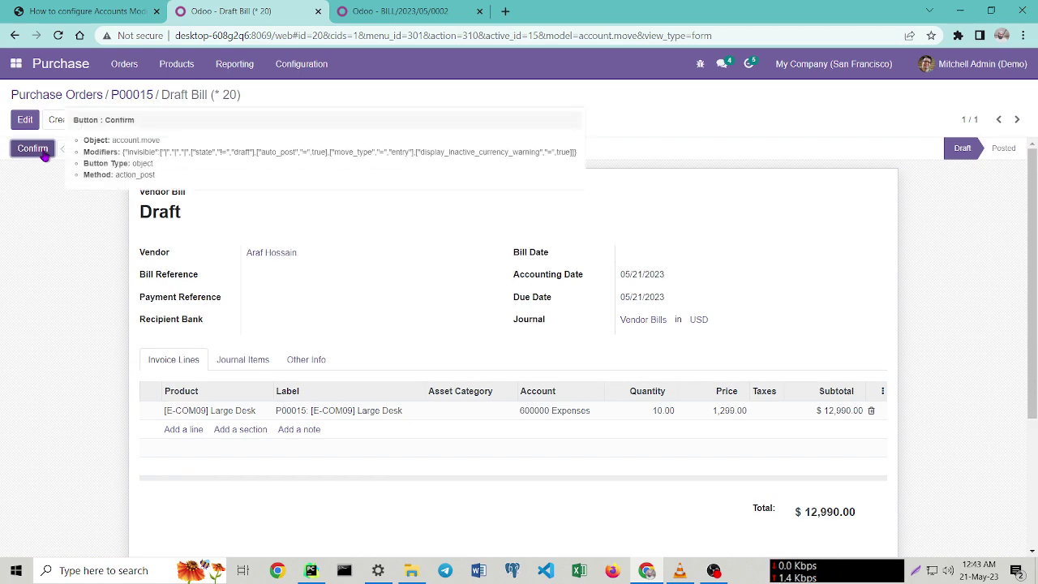
pyautogui.click(34, 149)
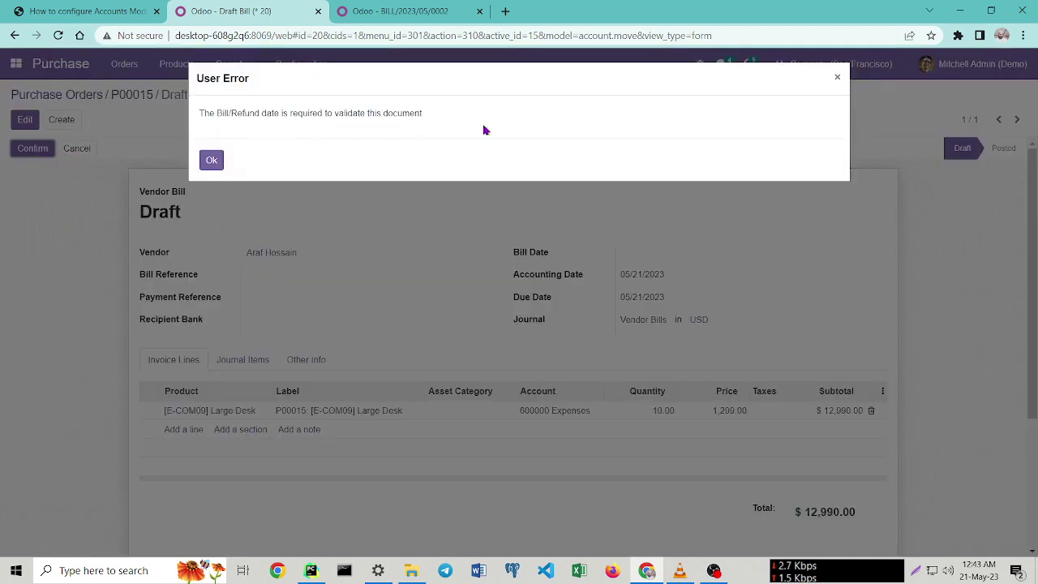
pyautogui.click(210, 159)
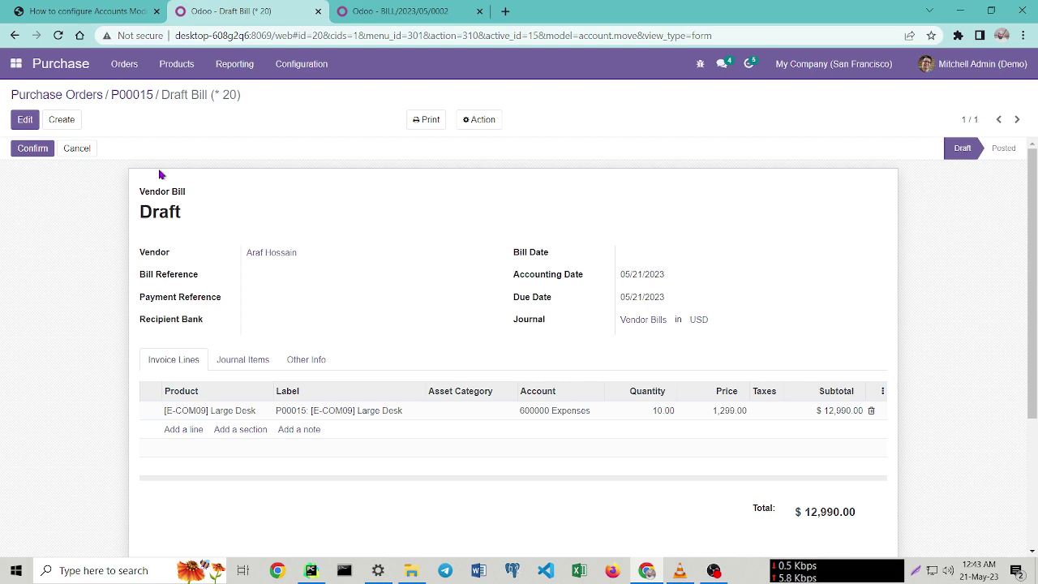
pyautogui.click(26, 121)
pyautogui.click(649, 255)
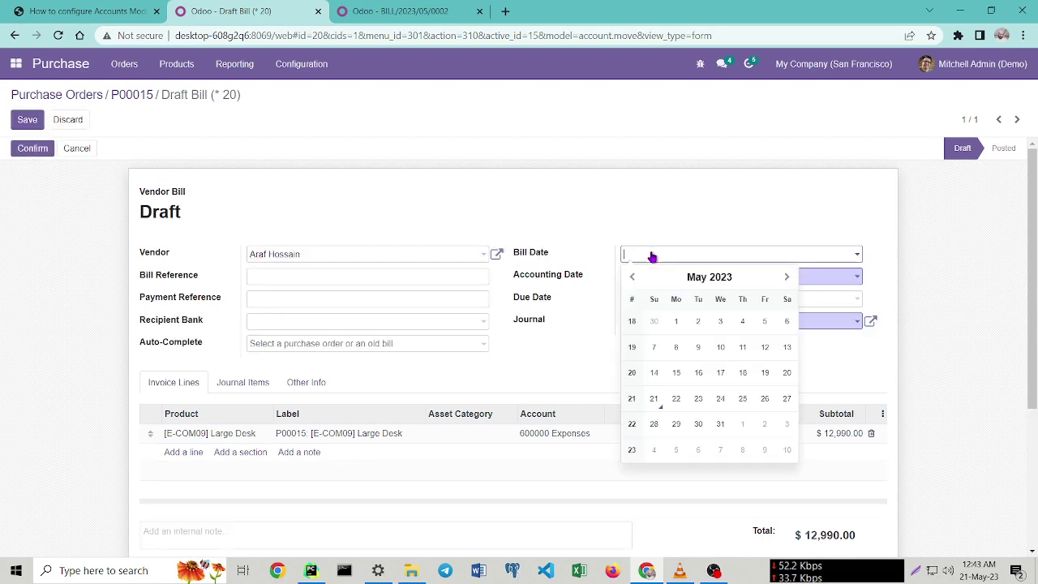
pyautogui.click(656, 402)
pyautogui.click(23, 122)
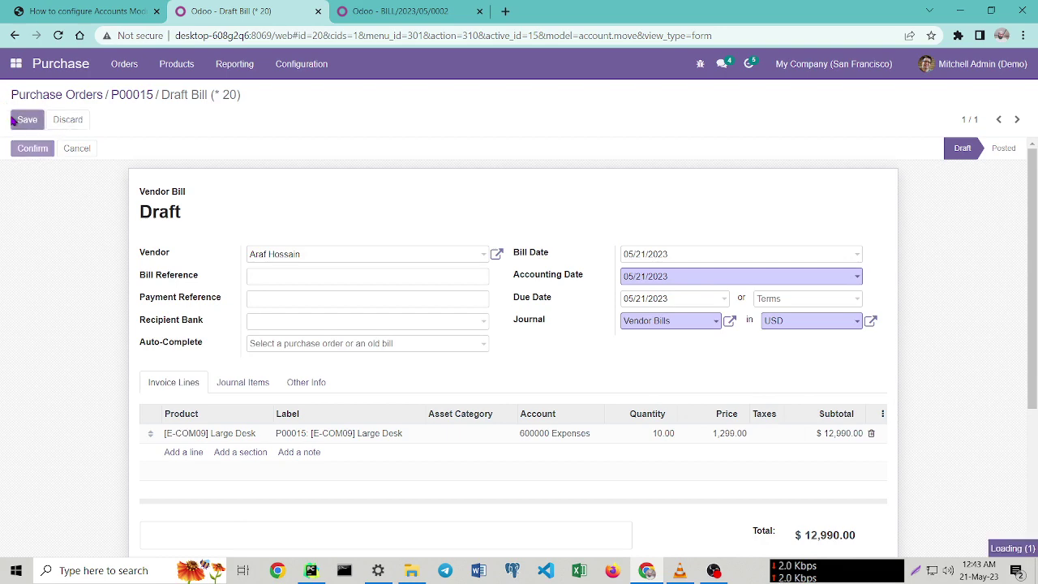
pyautogui.click(25, 150)
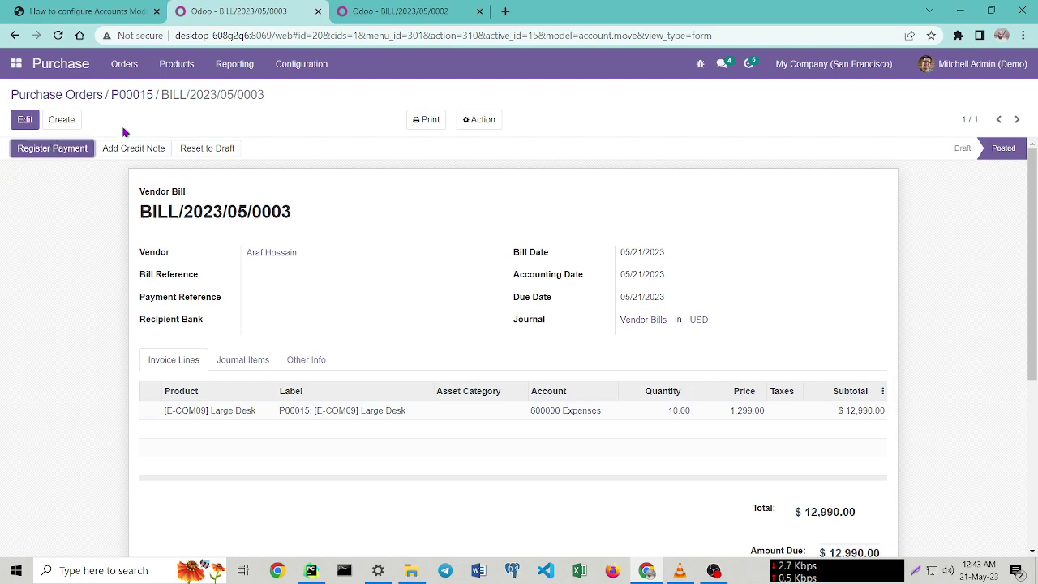
# In the third tab, open BILL/2023/05/0003 from Accounting's Vendors > Bills list.
pyautogui.click(379, 11)
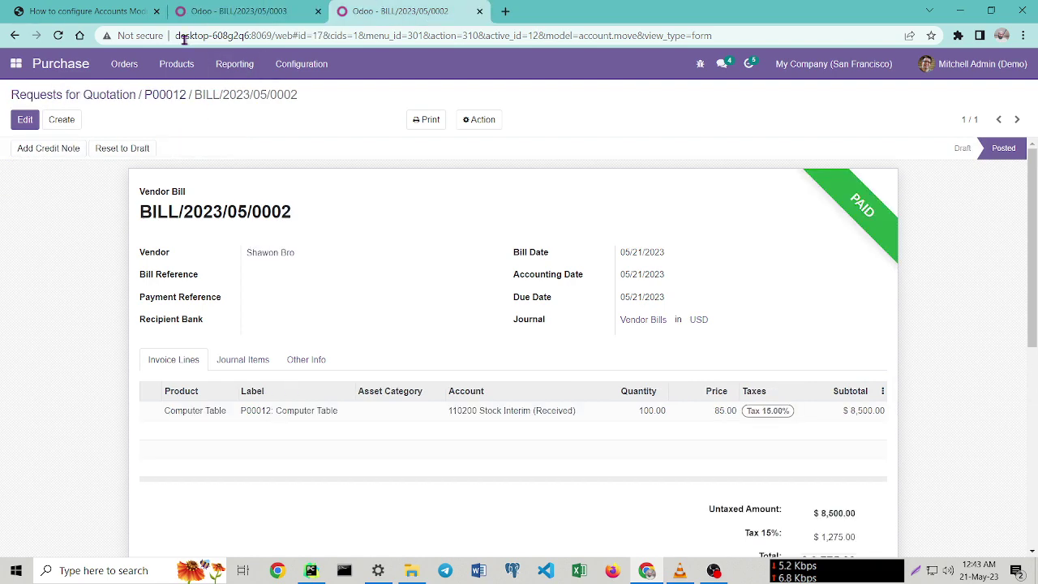
pyautogui.click(59, 36)
pyautogui.click(15, 63)
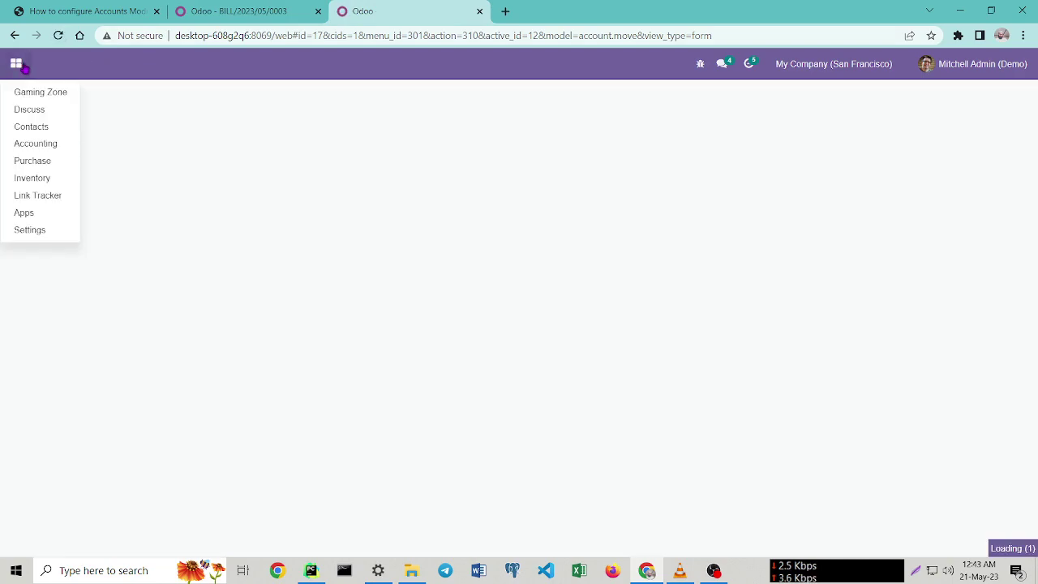
pyautogui.click(34, 144)
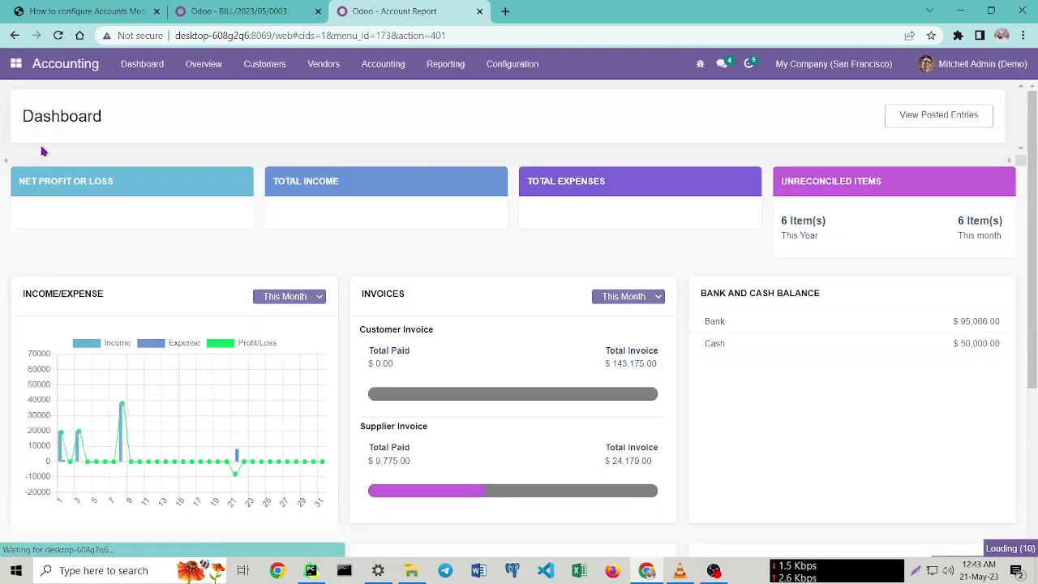
pyautogui.click(334, 68)
pyautogui.click(319, 96)
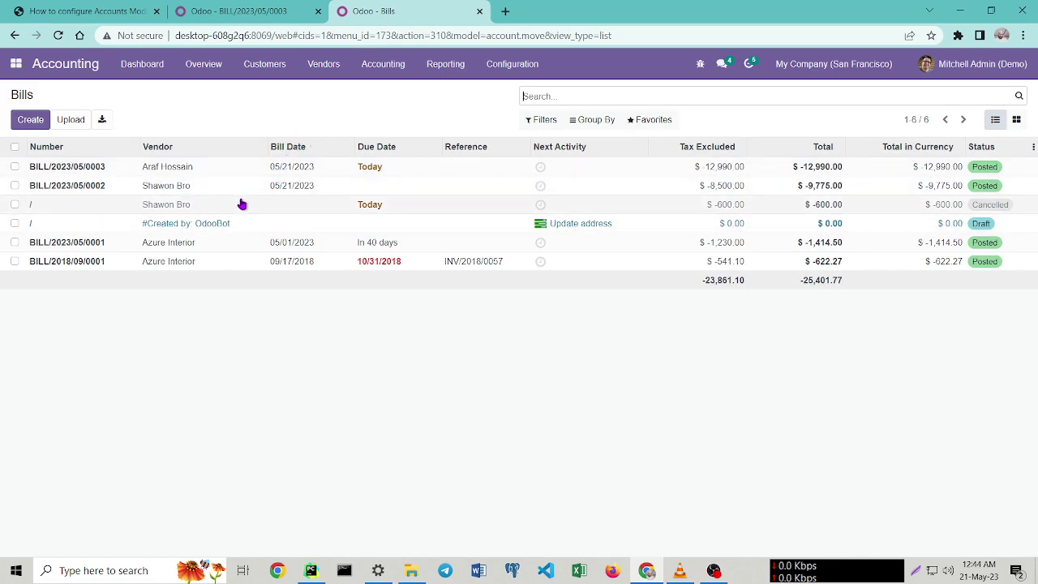
pyautogui.click(141, 168)
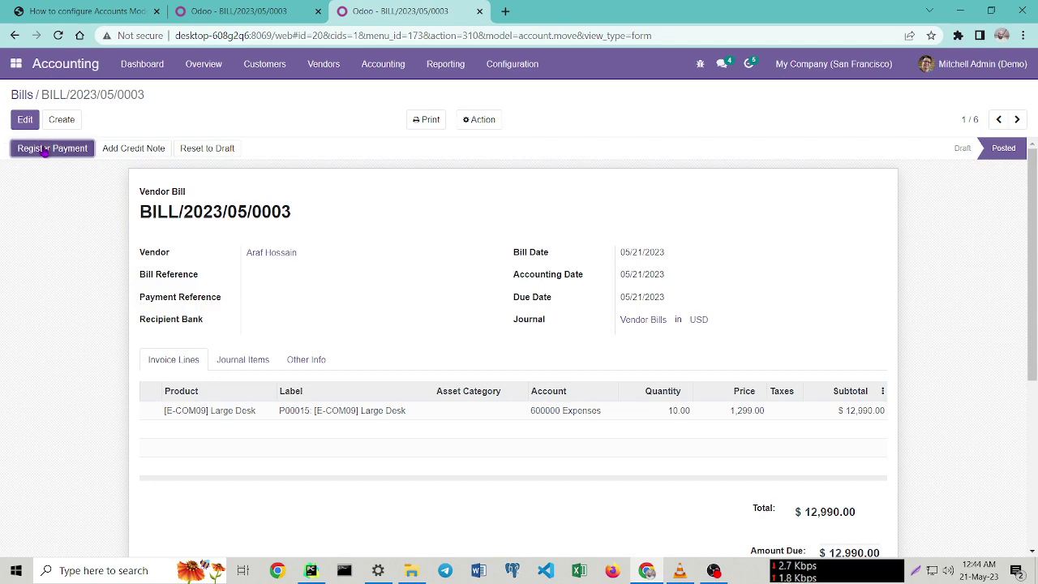
pyautogui.click(273, 11)
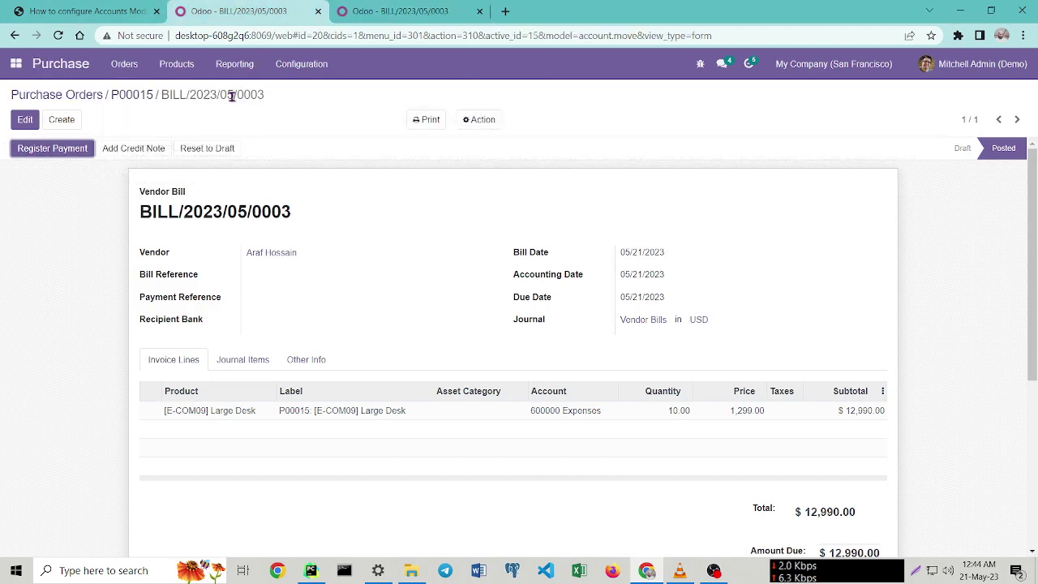
# Register the full $12,990.00 payment via the Bank journal with the Manual method.
pyautogui.click(27, 155)
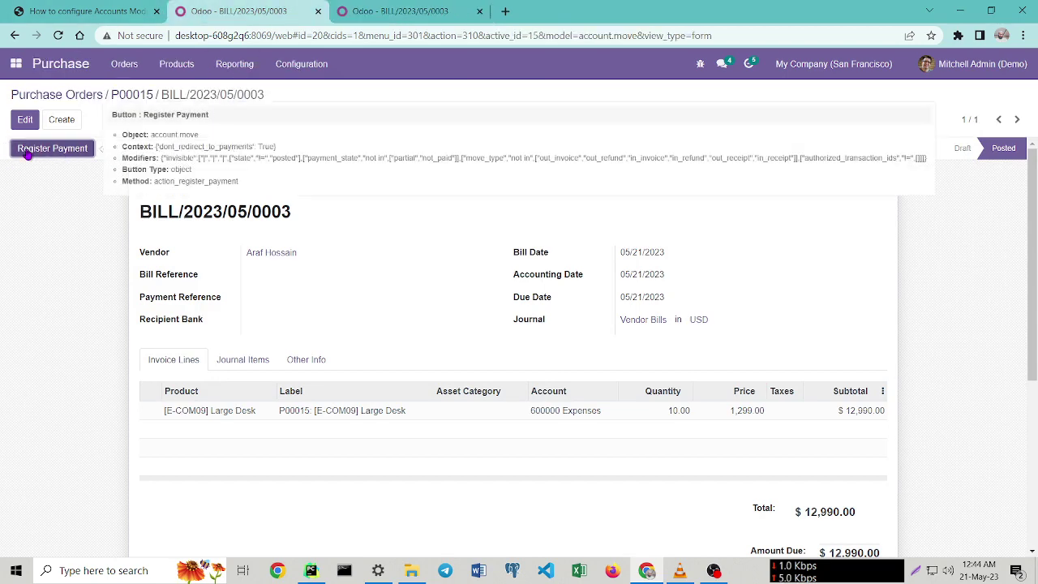
pyautogui.click(57, 158)
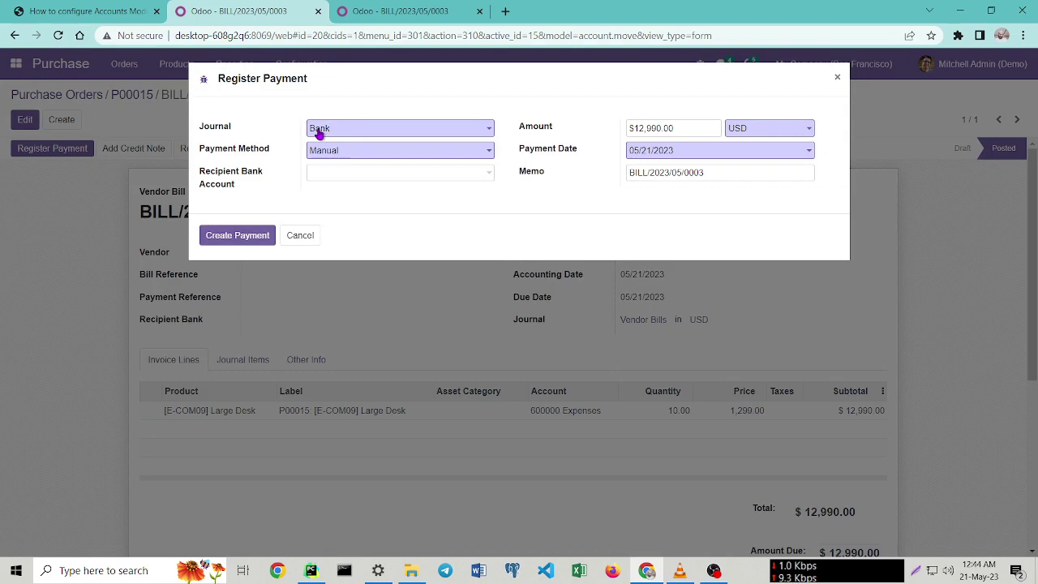
pyautogui.click(359, 131)
pyautogui.click(362, 167)
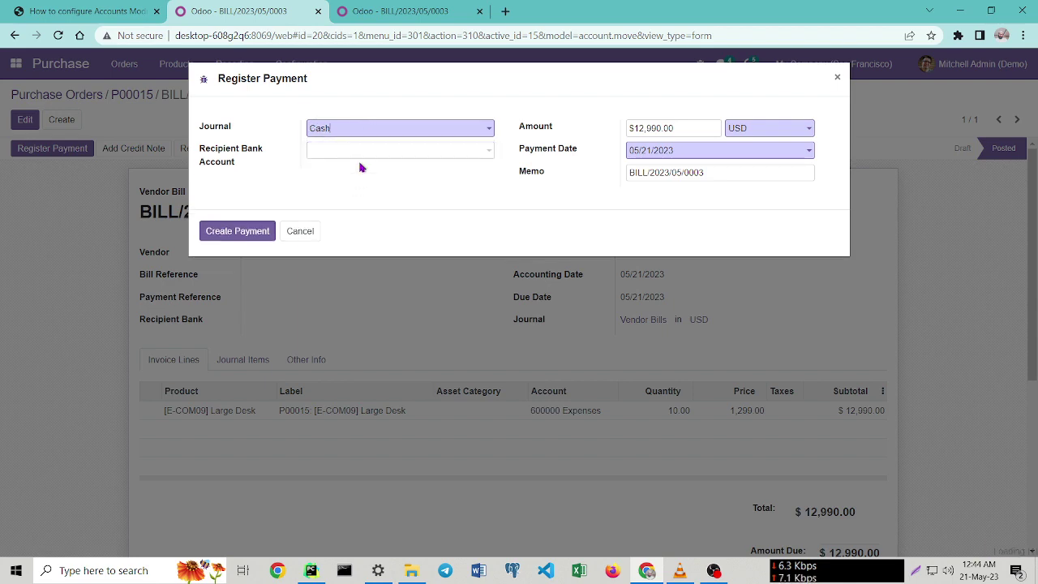
pyautogui.click(381, 128)
pyautogui.click(378, 155)
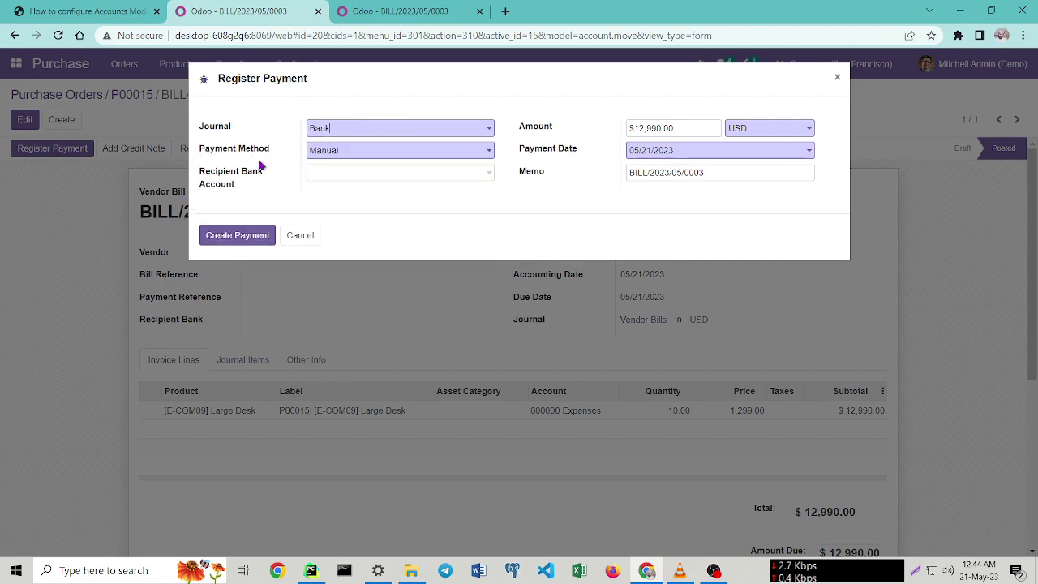
pyautogui.click(358, 153)
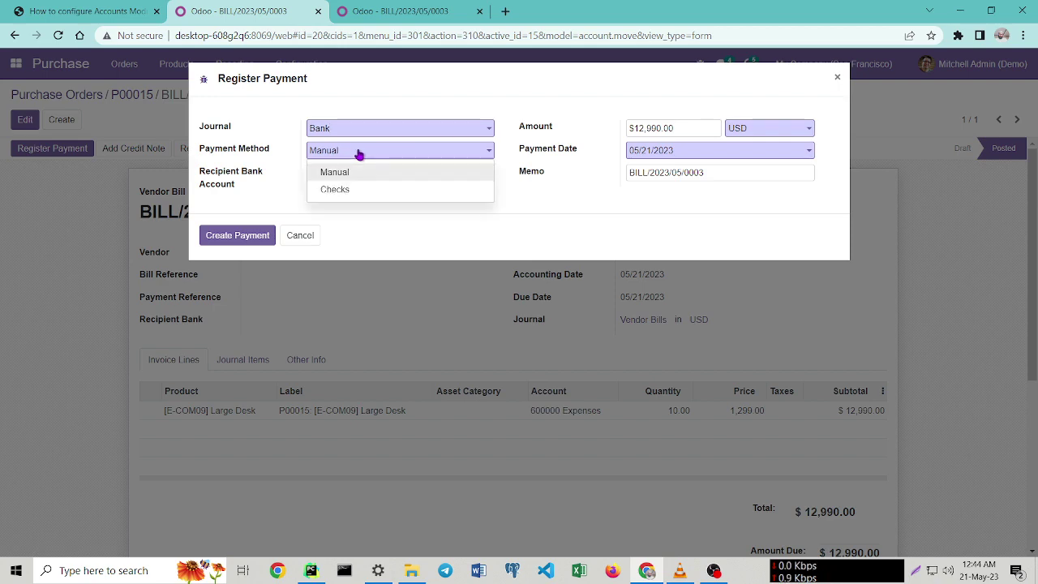
pyautogui.click(353, 189)
pyautogui.click(370, 152)
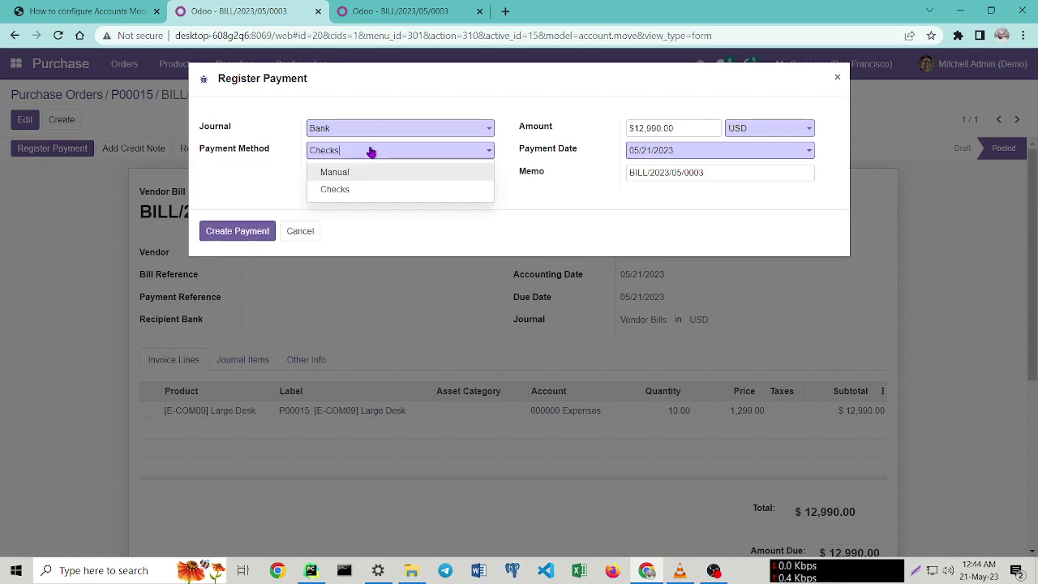
pyautogui.click(361, 171)
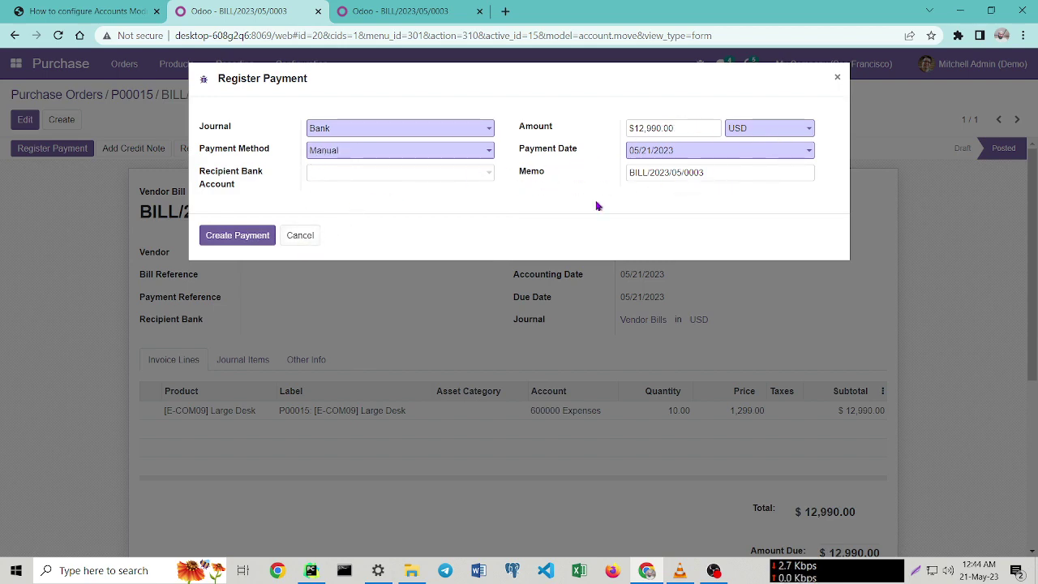
pyautogui.click(220, 239)
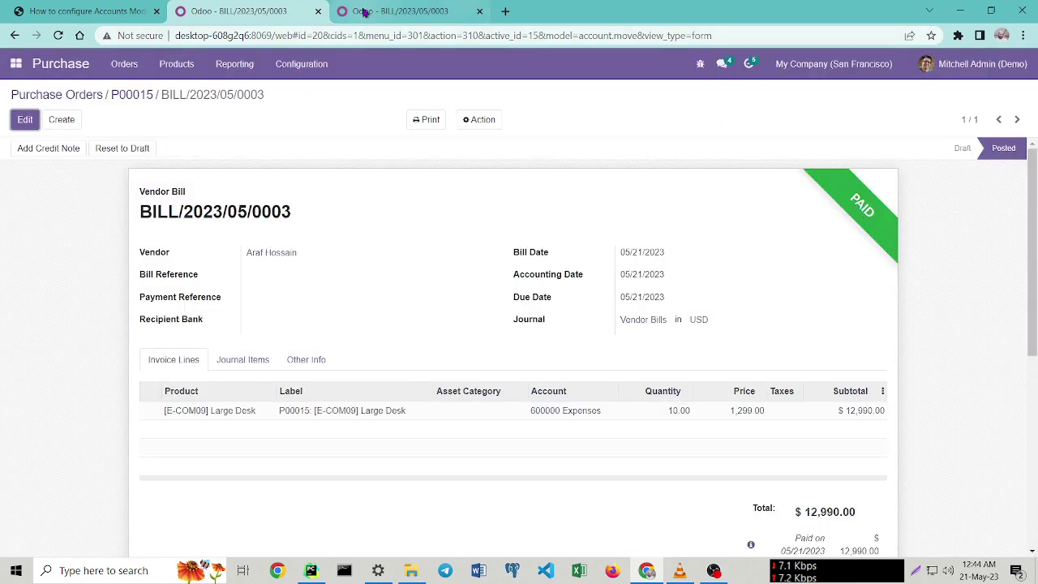
# Reload the Accounting Dashboard to show the $82,076.00 bank balance and $22,765.00 supplier invoices paid.
pyautogui.click(387, 11)
pyautogui.click(153, 67)
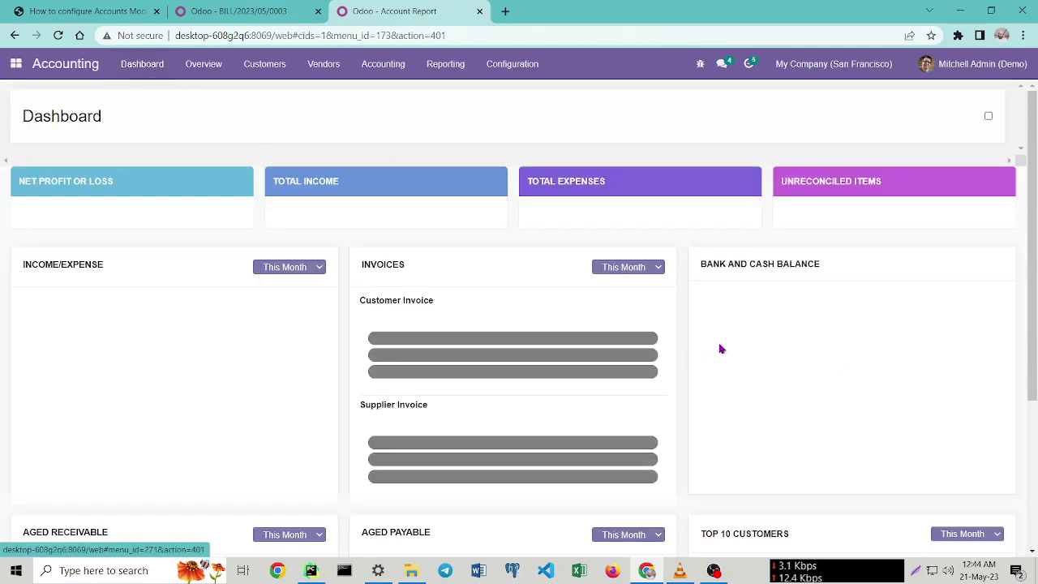
pyautogui.click(57, 36)
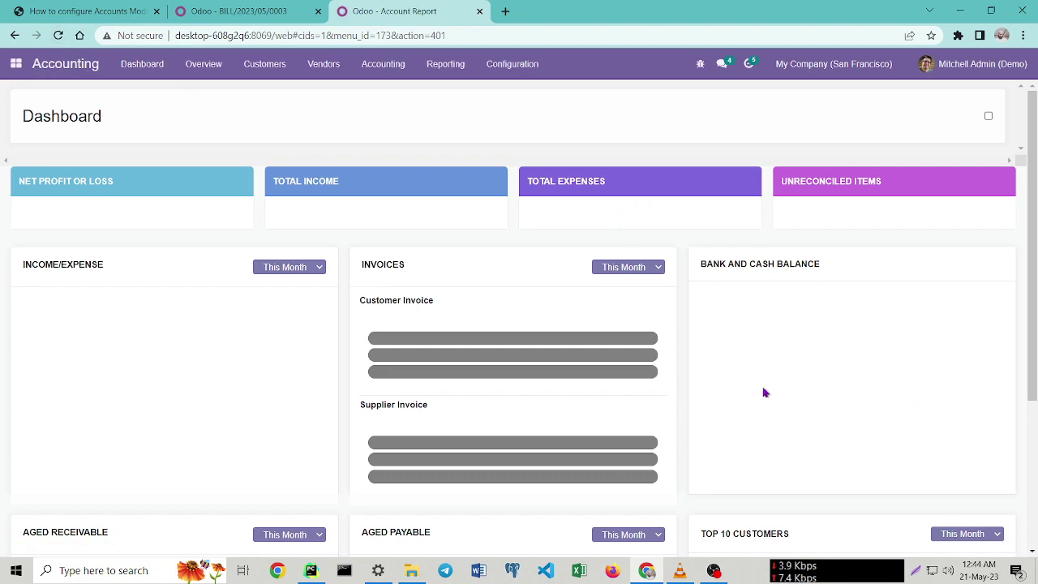
pyautogui.scroll(-3, 765, 392)
pyautogui.scroll(3, 779, 382)
pyautogui.click(152, 64)
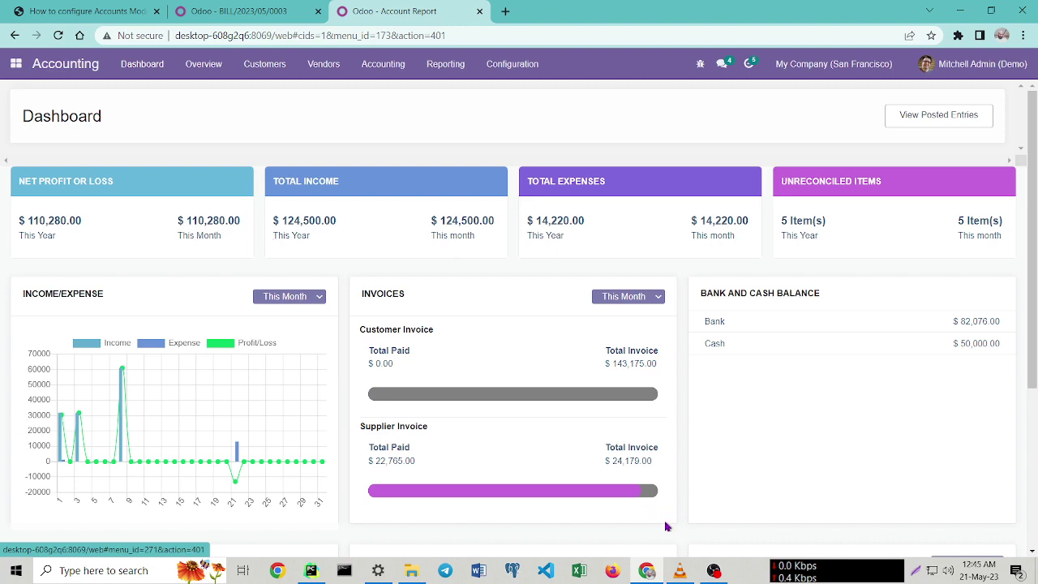
pyautogui.moveTo(714, 570)
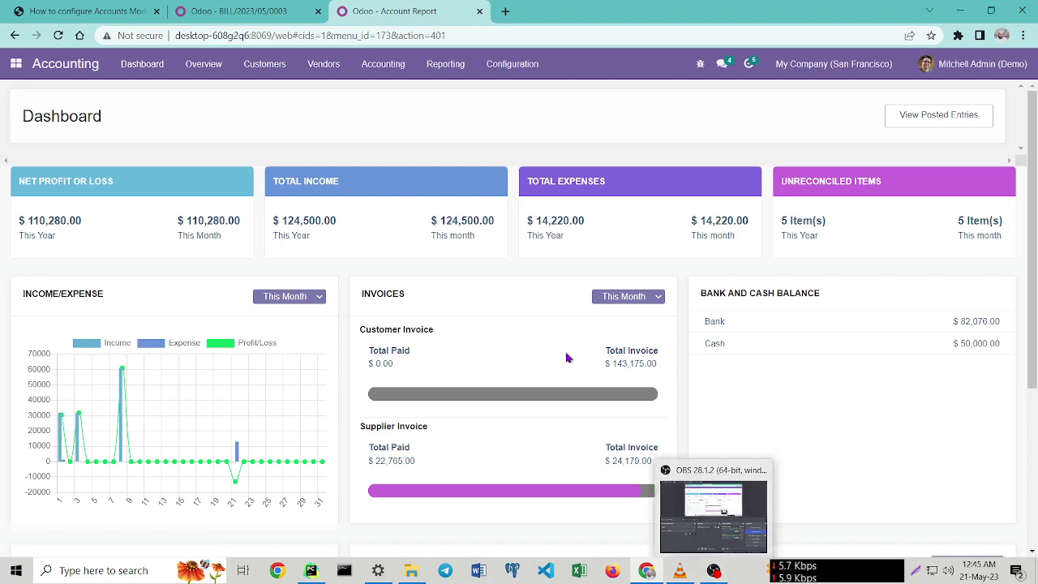